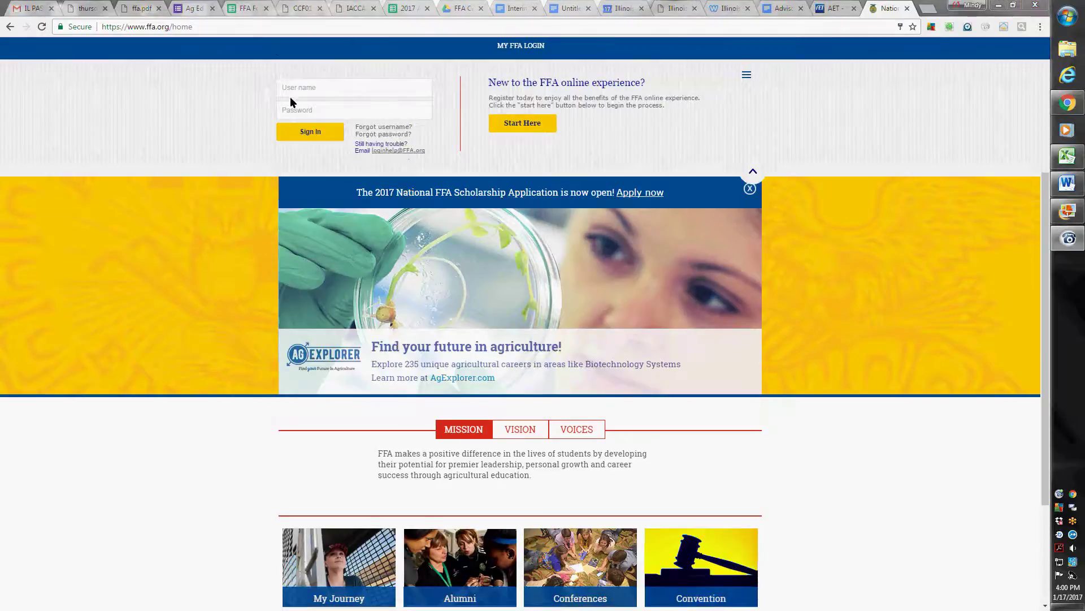
- Sign in to the FFA website with the saved username and account password
click(298, 88)
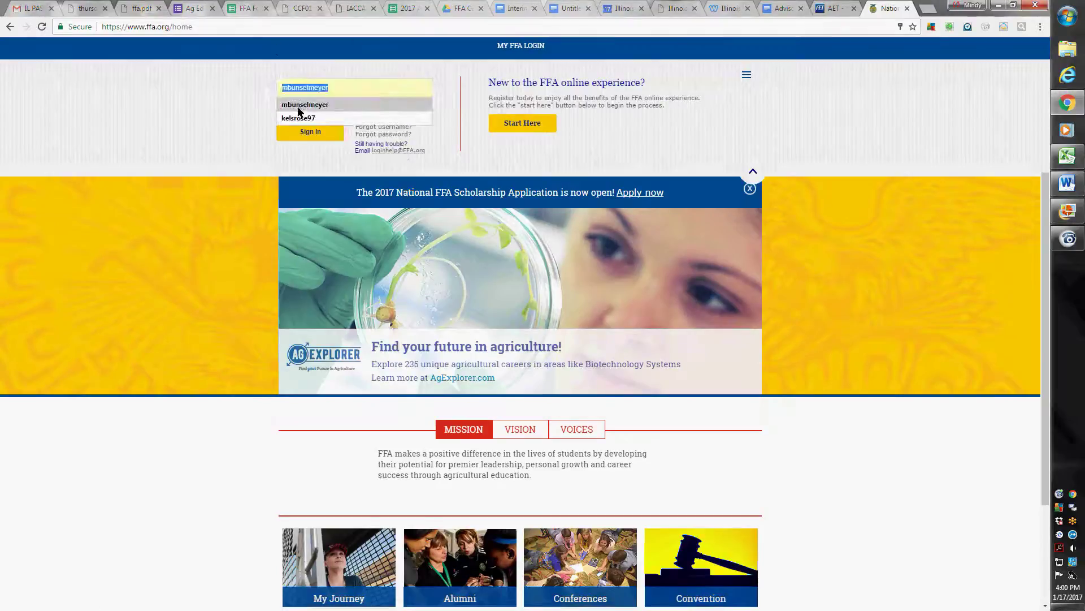
click(297, 106)
click(294, 127)
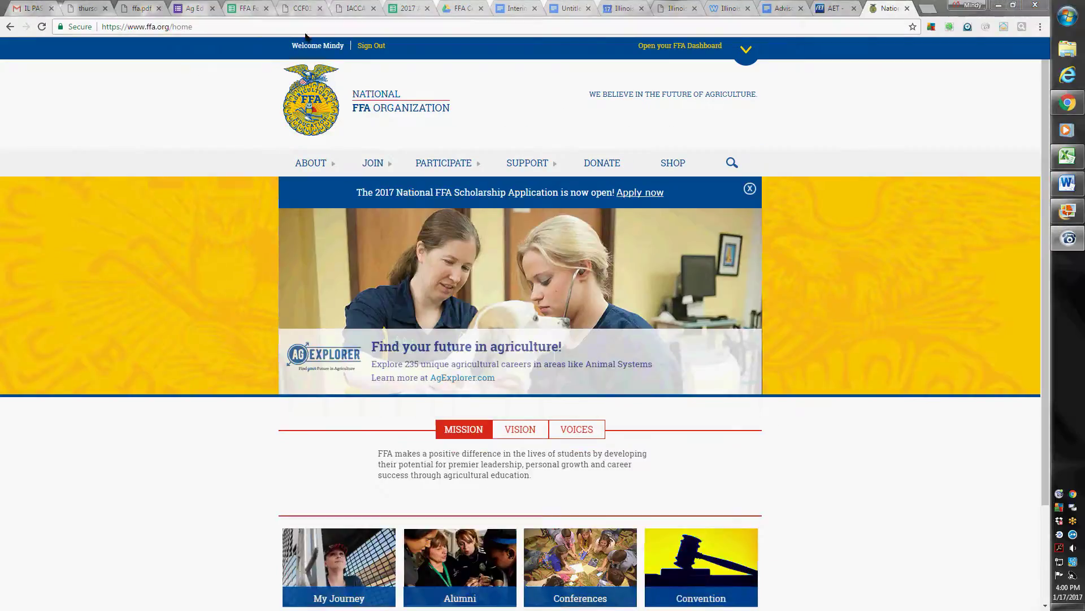
- Open the Application Center page from the Association State Staff toolbox on the FFA dashboard and return to the home page
click(670, 44)
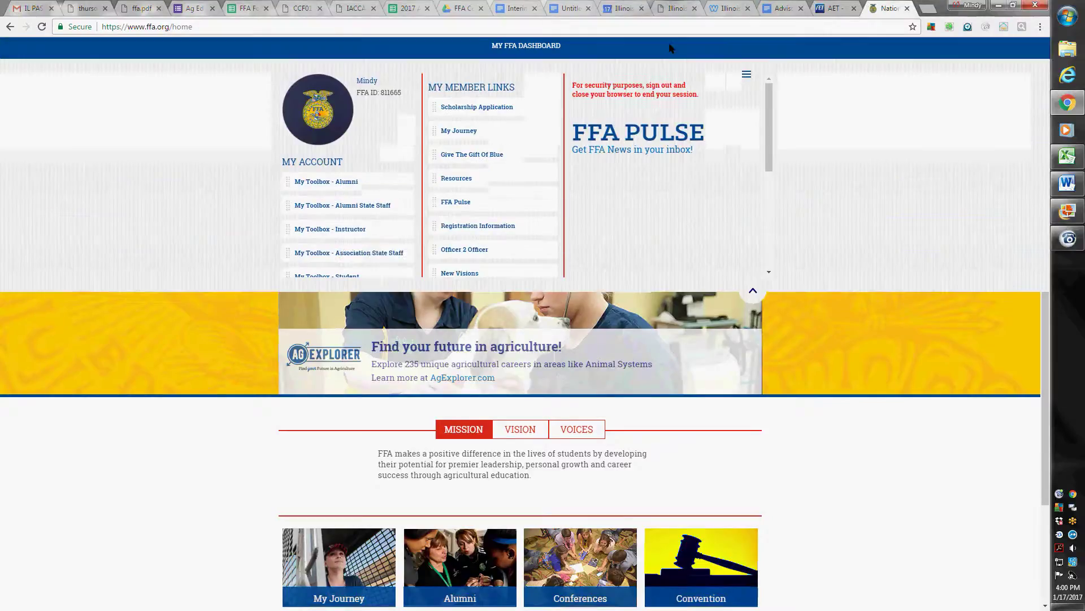
click(371, 252)
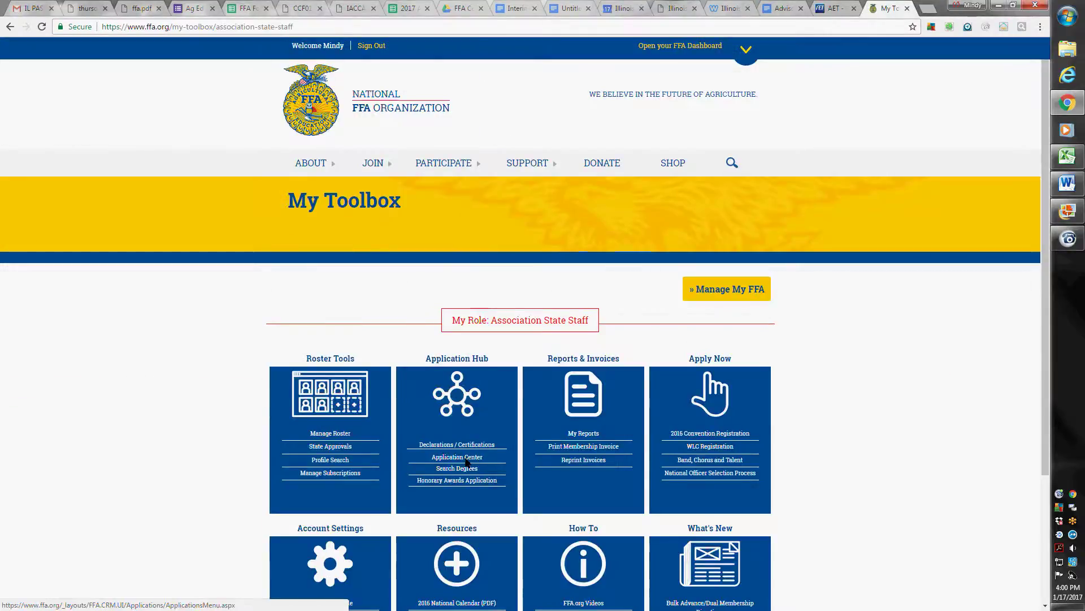
click(464, 457)
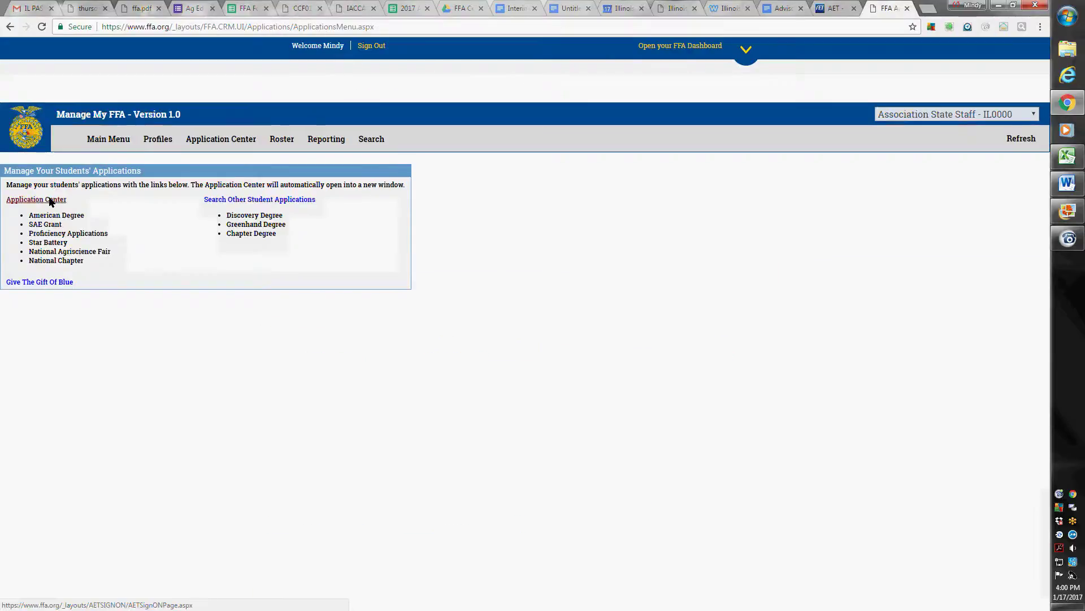
click(9, 27)
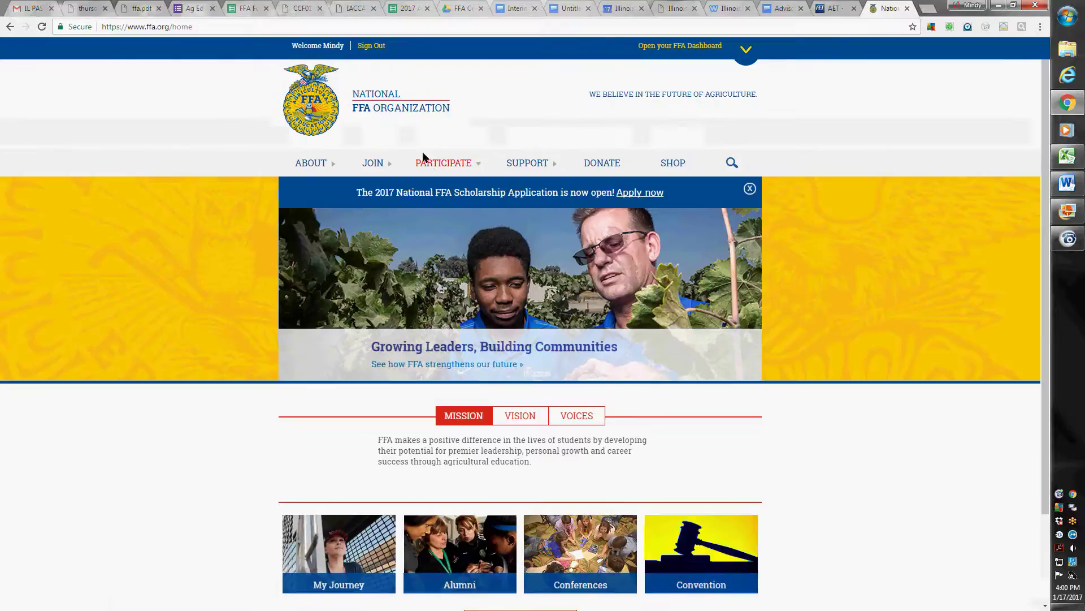
- Open the Application Center by following the application link on the American FFA Degree award page
mouse_move(433, 163)
click(433, 183)
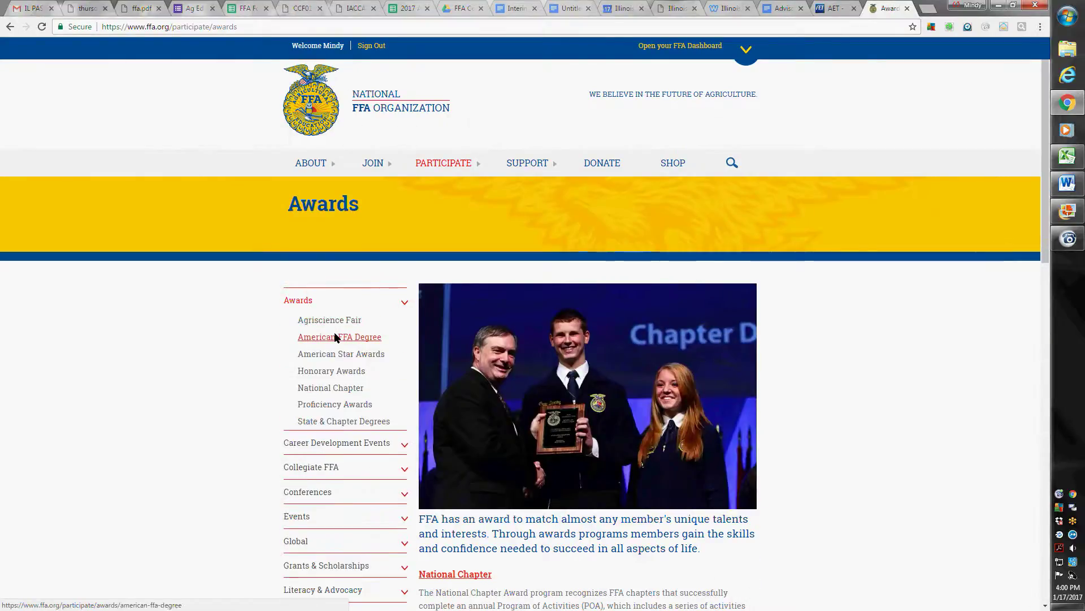
click(334, 337)
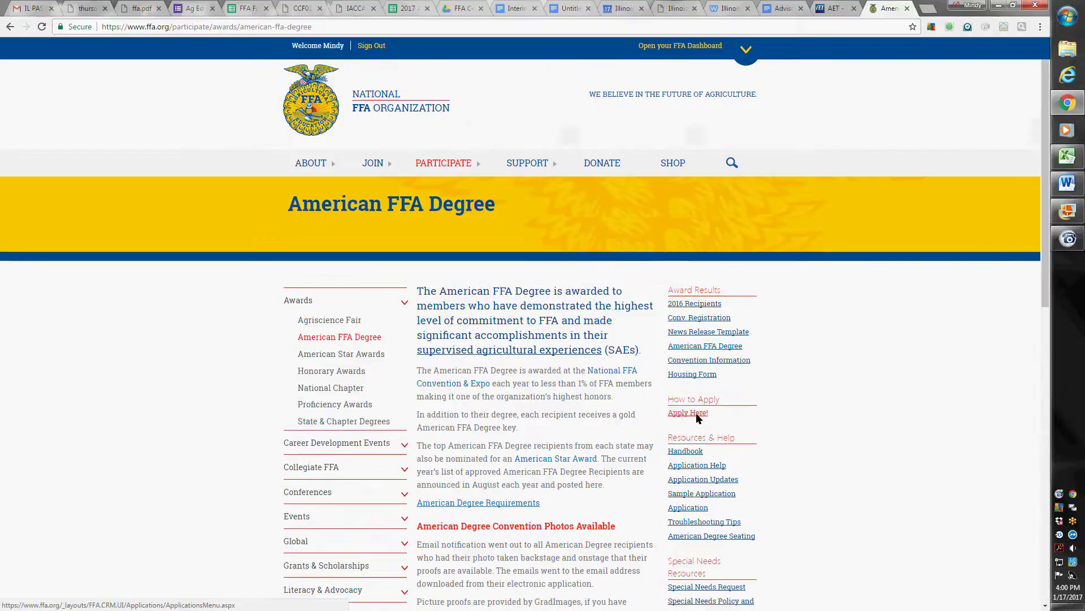
click(688, 413)
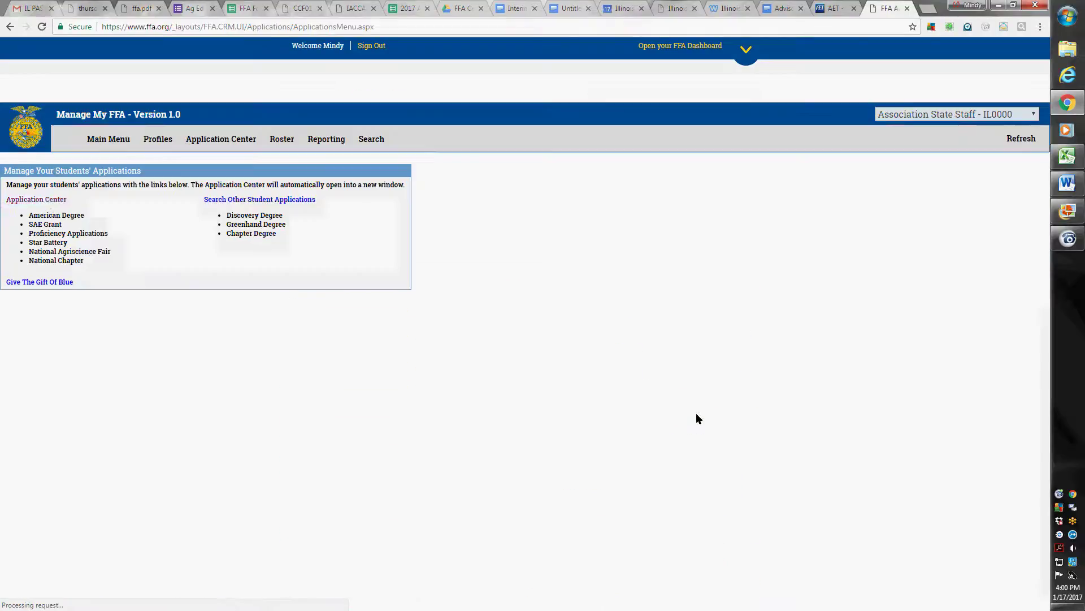
click(43, 199)
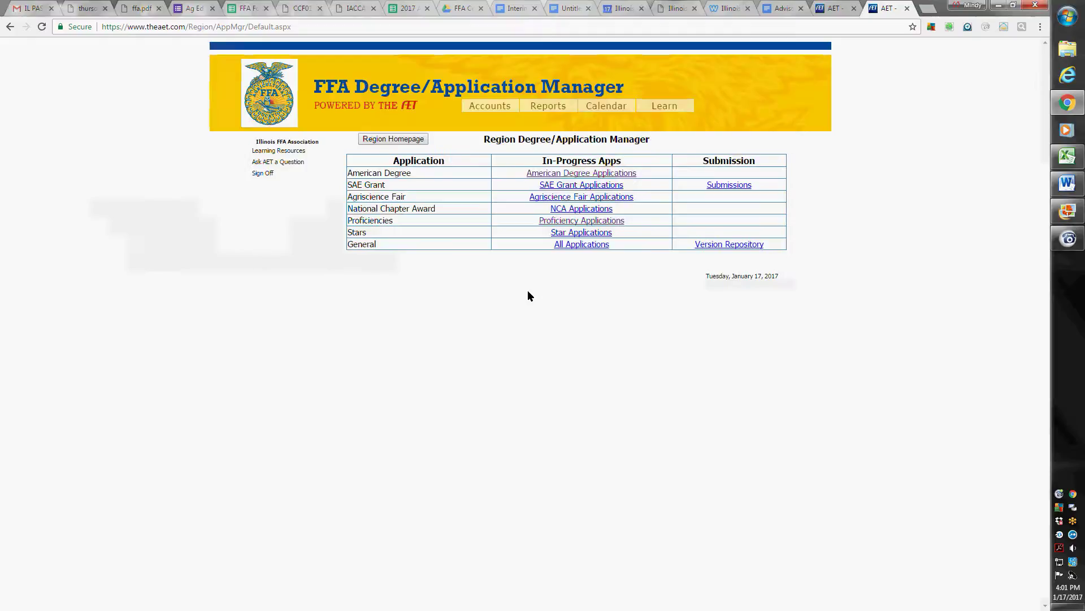
- Open the in-progress American Degree applications and look through the whole list of student applications
click(591, 172)
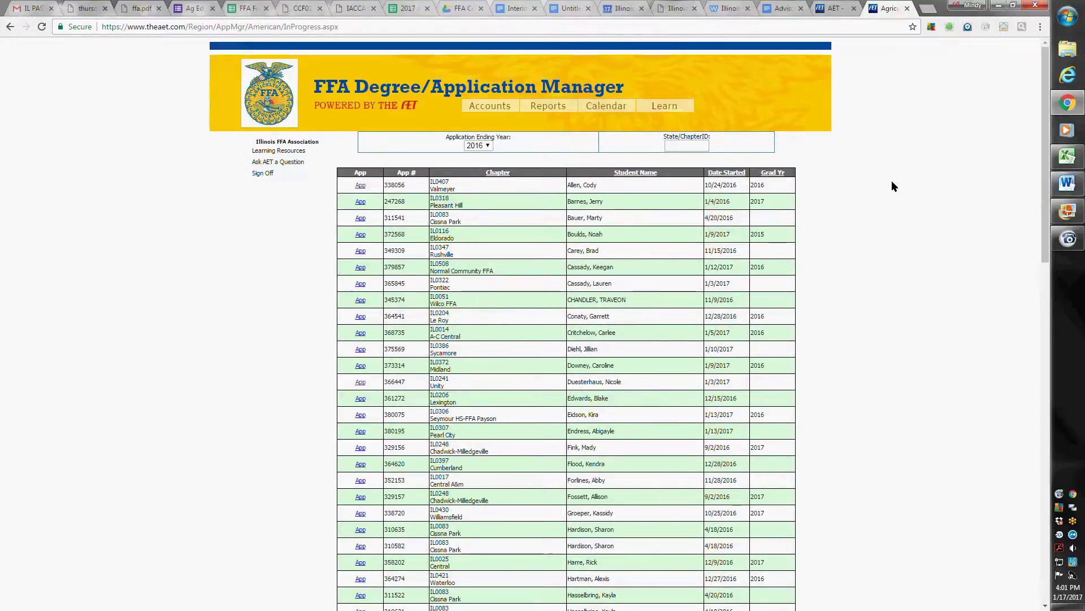
scroll(892, 181, down, 1)
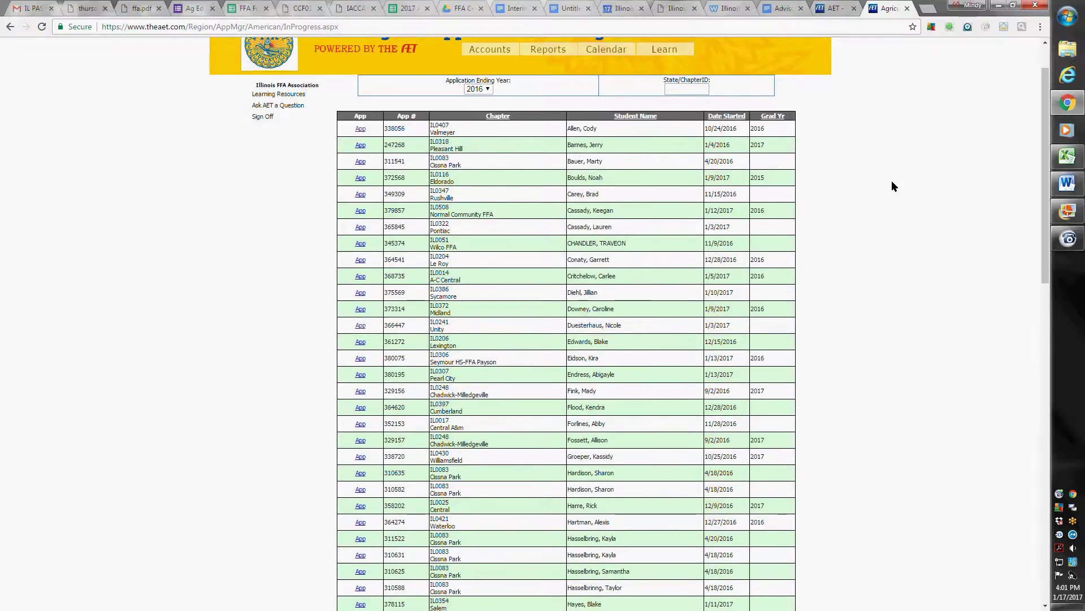
scroll(892, 182, down, 2)
scroll(892, 181, down, 4)
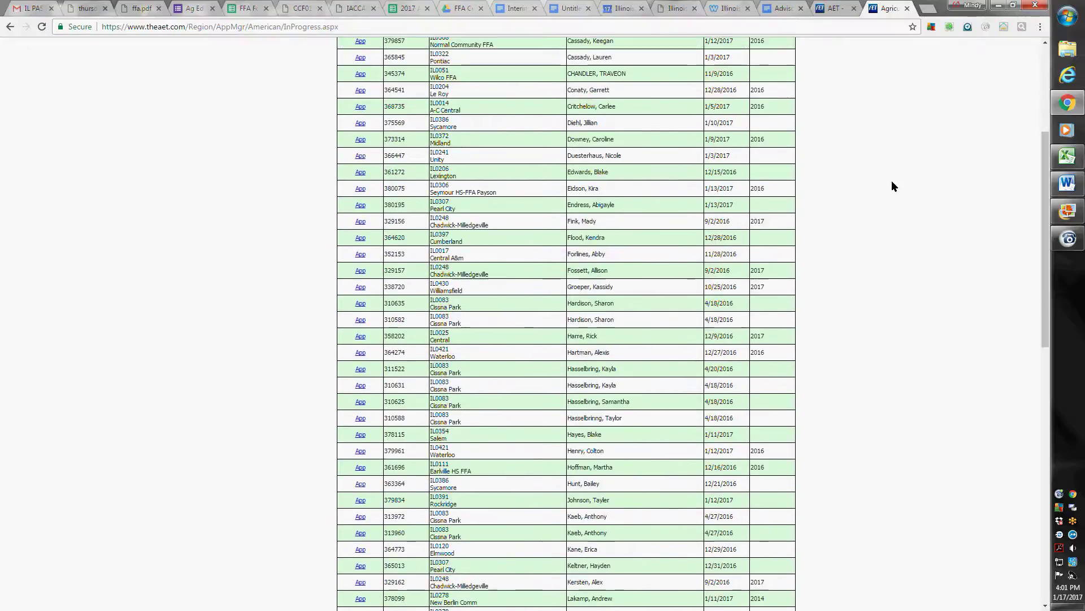
scroll(892, 186, down, 3)
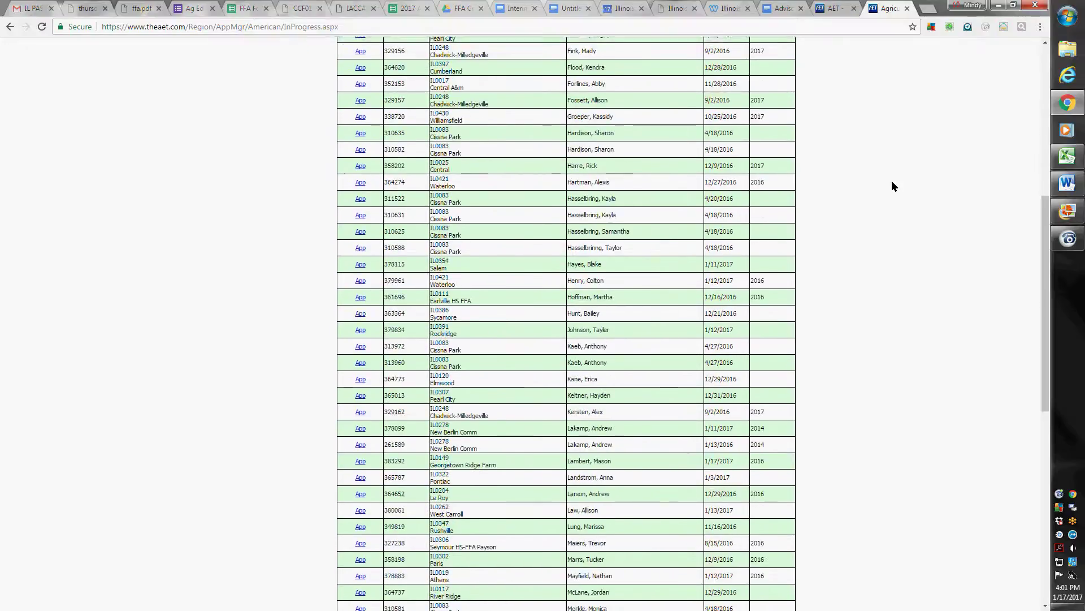
scroll(892, 186, down, 2)
scroll(893, 186, down, 5)
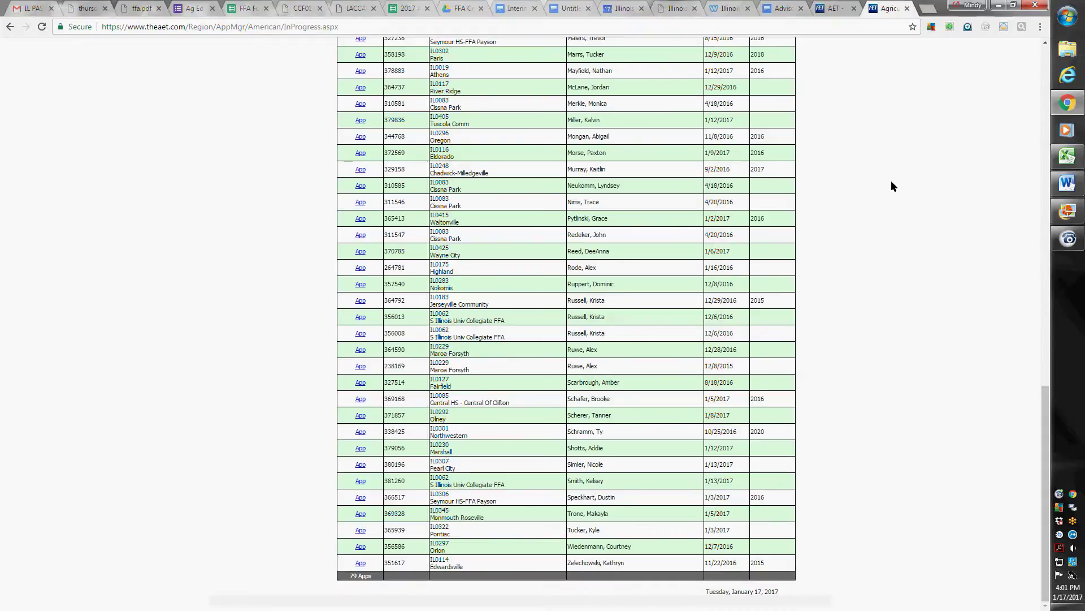
scroll(891, 186, up, 10)
scroll(892, 186, up, 4)
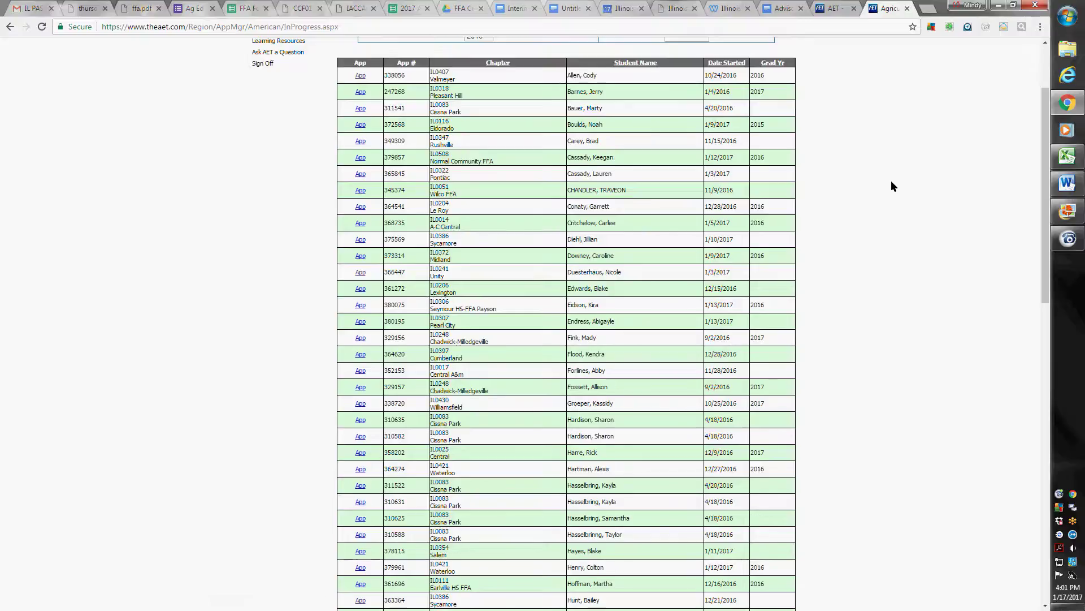
scroll(892, 181, up, 2)
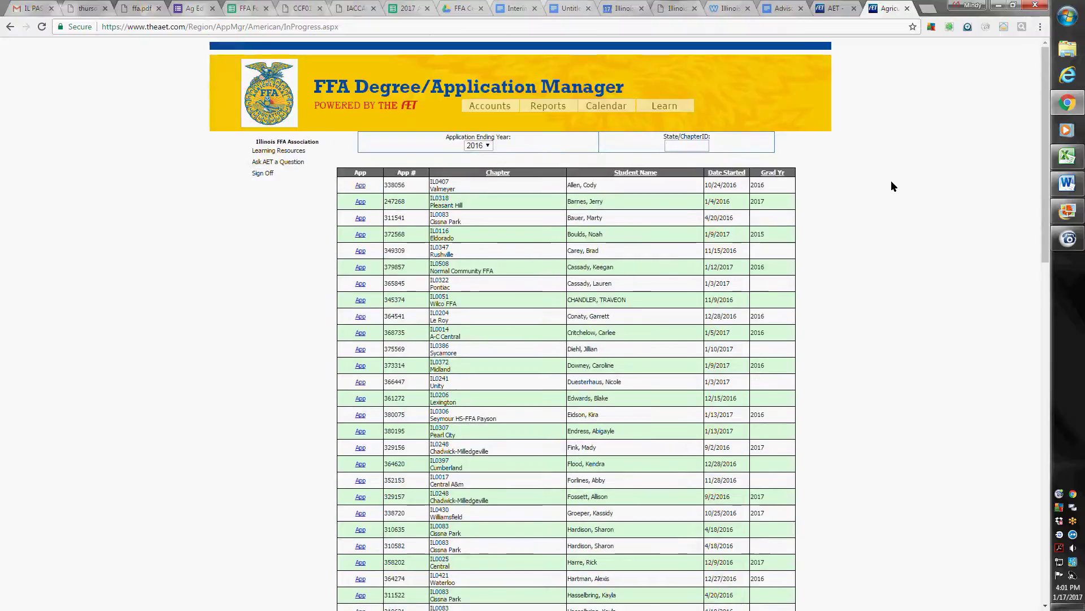
- Open the Midland chapter's application, examine its instructions and help icon, and return to the application list
click(359, 366)
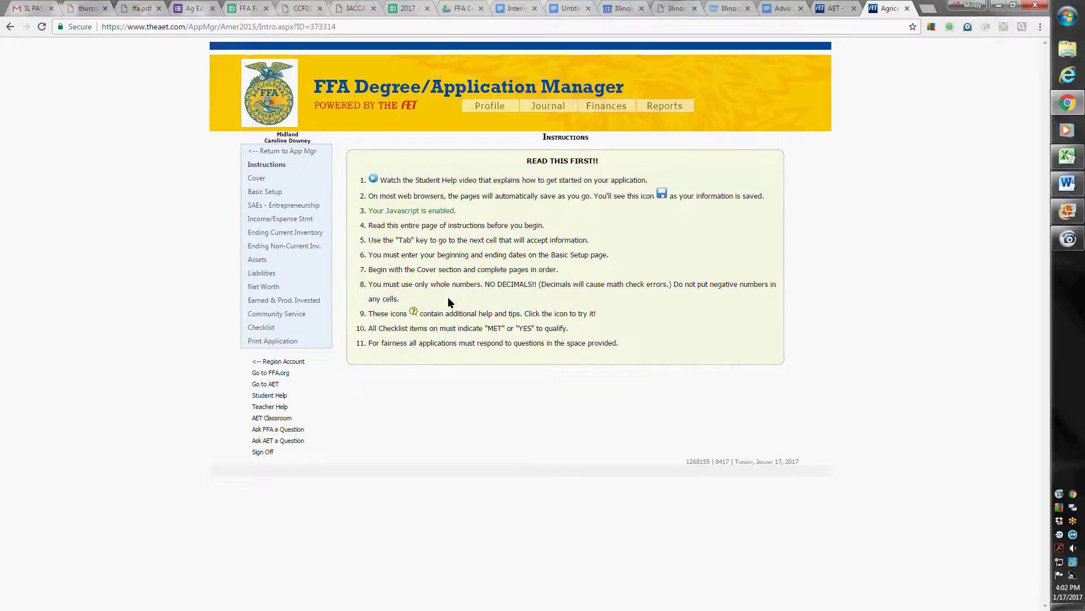
click(413, 312)
click(281, 153)
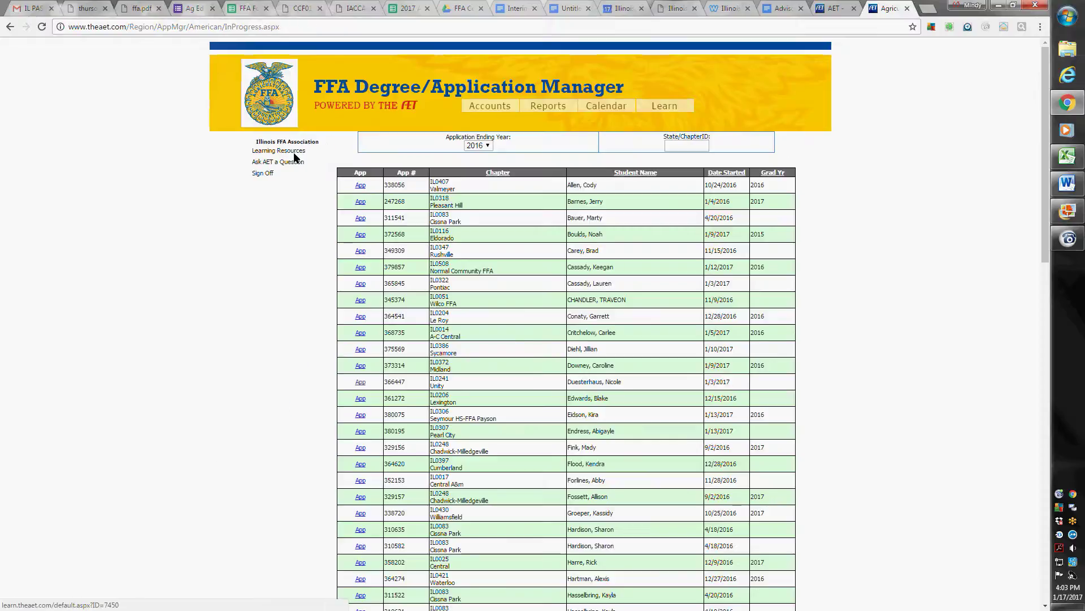
- Examine the instructions pages of the Valmeyer and Orion chapter applications, returning to the application list after each
click(360, 185)
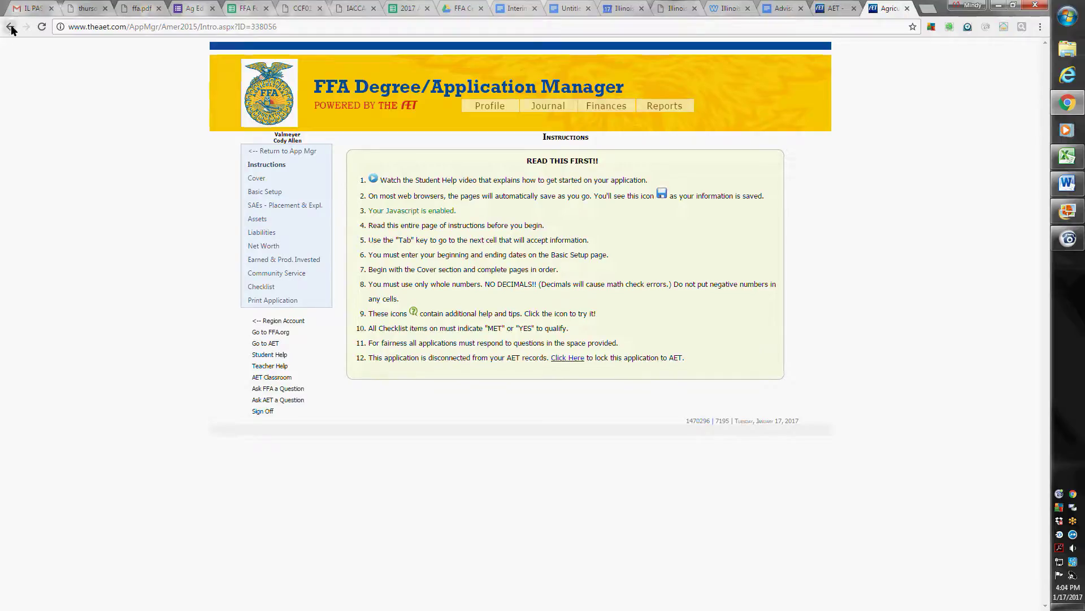
click(289, 147)
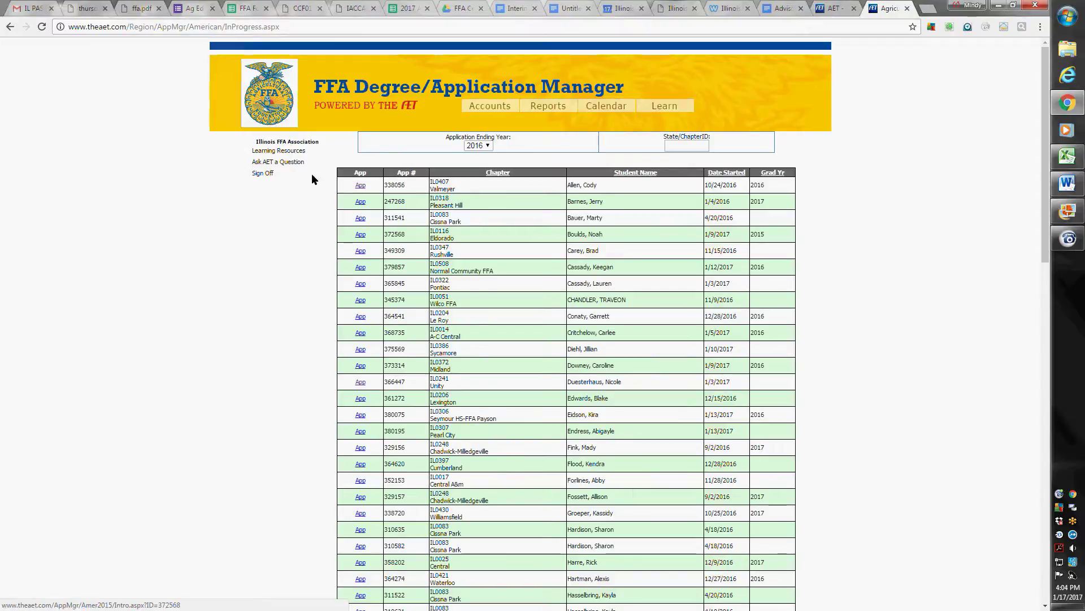
scroll(554, 431, down, 3)
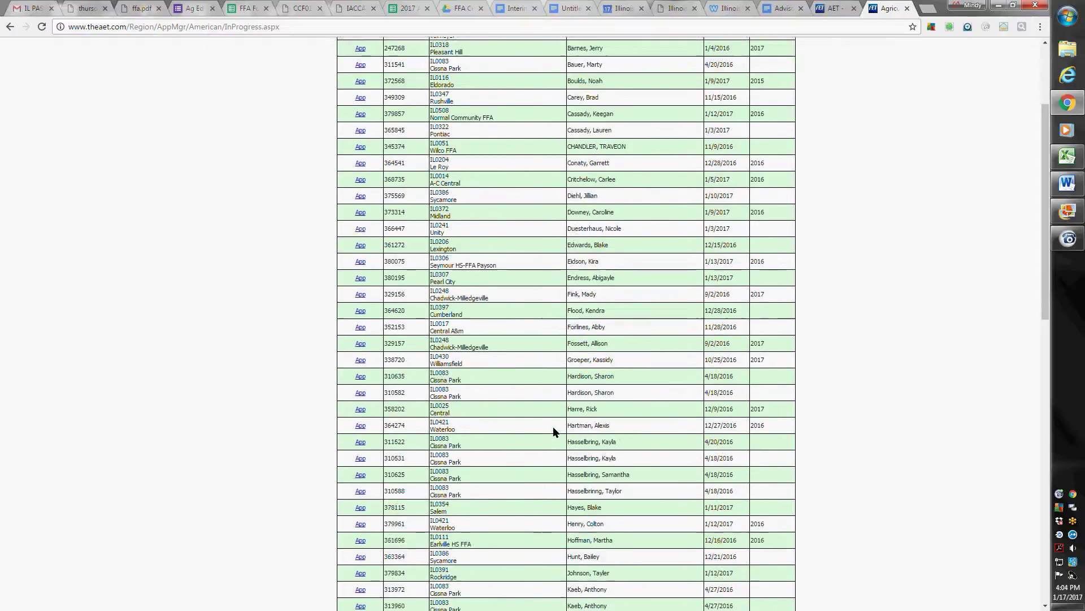
scroll(553, 432, down, 2)
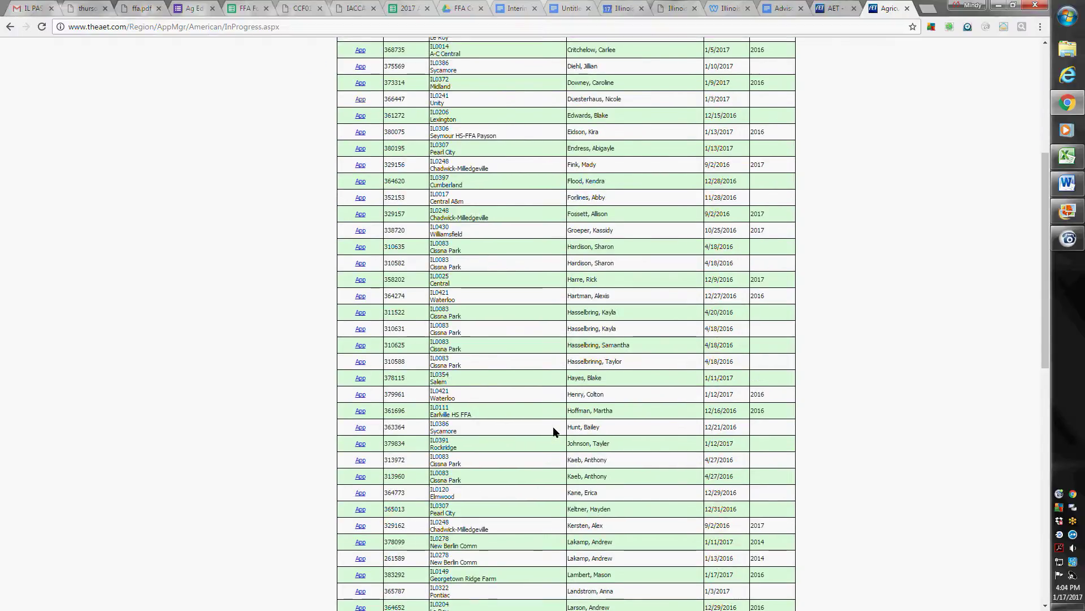
scroll(553, 431, down, 10)
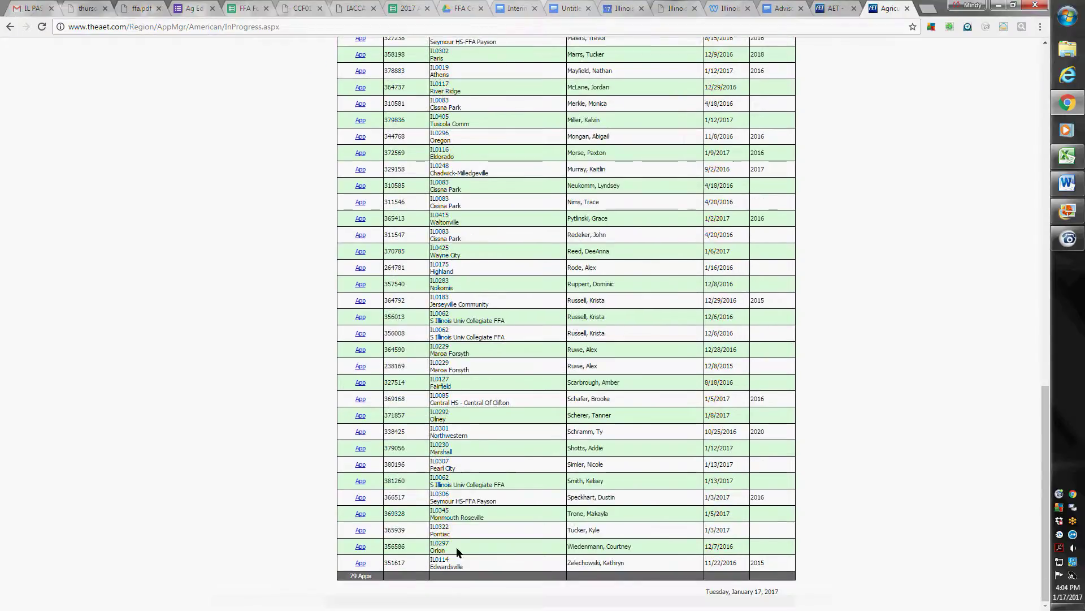
click(358, 546)
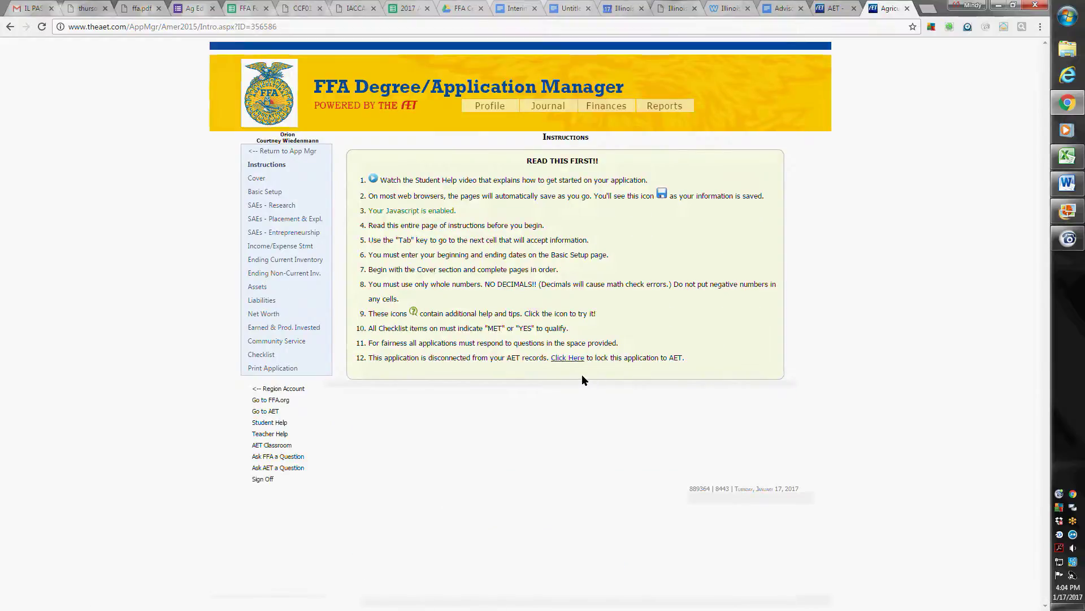
click(268, 151)
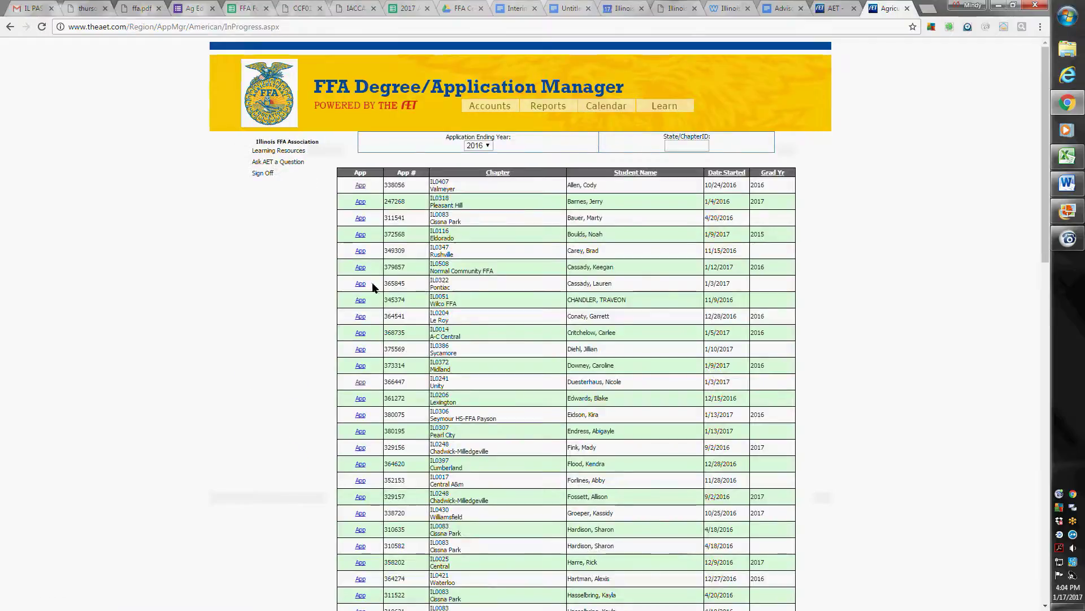
- Open the Midland chapter's application and review its Cover page, from the personal details down to the education section
click(361, 365)
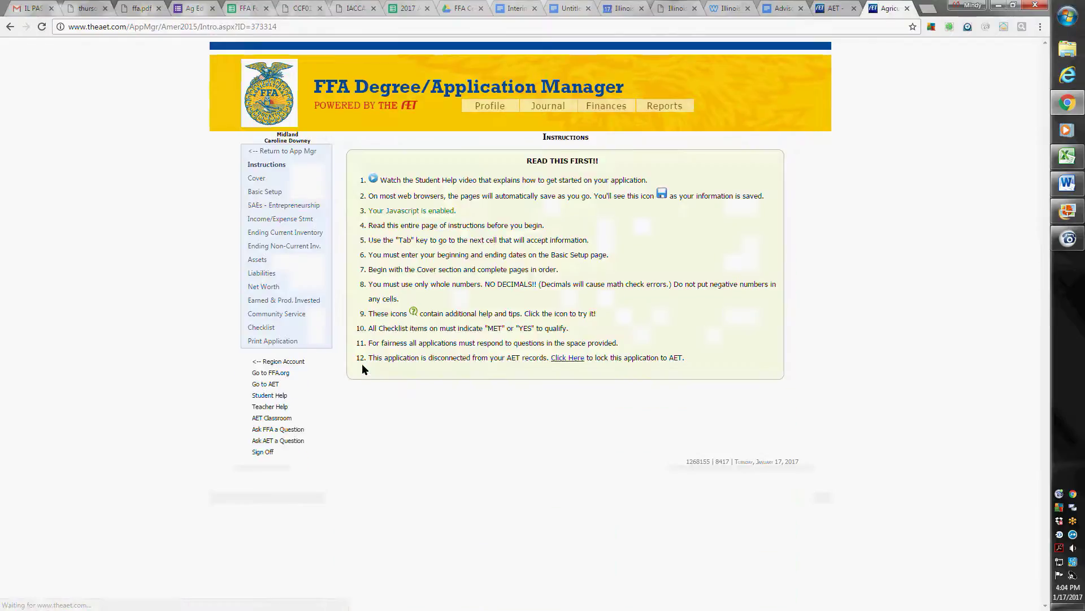
click(258, 177)
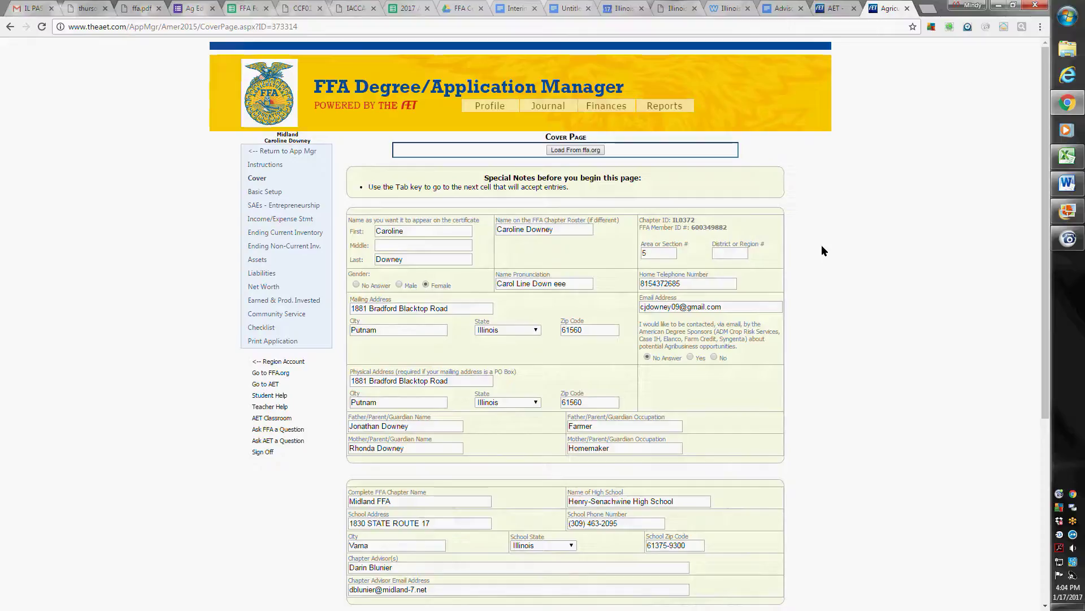
scroll(822, 245, down, 3)
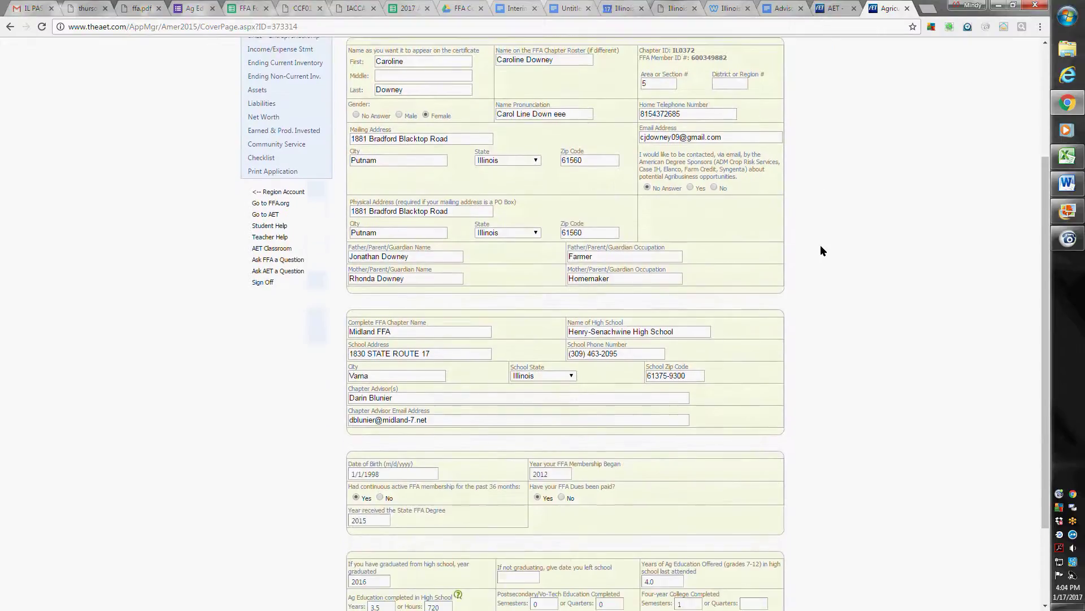
scroll(819, 246, down, 1)
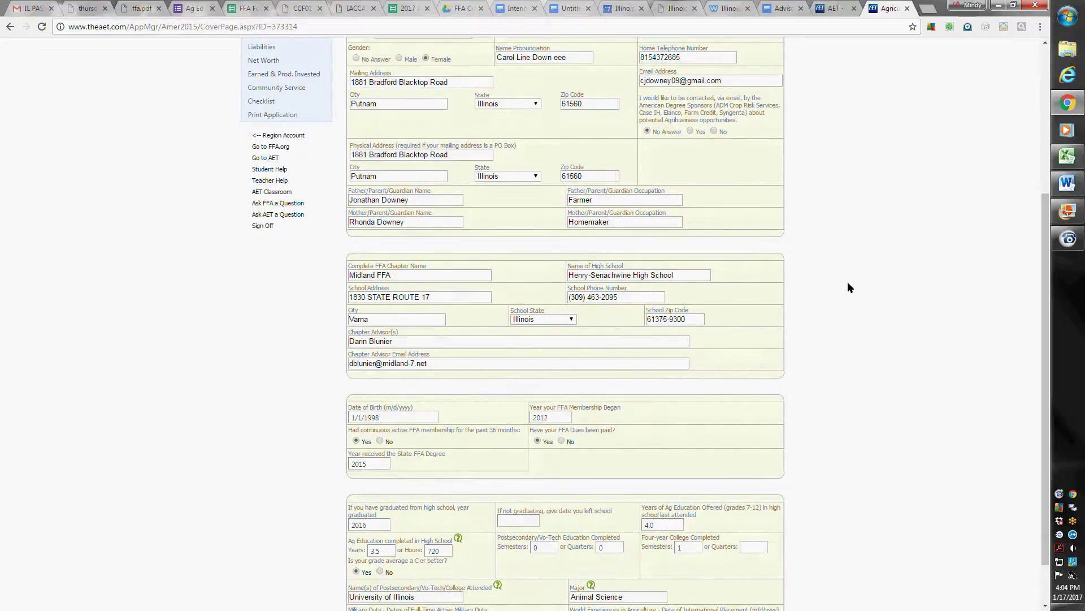
scroll(848, 287, down, 1)
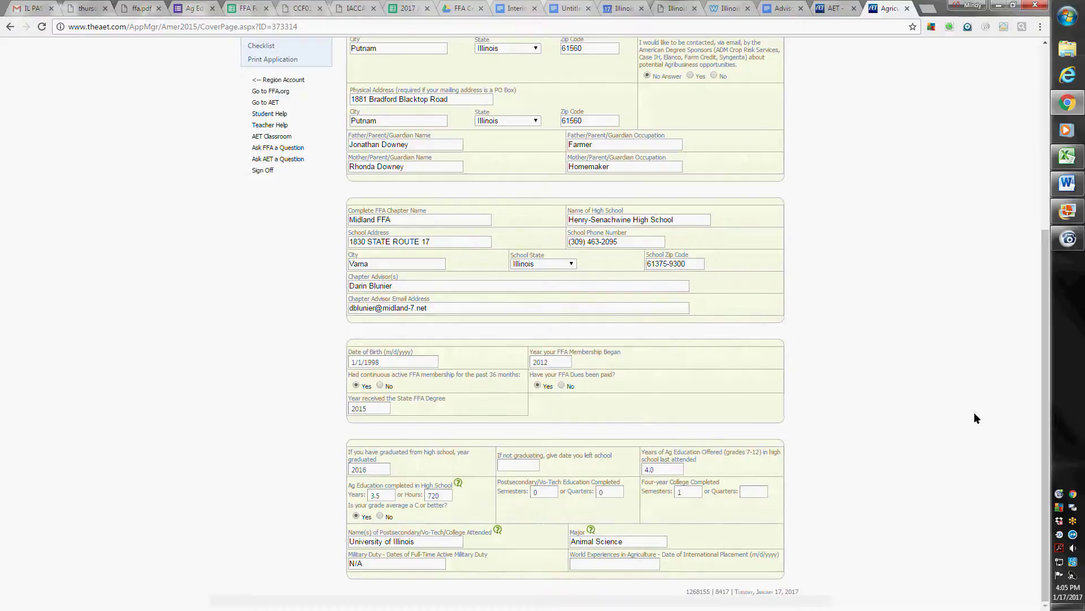
scroll(1033, 362, up, 1)
scroll(1026, 340, up, 5)
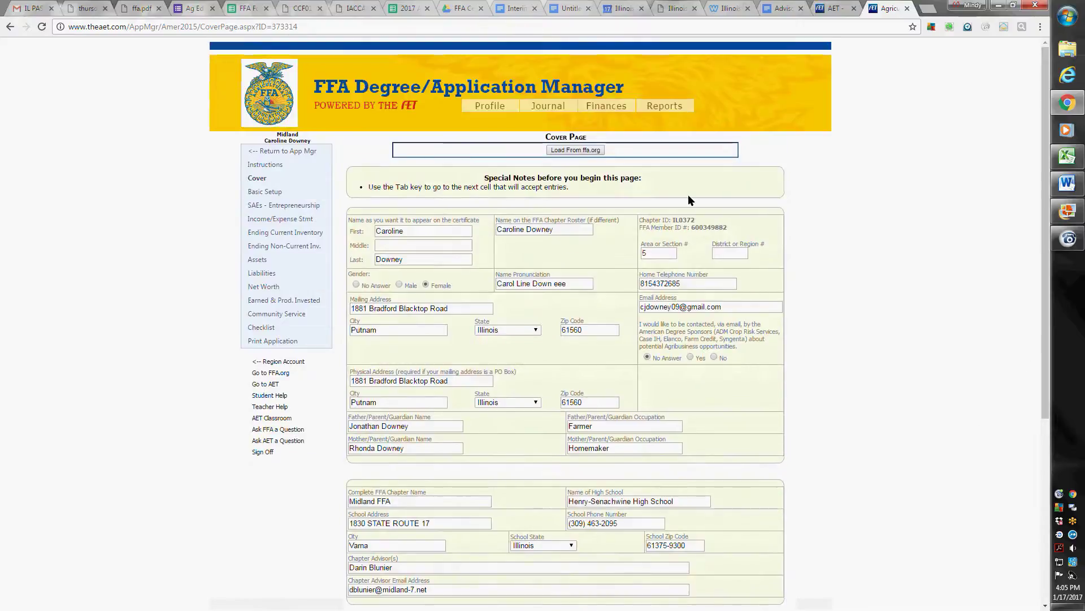
- Review the application's Basic Setup page, including the dates, SAE types, assets and liabilities sections
click(262, 192)
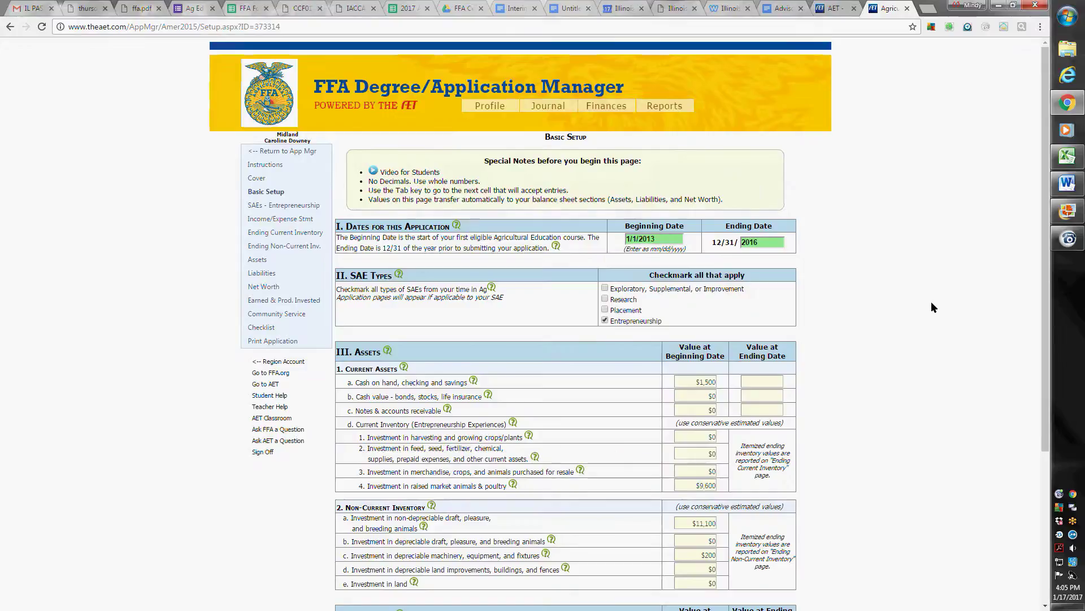
scroll(876, 310, down, 4)
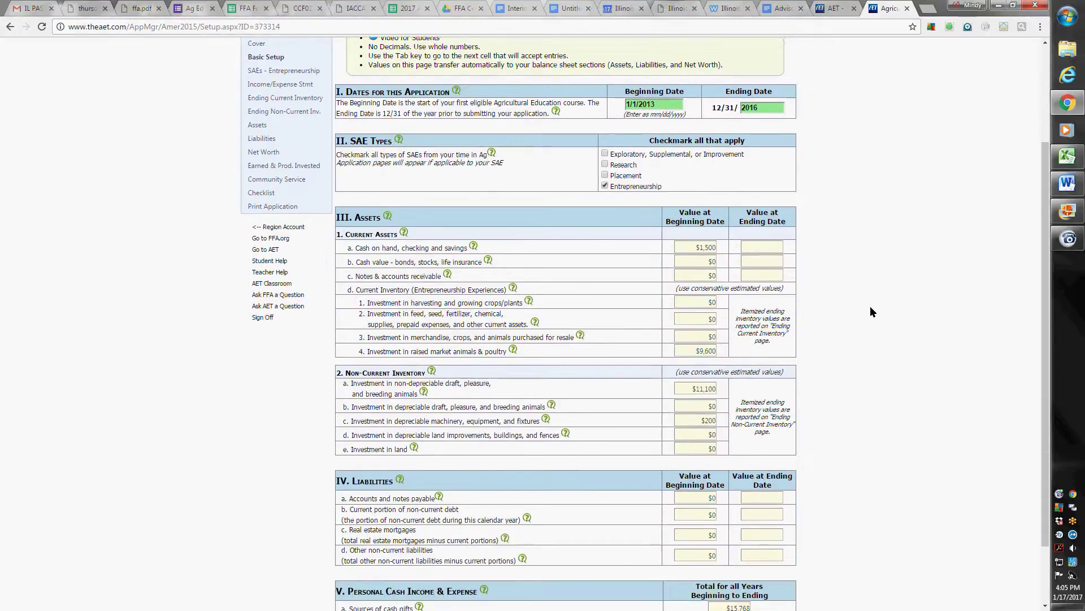
scroll(870, 309, up, 4)
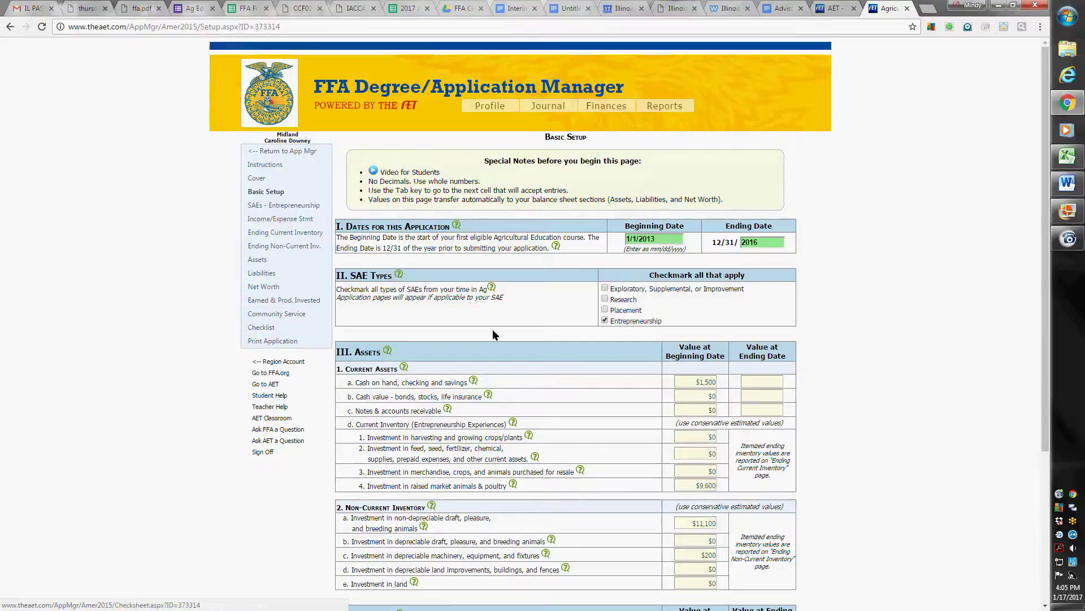
- Try marking Placement as an additional SAE type on the Basic Setup page
click(605, 310)
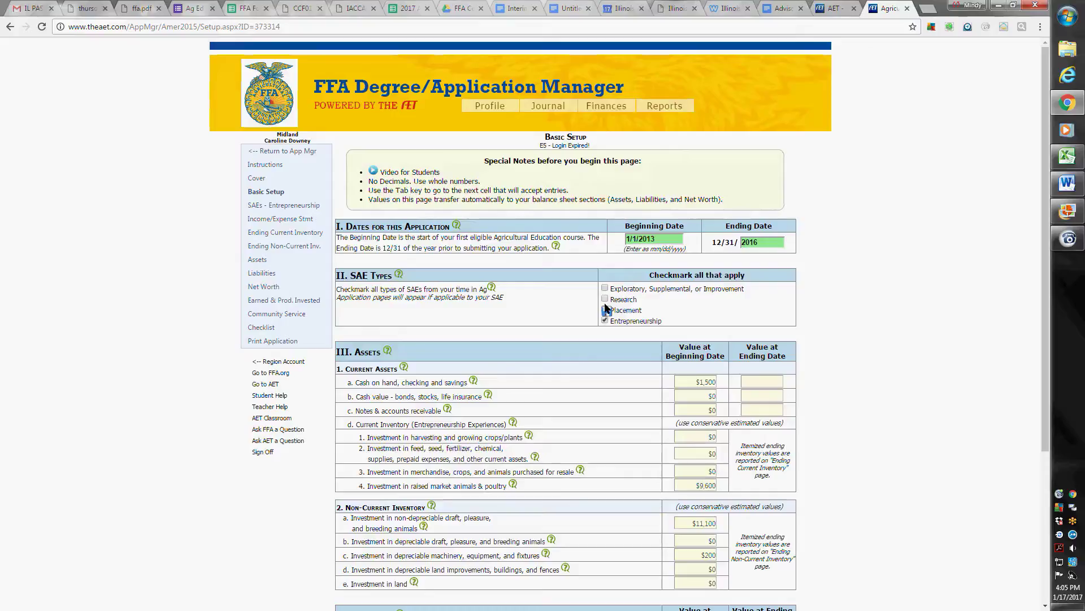
scroll(886, 306, down, 3)
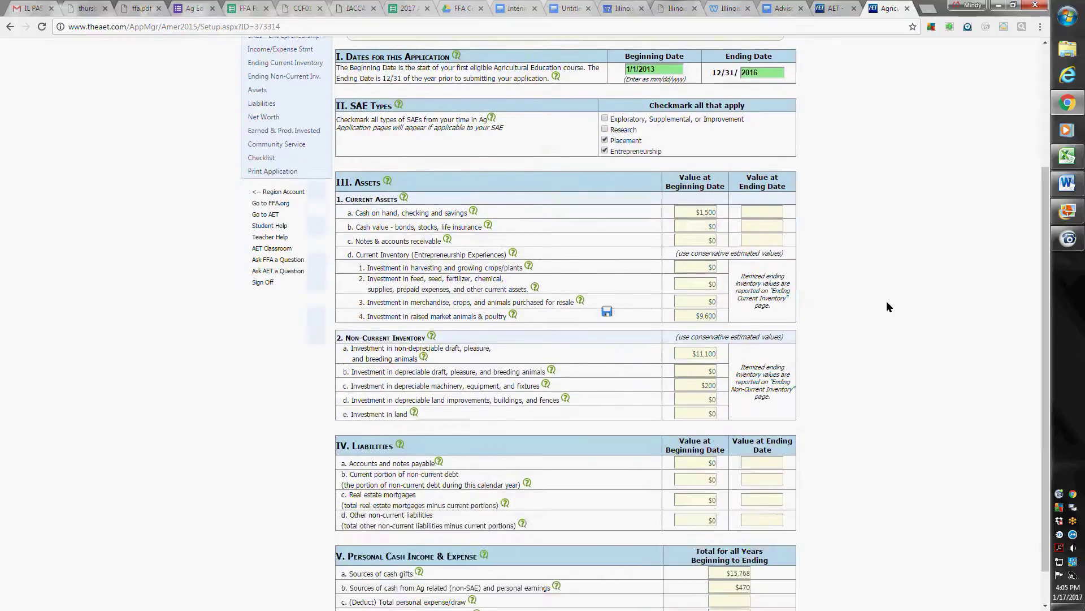
scroll(886, 307, up, 3)
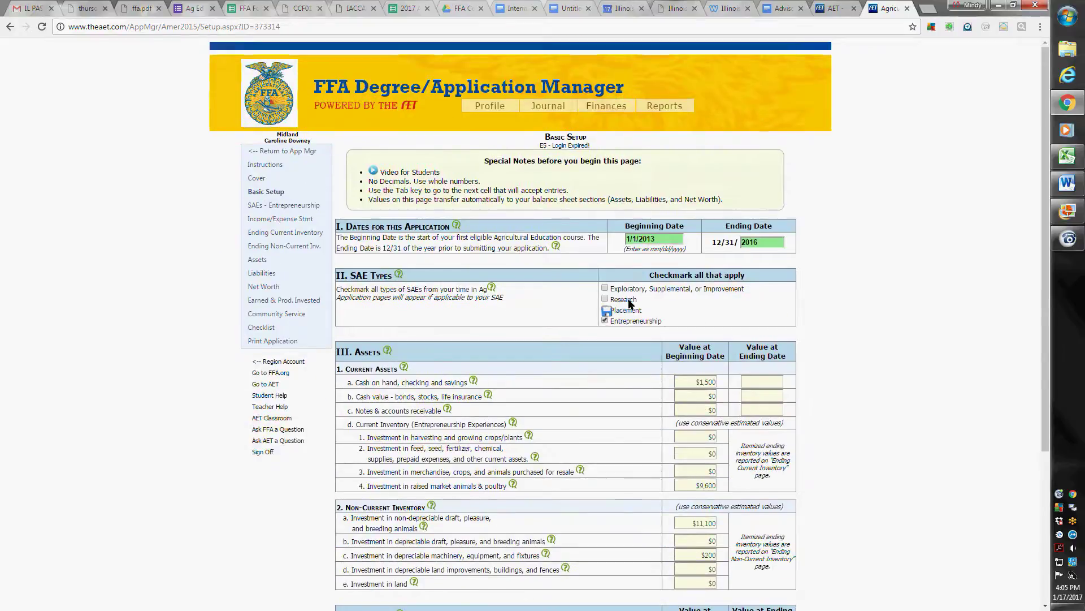
scroll(688, 310, down, 1)
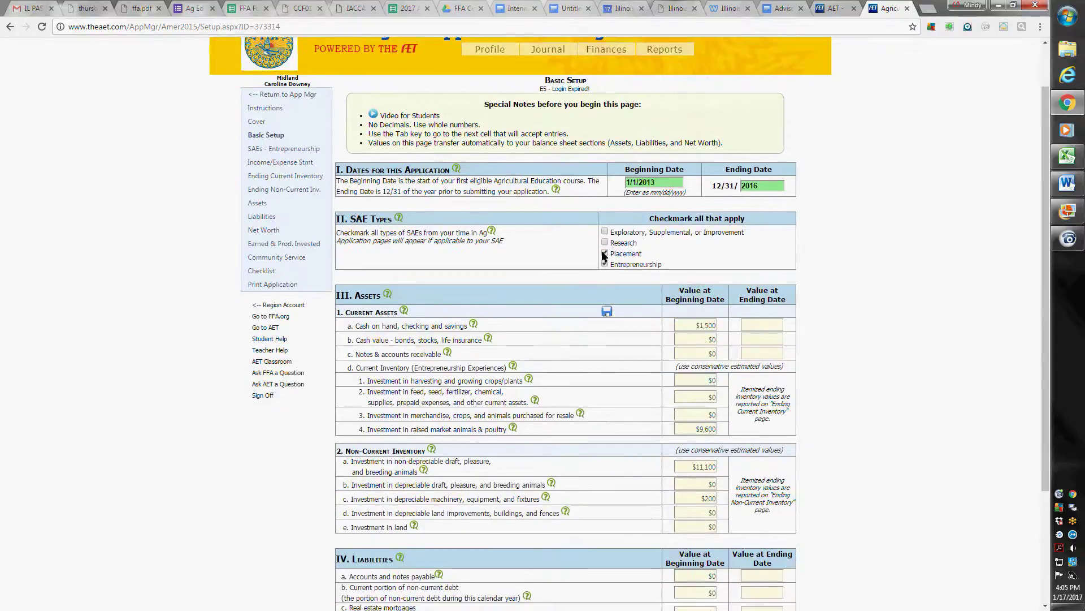
scroll(934, 240, up, 1)
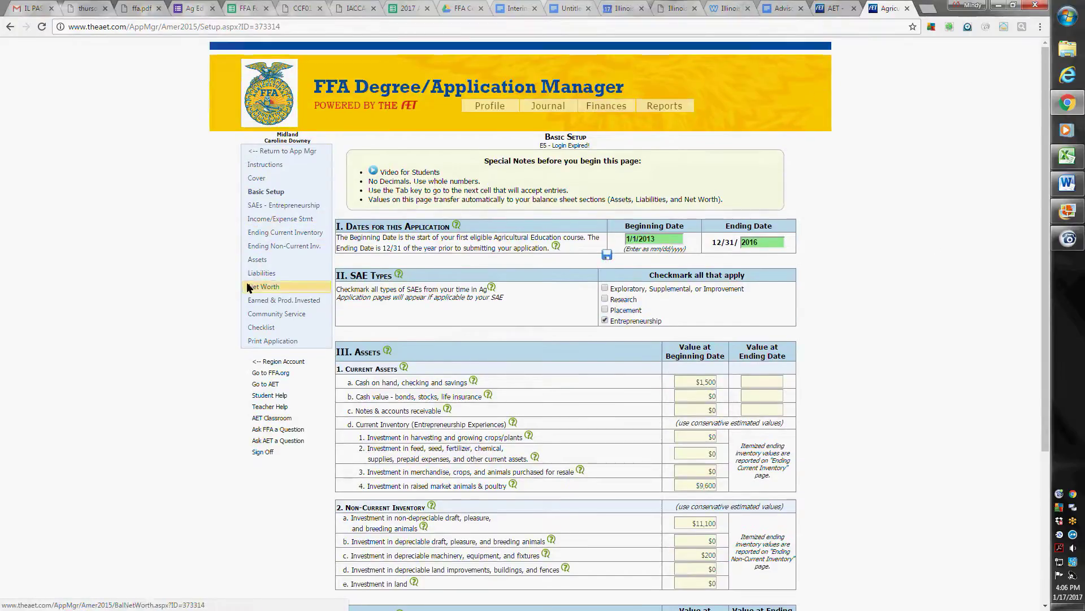
- Examine the assets and liabilities sections and read the help notes for cash gifts, Ag related earnings and total personal expense/draw
scroll(814, 327, down, 1)
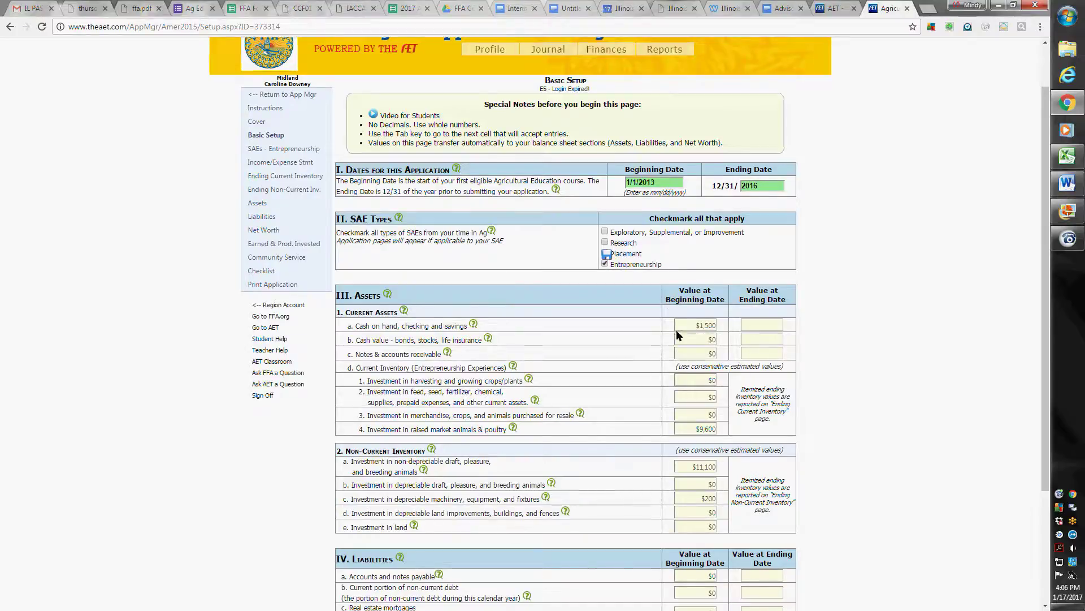
click(688, 350)
scroll(677, 455, down, 3)
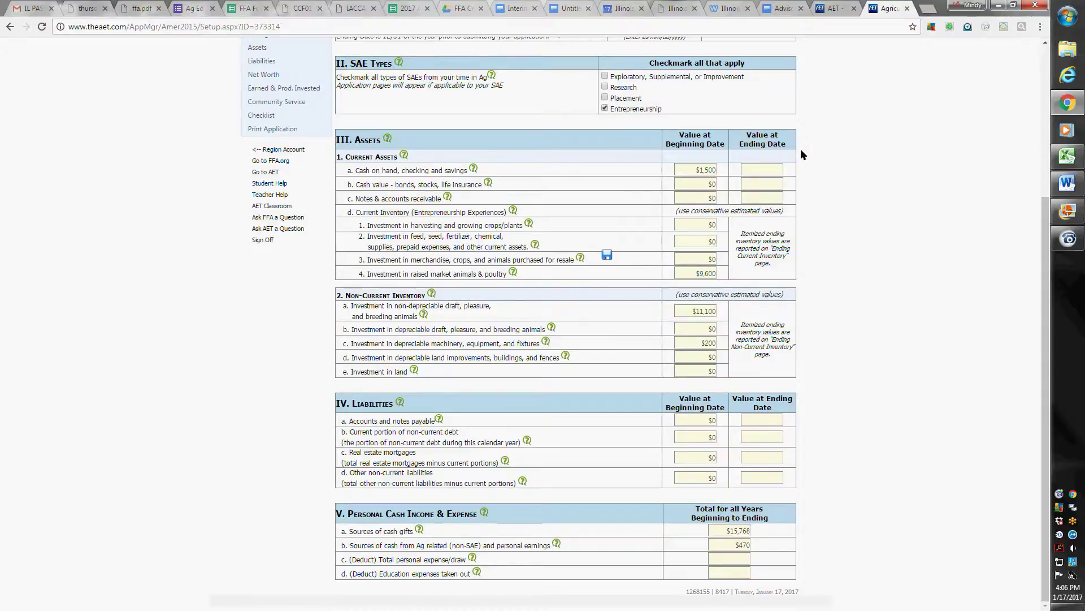
click(770, 164)
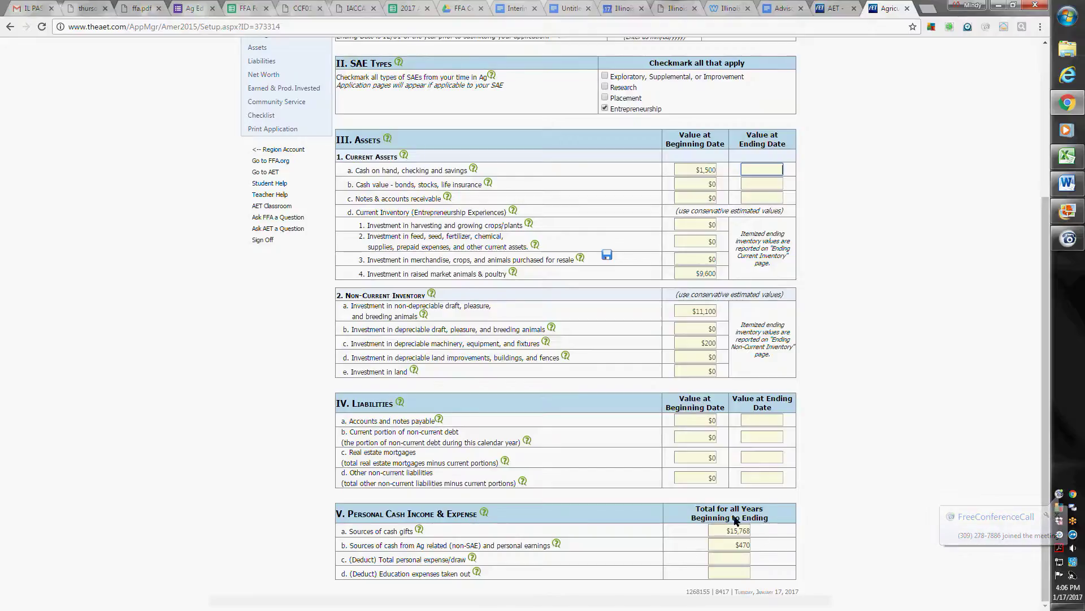
mouse_move(419, 530)
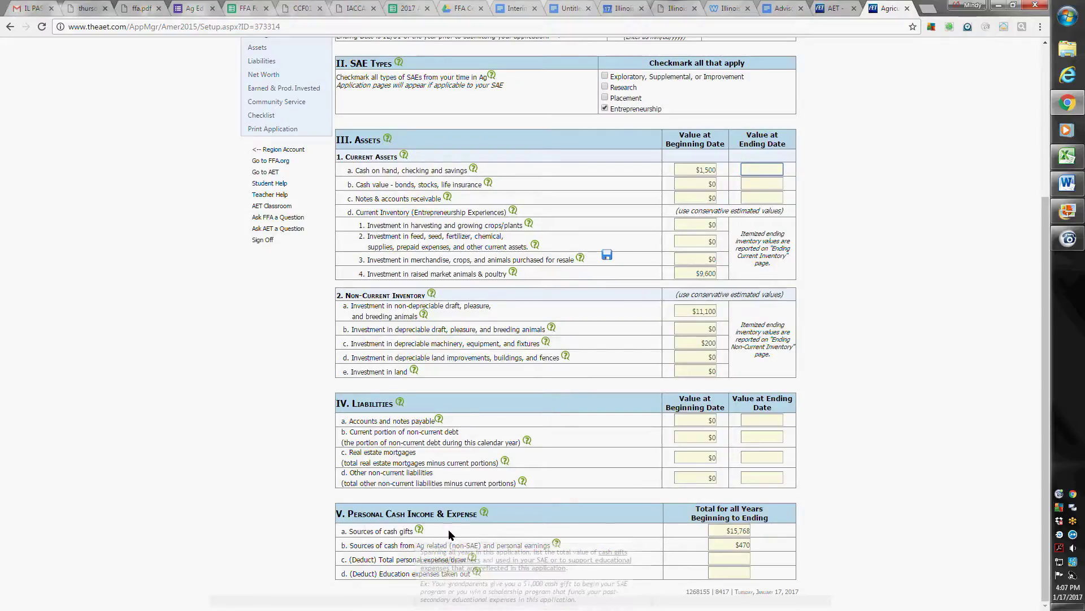
mouse_move(558, 540)
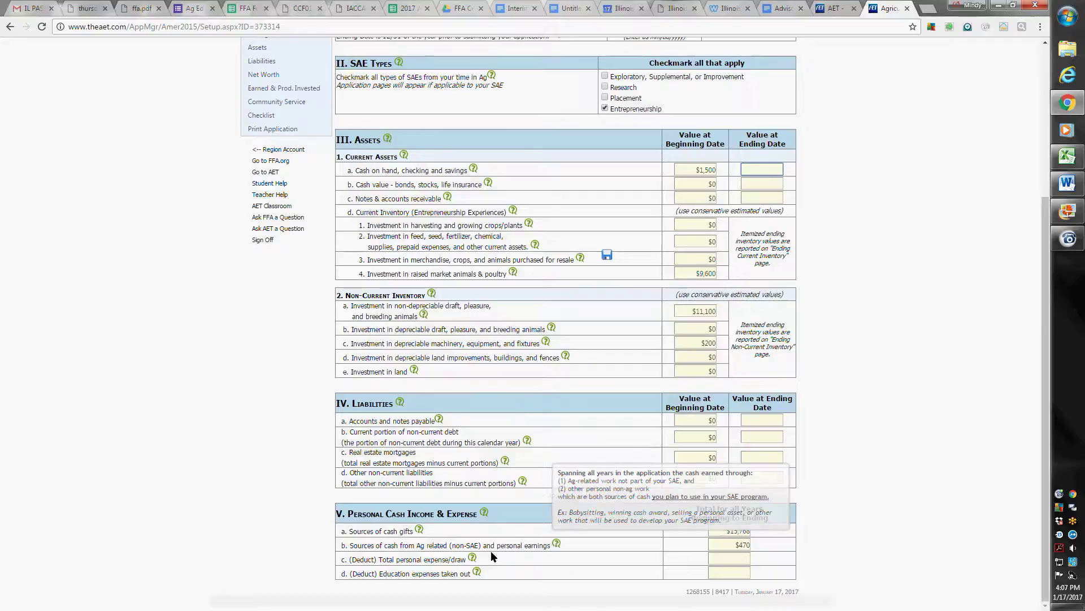
mouse_move(470, 558)
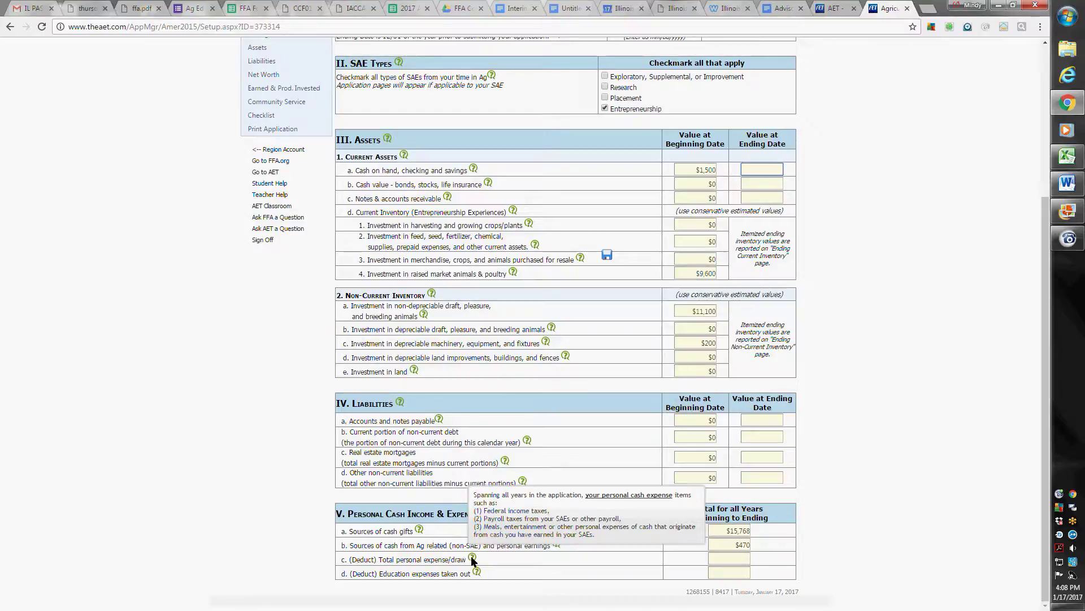
click(740, 555)
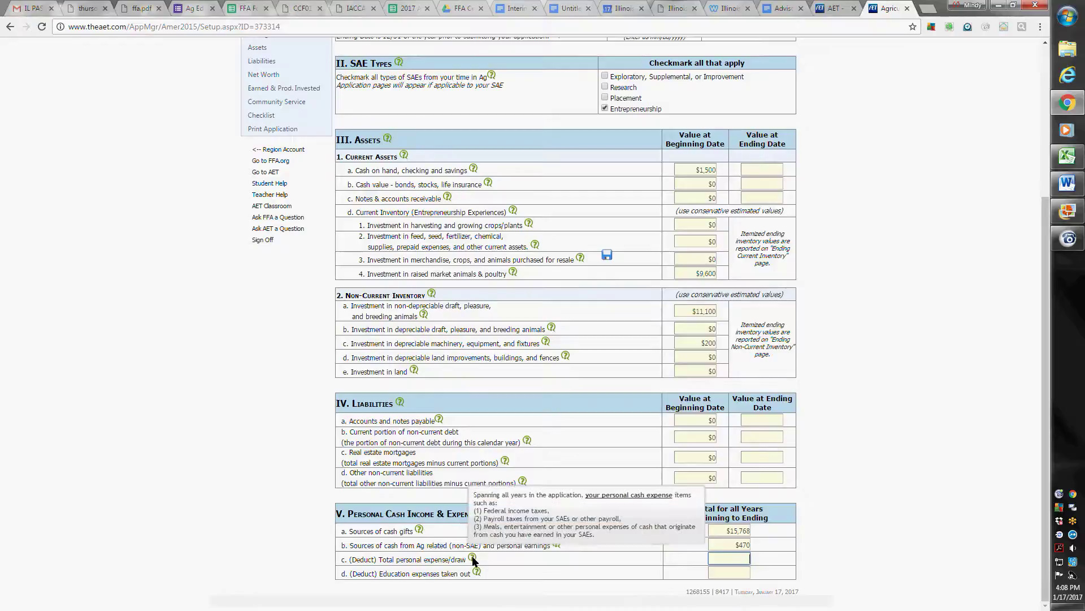
mouse_move(556, 543)
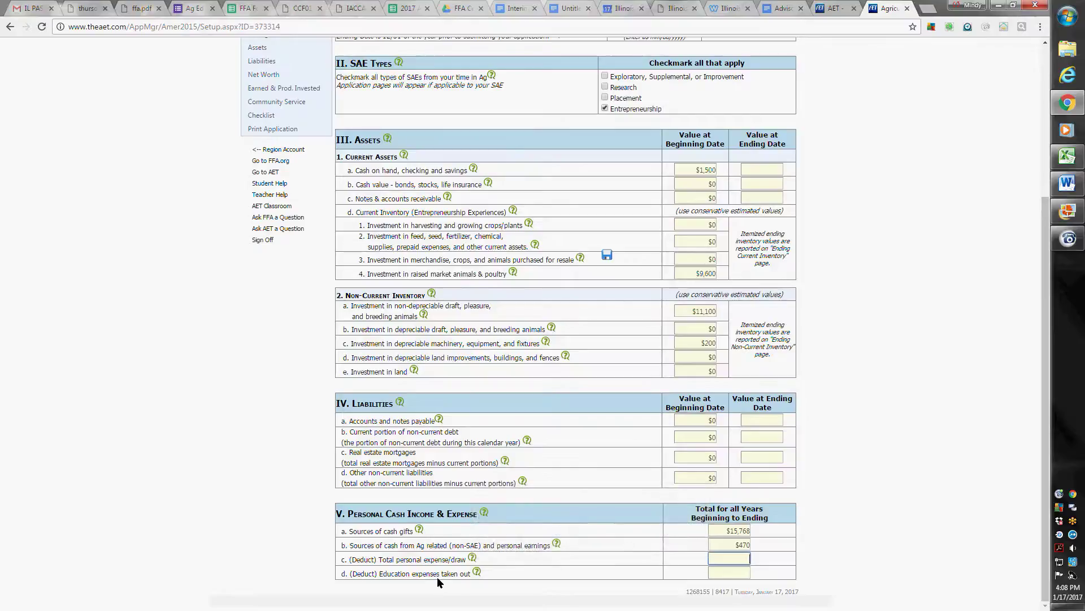
- Open the SAEs - Entrepreneurship page and select year 2013 and the Animal Systems (AS) pathway for a new entry
scroll(869, 243, up, 4)
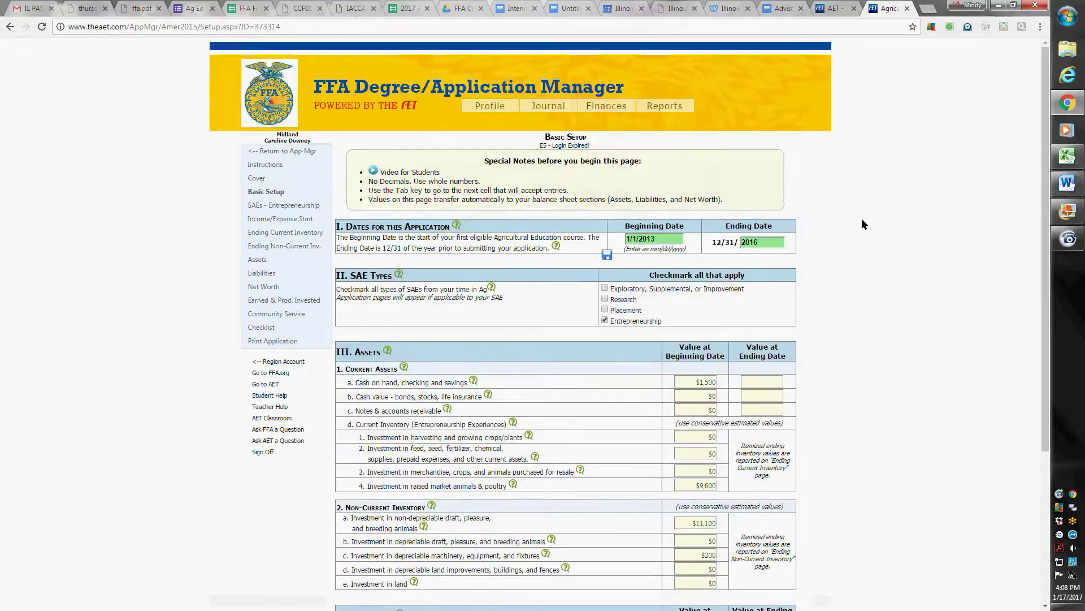
click(269, 206)
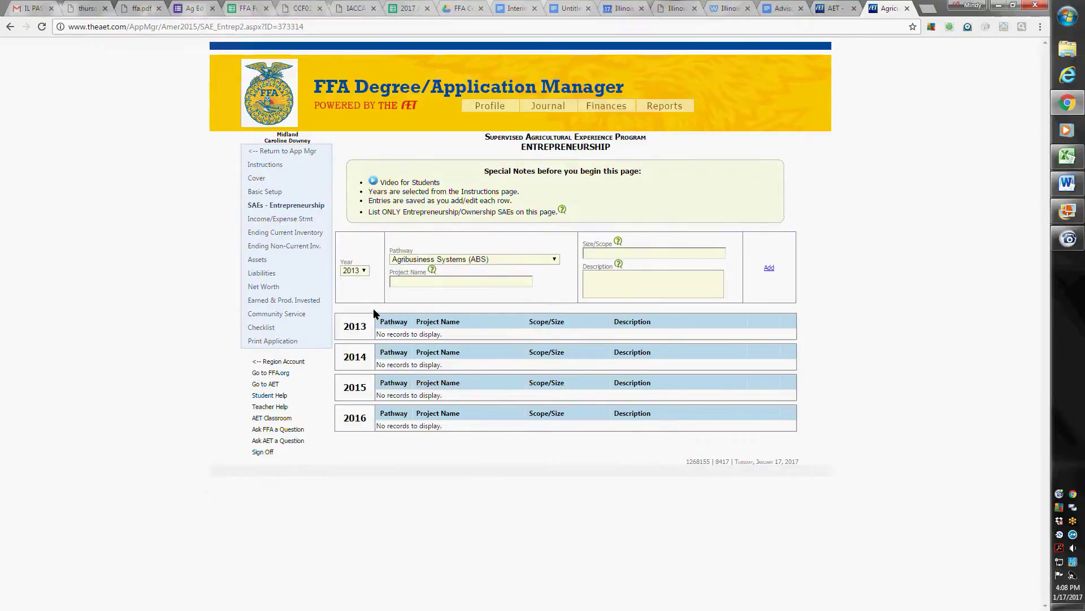
click(365, 271)
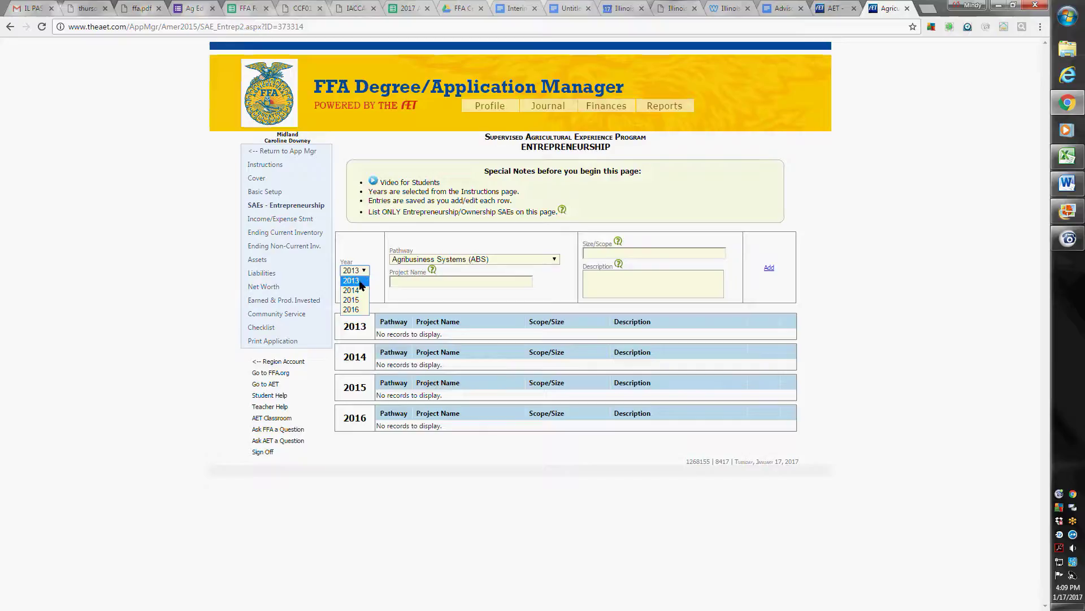
click(359, 280)
click(545, 259)
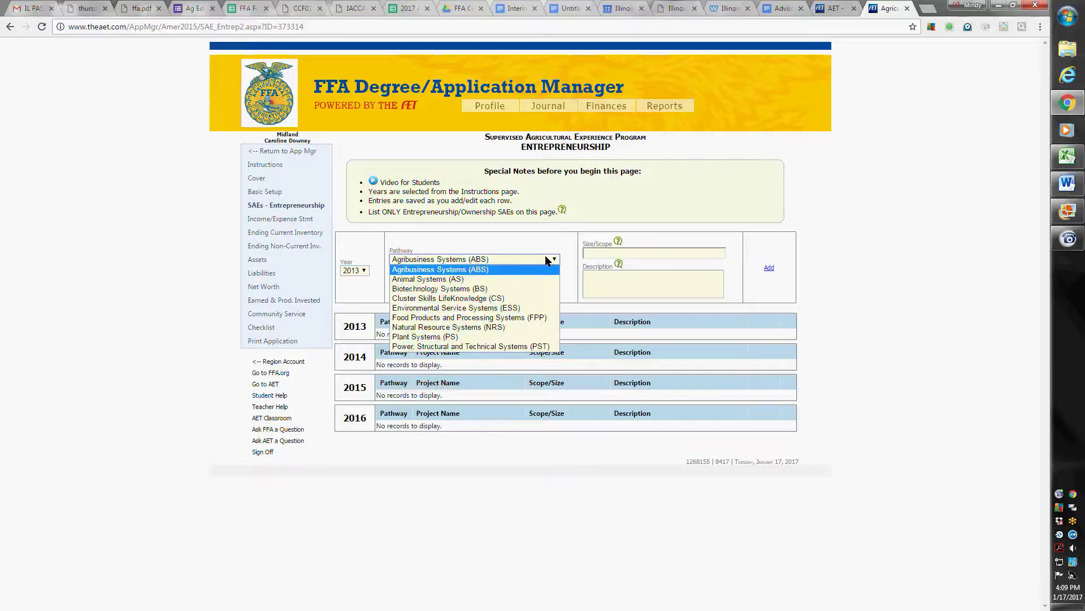
click(452, 279)
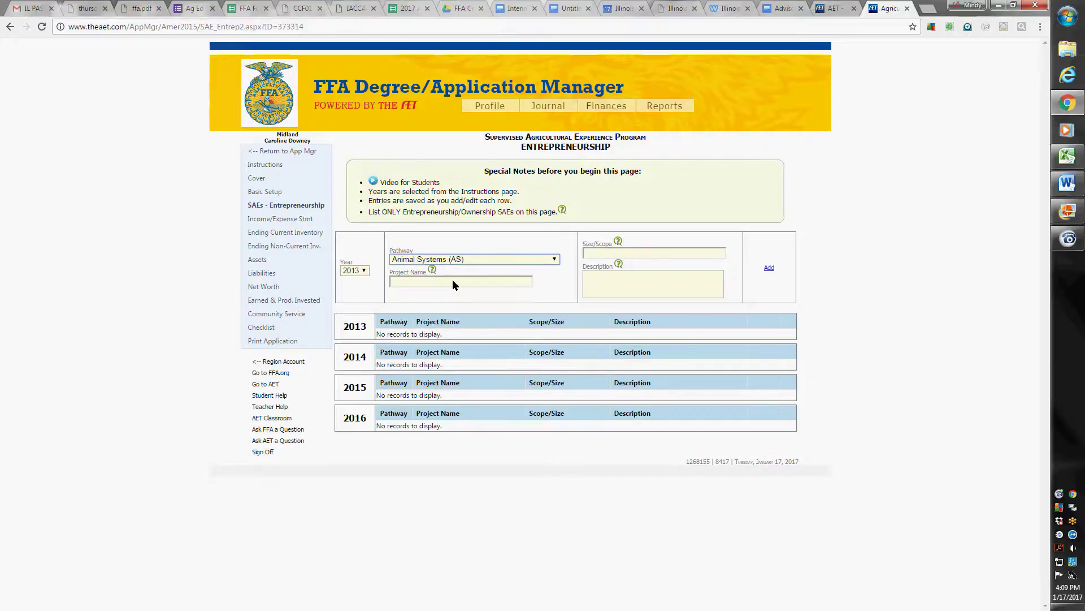
- Add the entry as "Beef Cattle" plus the family farm's name, with size "2 cows, 1 heifer, 1 bull" and description "Angus and Hereford"
click(442, 280)
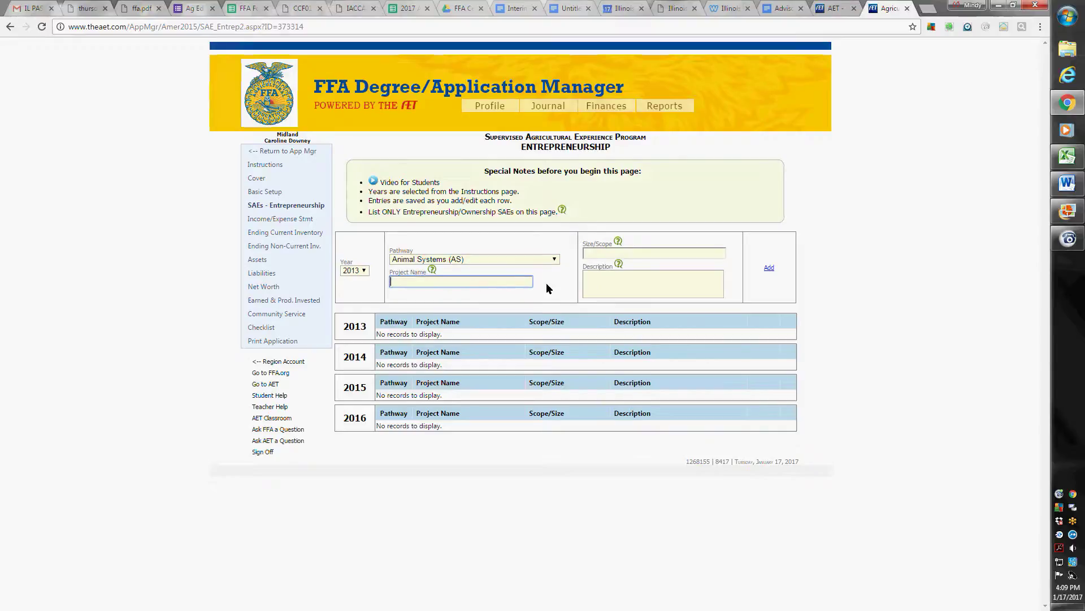
text(Beef Cattle - Downey Farms)
click(596, 255)
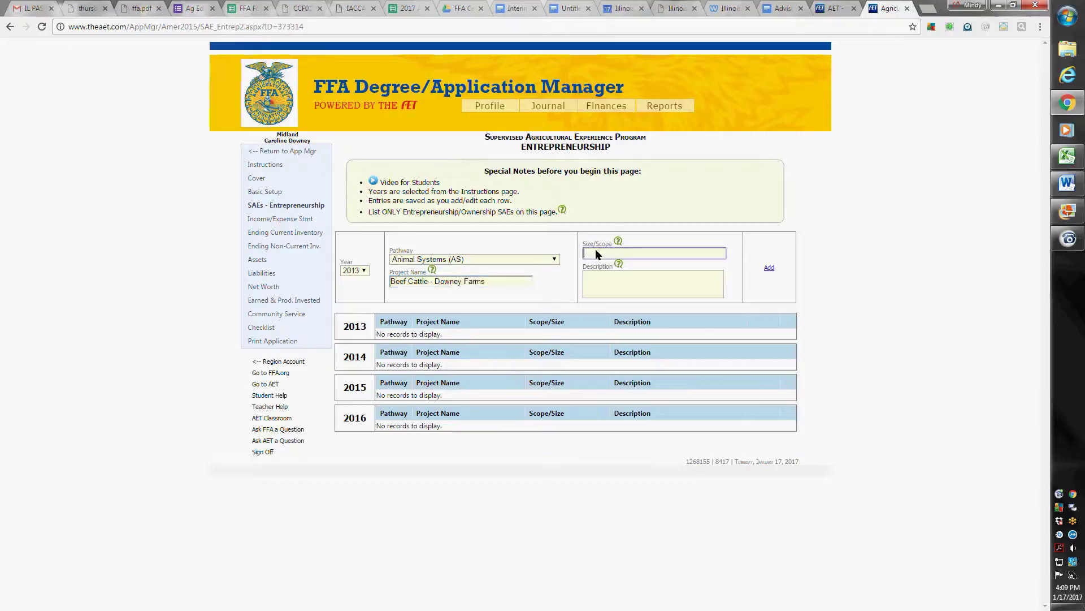
text(2 cows, 1 heifer, 1 bull)
click(609, 275)
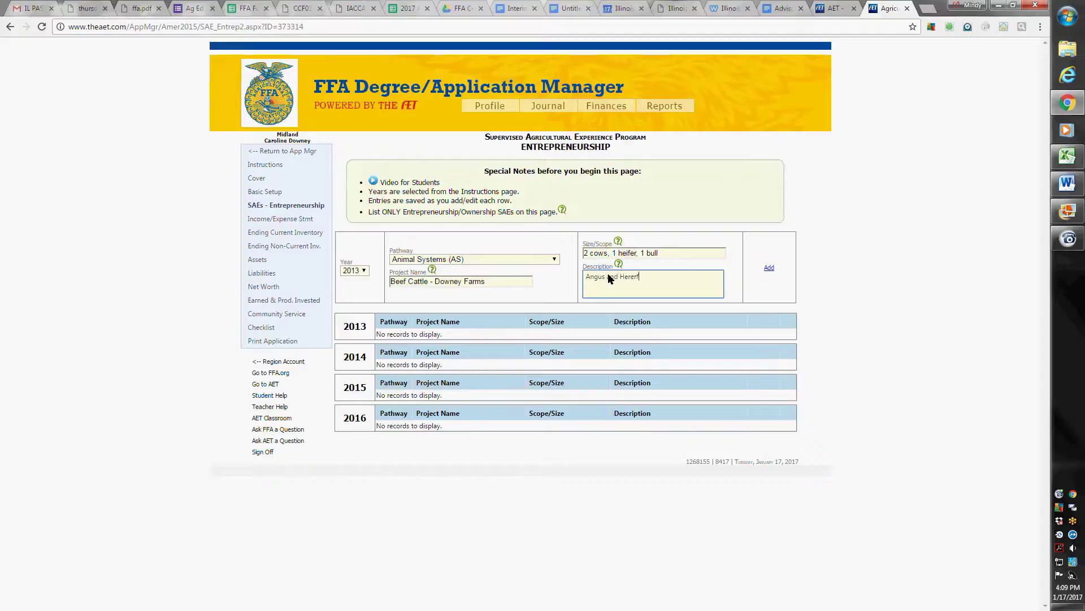
text(or d)
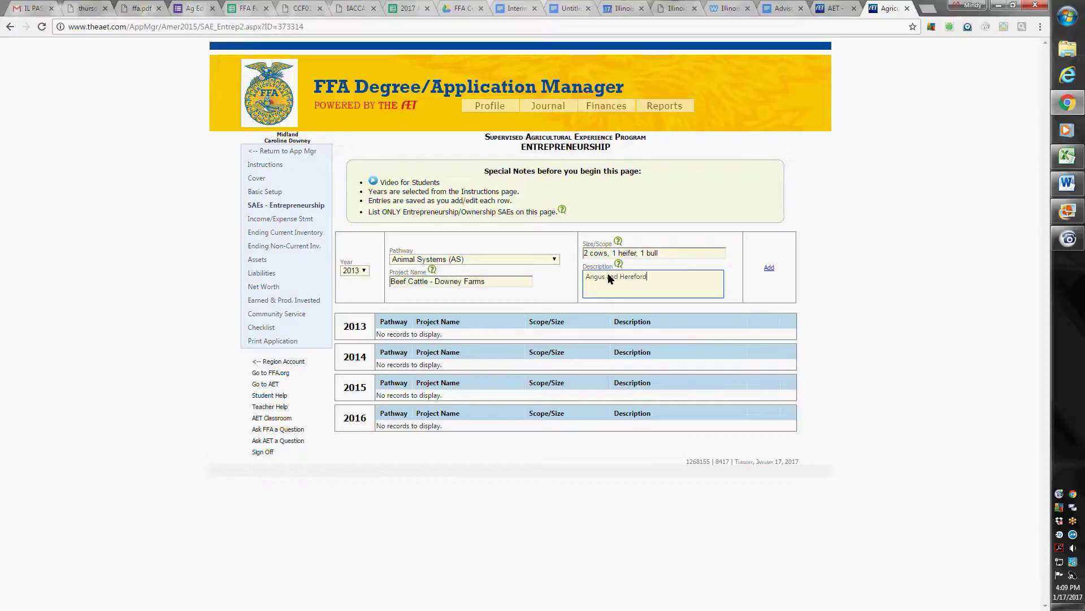
click(768, 269)
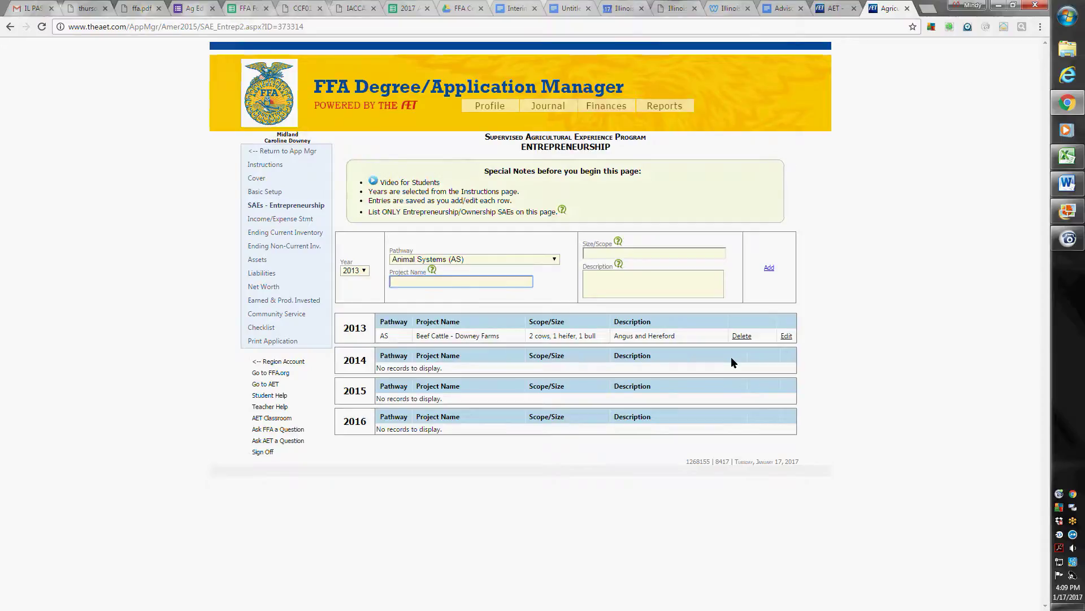
- Edit the 2013 beef cattle entry's description to read "Angus" and save it
click(786, 336)
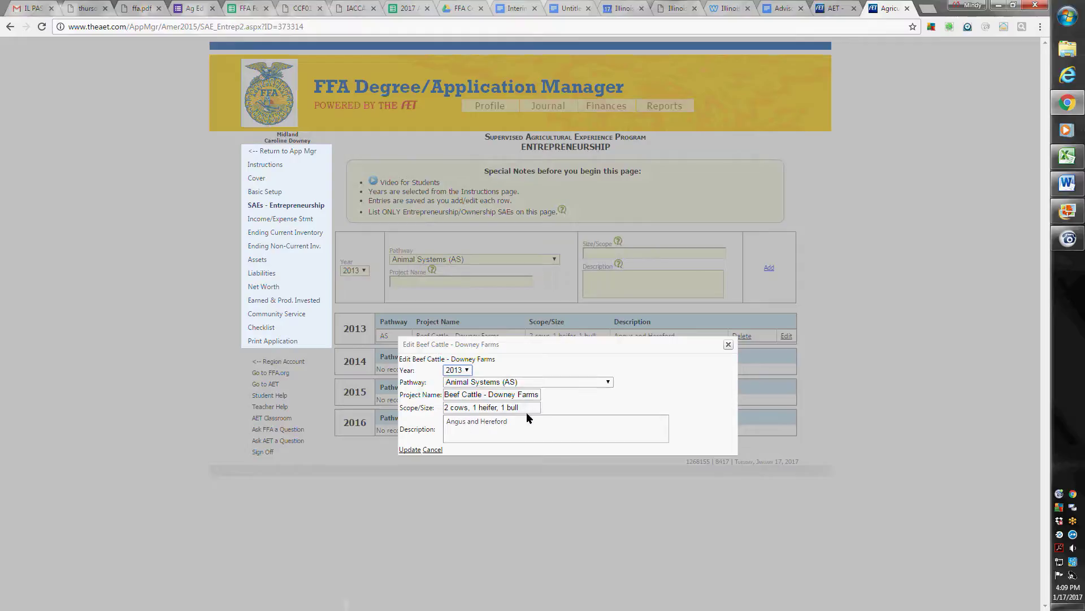
drag(512, 424, 486, 425)
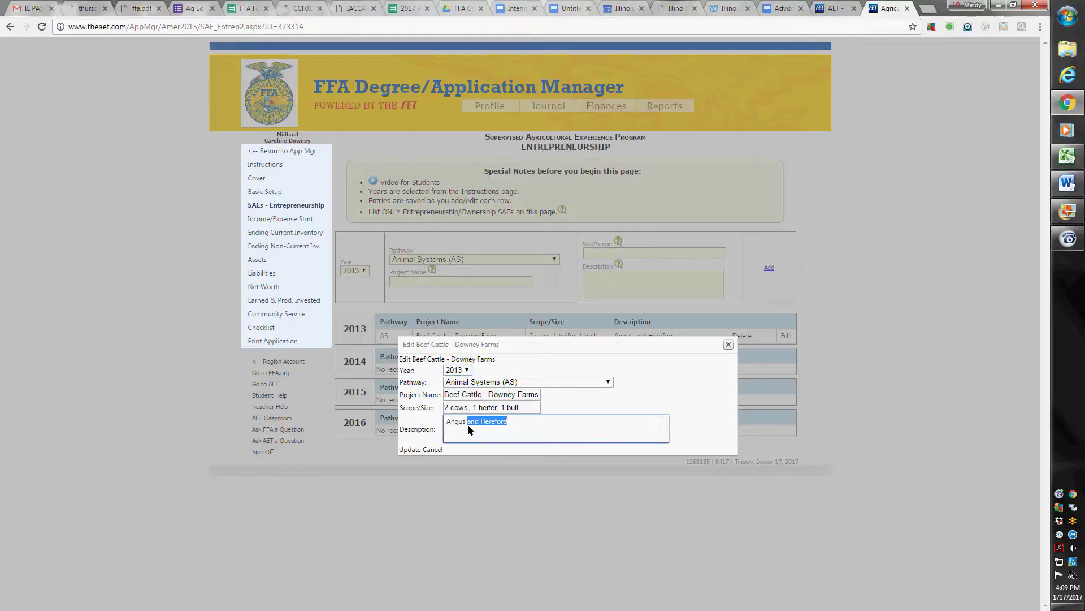
key(BackSpace)
drag(528, 407, 472, 412)
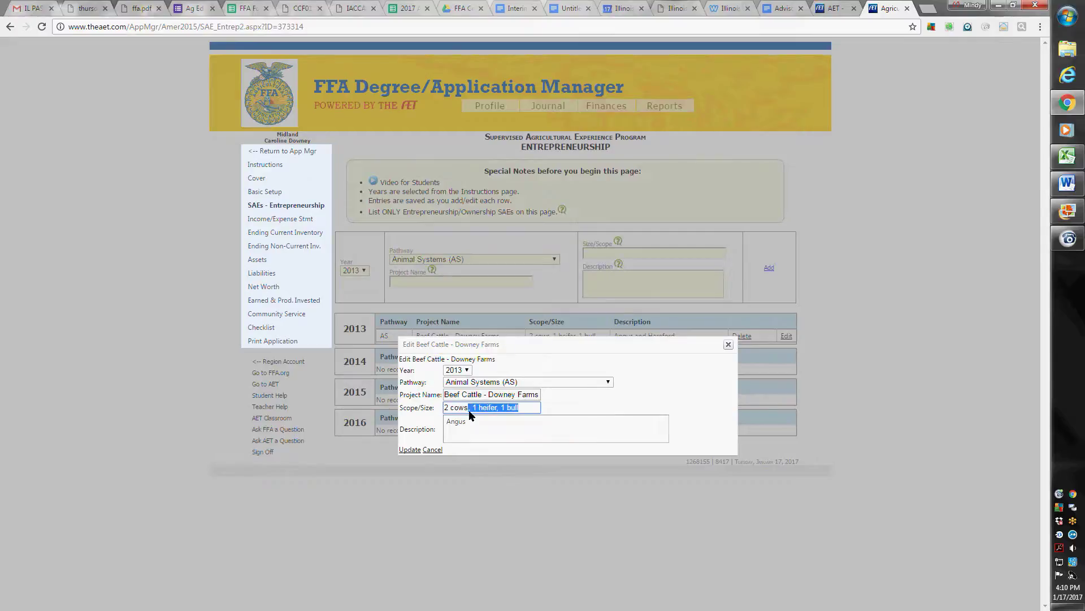
key(Return)
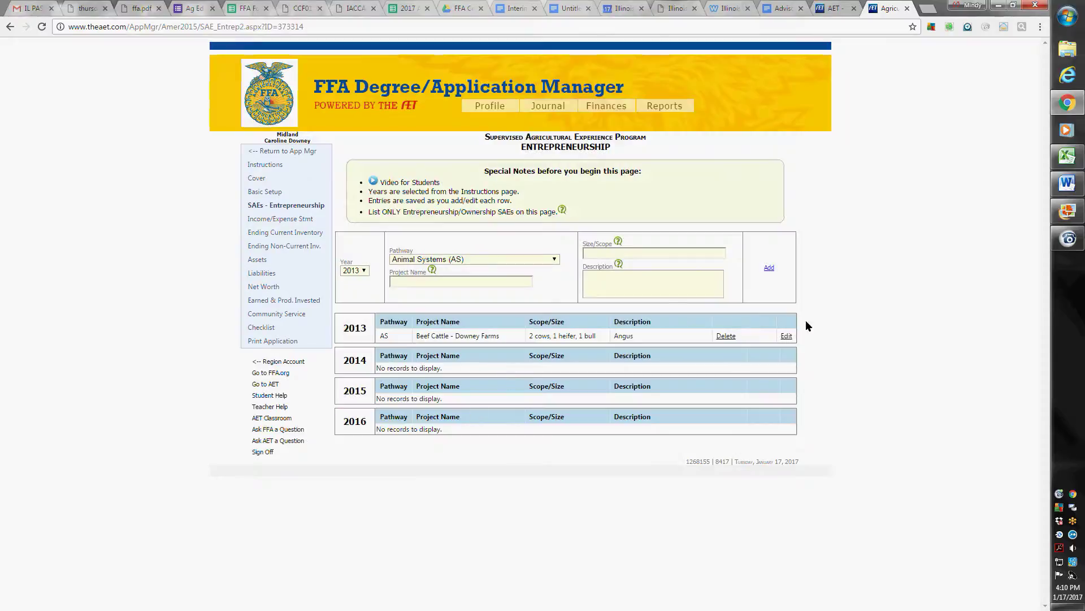
- Reduce the 2013 beef cattle entry's scope/size to "2 cows" and update the record
click(786, 335)
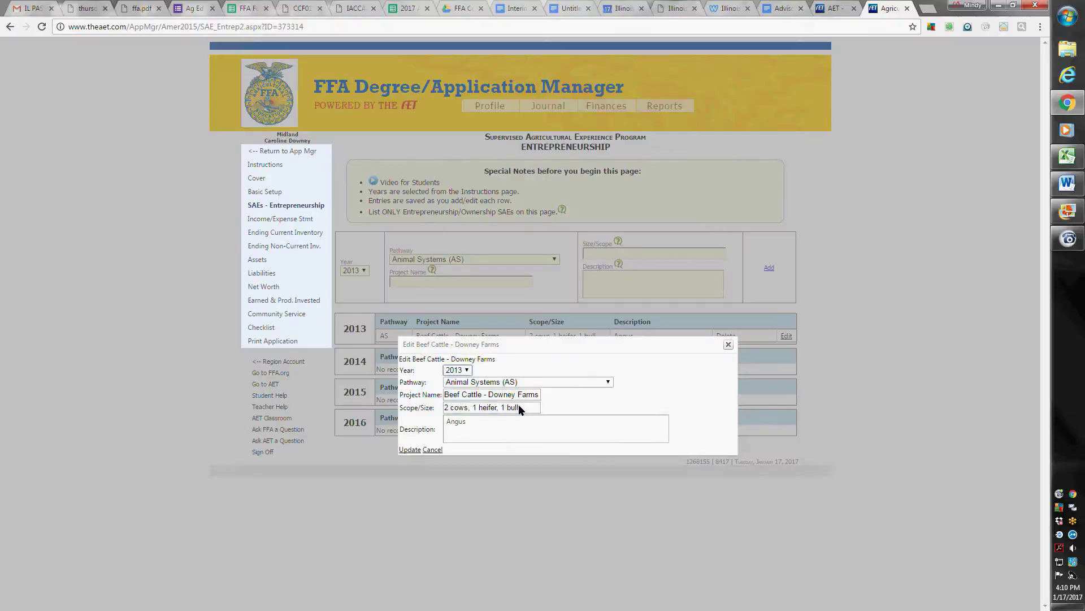
click(520, 406)
key(BackSpace)
key(BackSpace)
key(BackSpace)
key(BackSpace)
key(BackSpace)
key(BackSpace)
key(BackSpace)
key(BackSpace)
key(BackSpace)
key(BackSpace)
key(BackSpace)
key(BackSpace)
key(BackSpace)
key(BackSpace)
key(BackSpace)
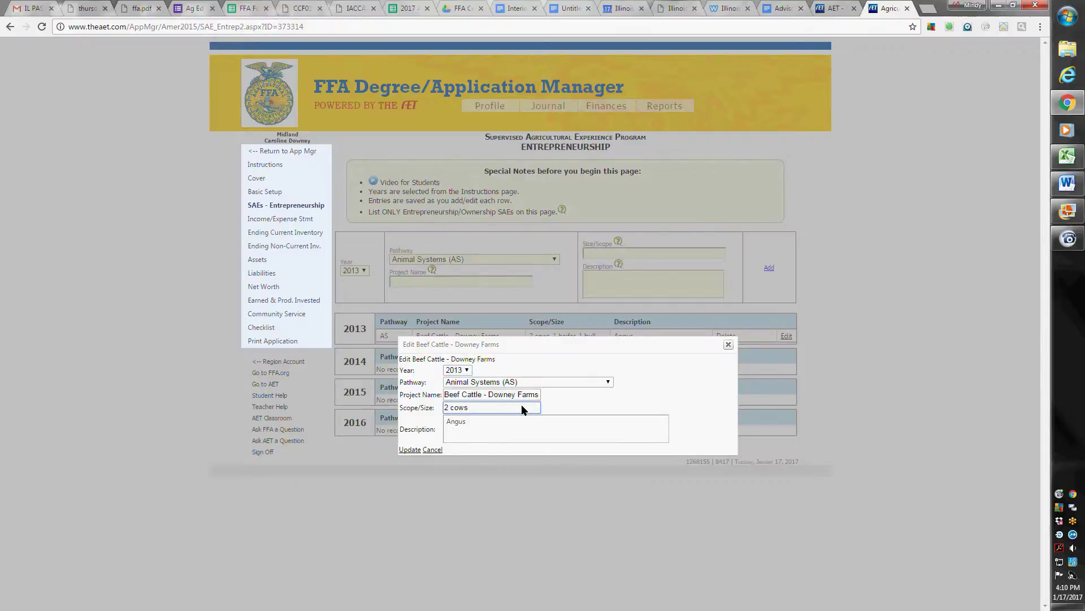
click(409, 449)
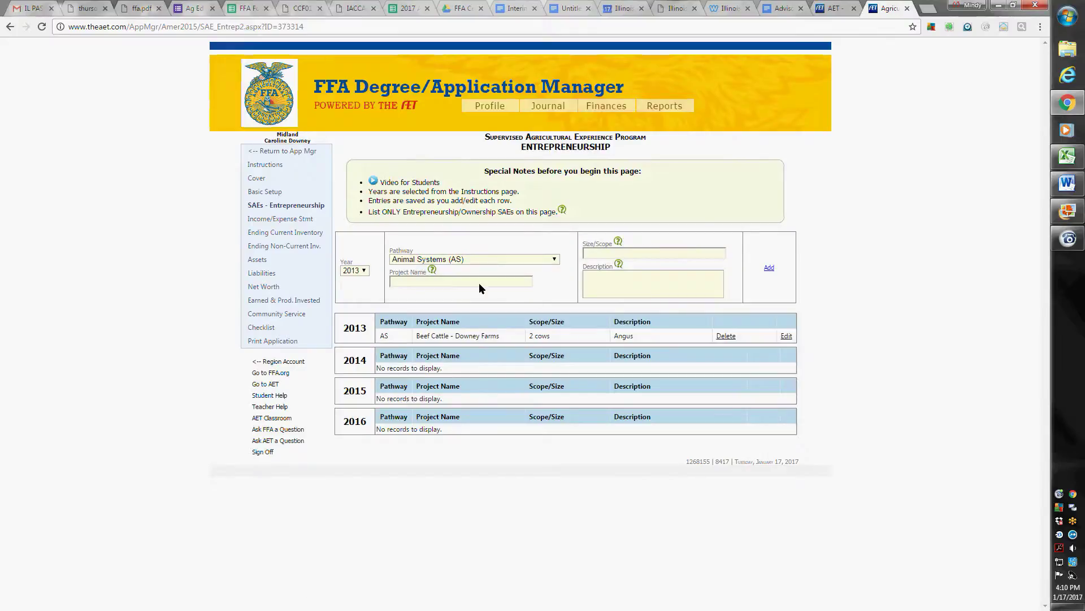
- Add a second 2013 Animal Systems entry named "Beef Cattle" with size "1 heifer" and description "Hereford"
click(552, 259)
click(430, 280)
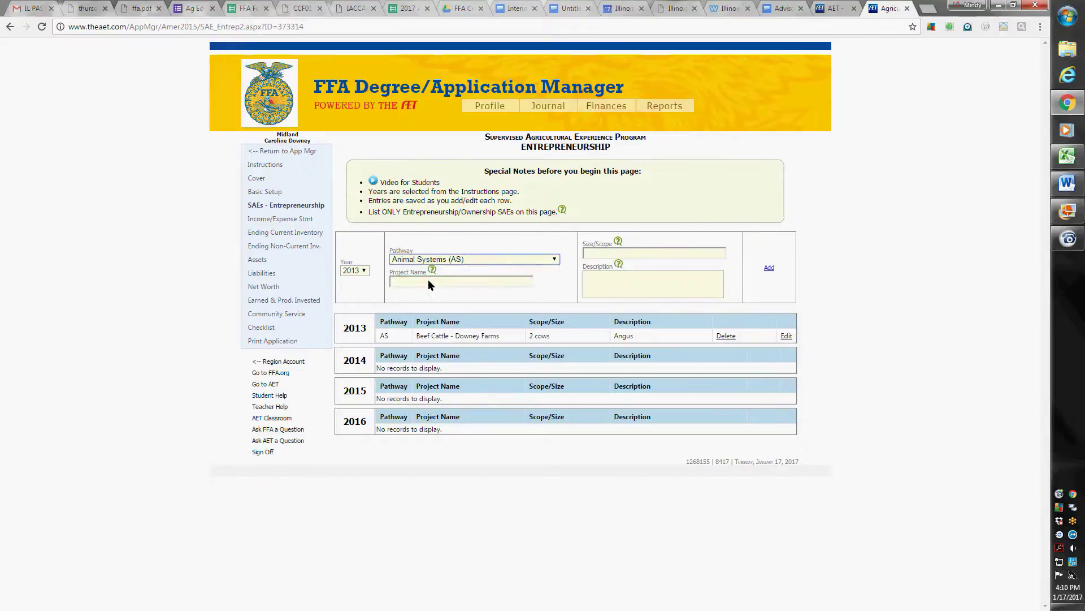
click(407, 281)
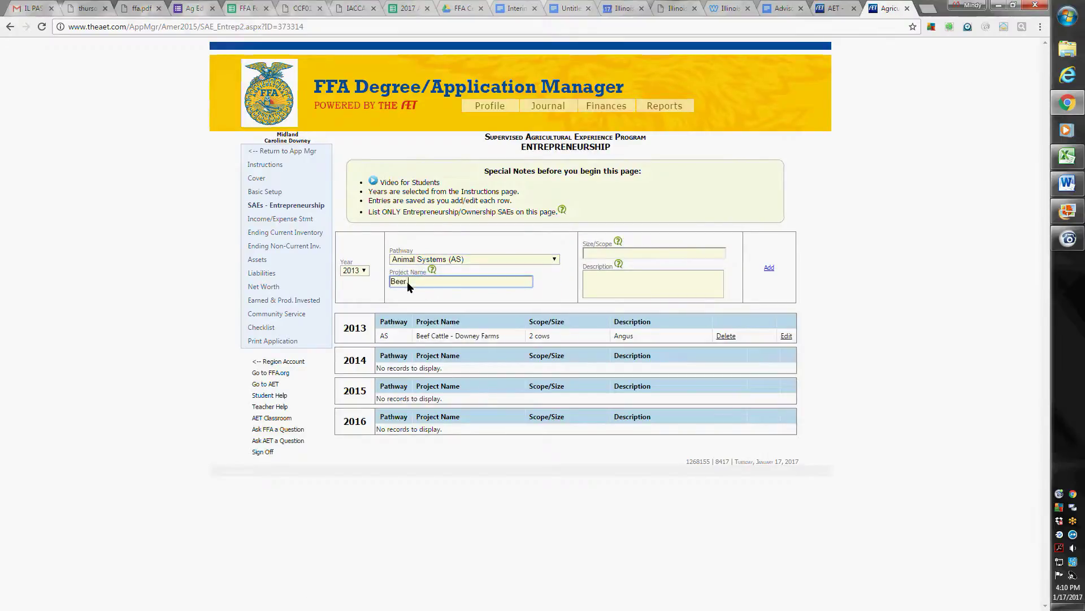
text(Beef Cattle)
click(605, 254)
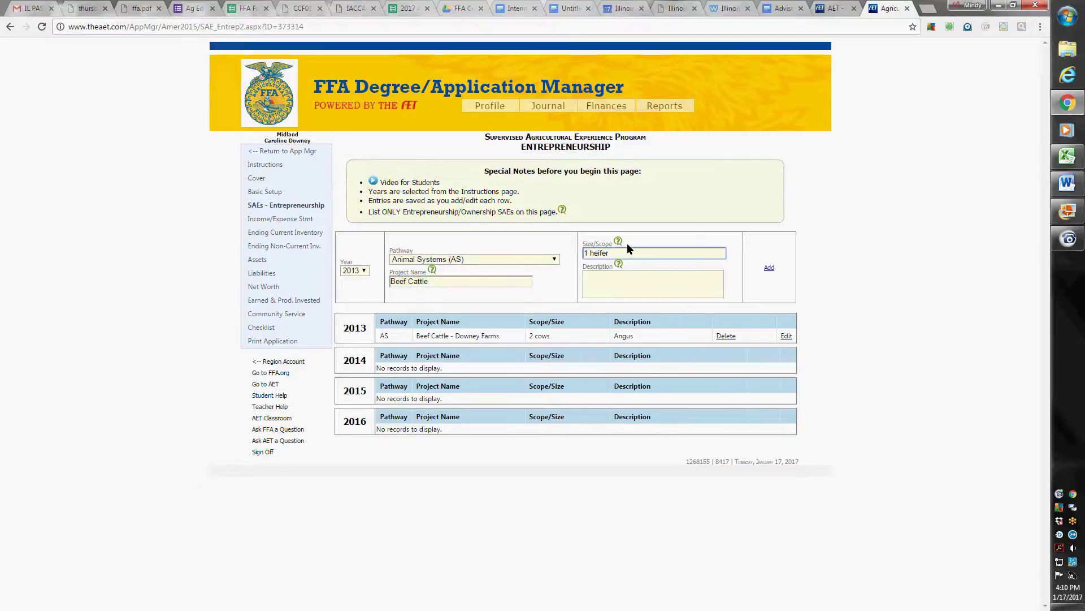
click(611, 285)
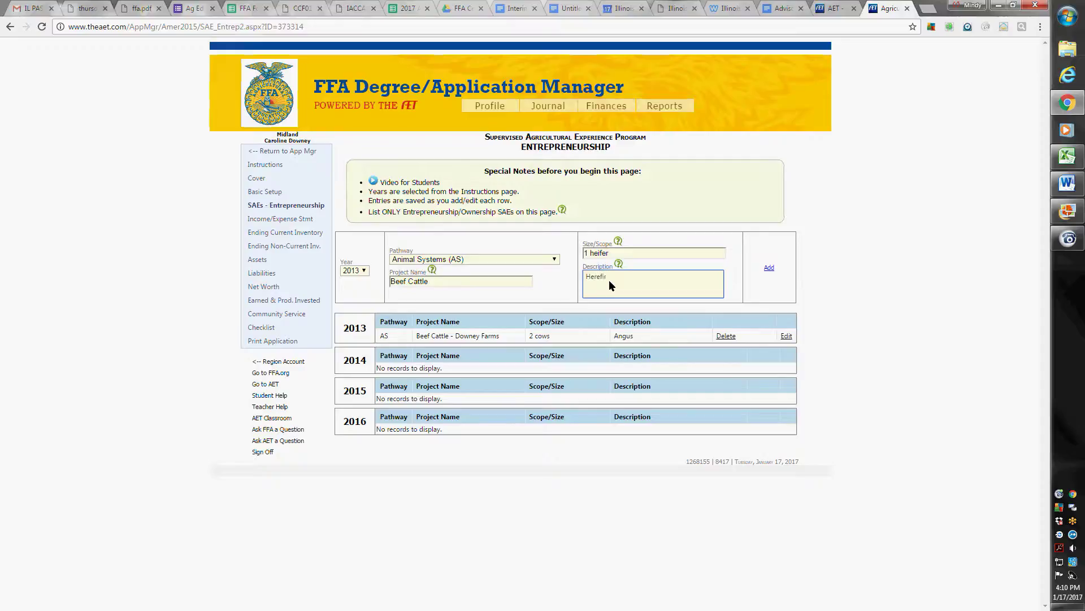
text(Hereford)
click(769, 269)
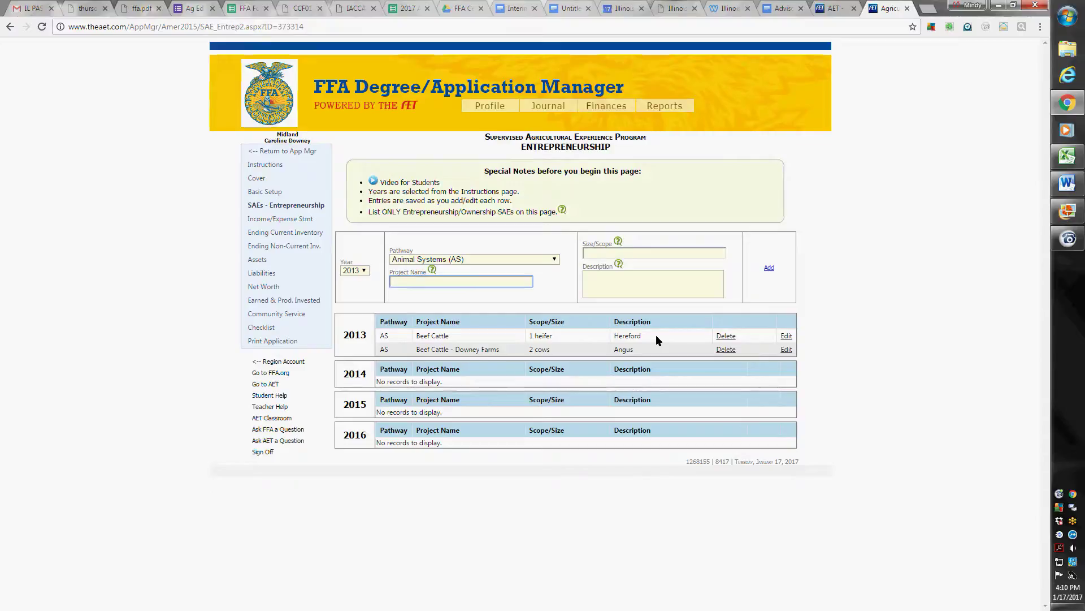
- Delete the 2013 beef cattle entry with size "2 cows" and description "Angus", accepting the deletion
click(725, 349)
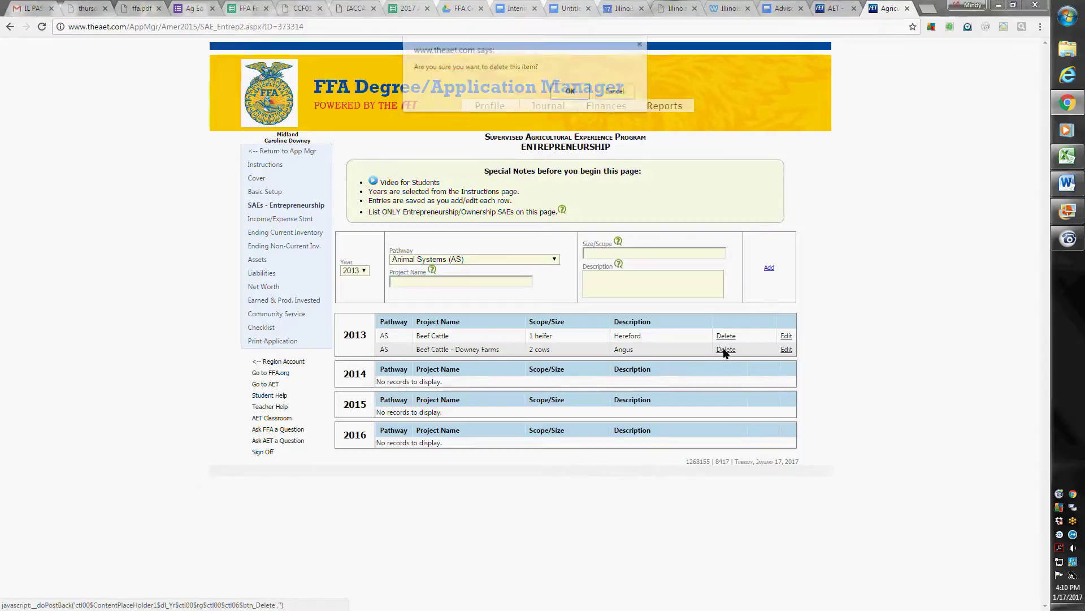
click(571, 92)
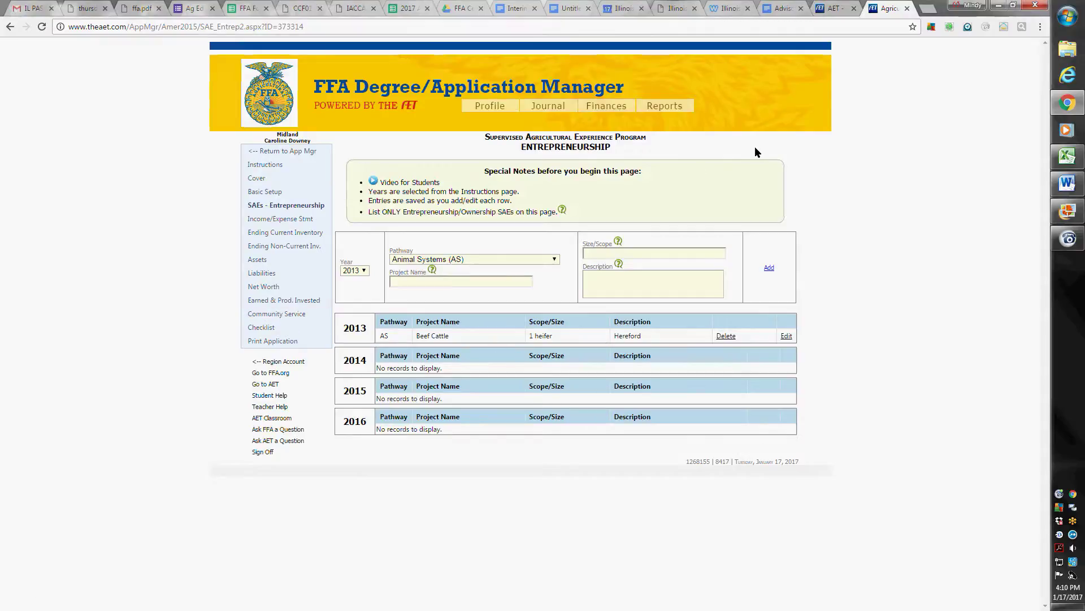
- Open the Income/Expense Statement and examine each year's revenues, expenses, non-current inventory and non-cash transfer review
click(282, 219)
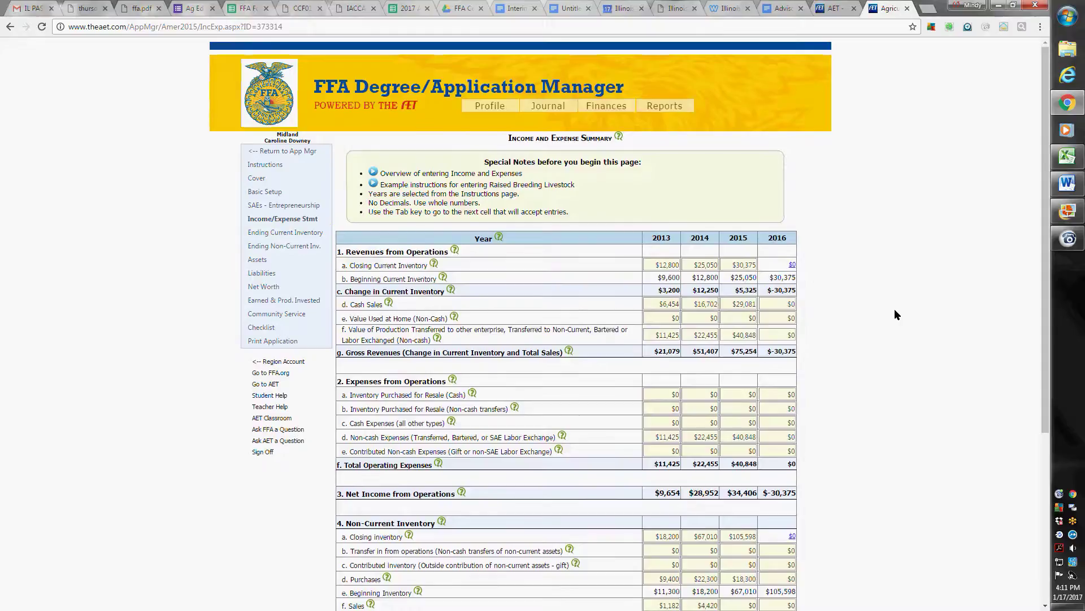
scroll(895, 314, down, 1)
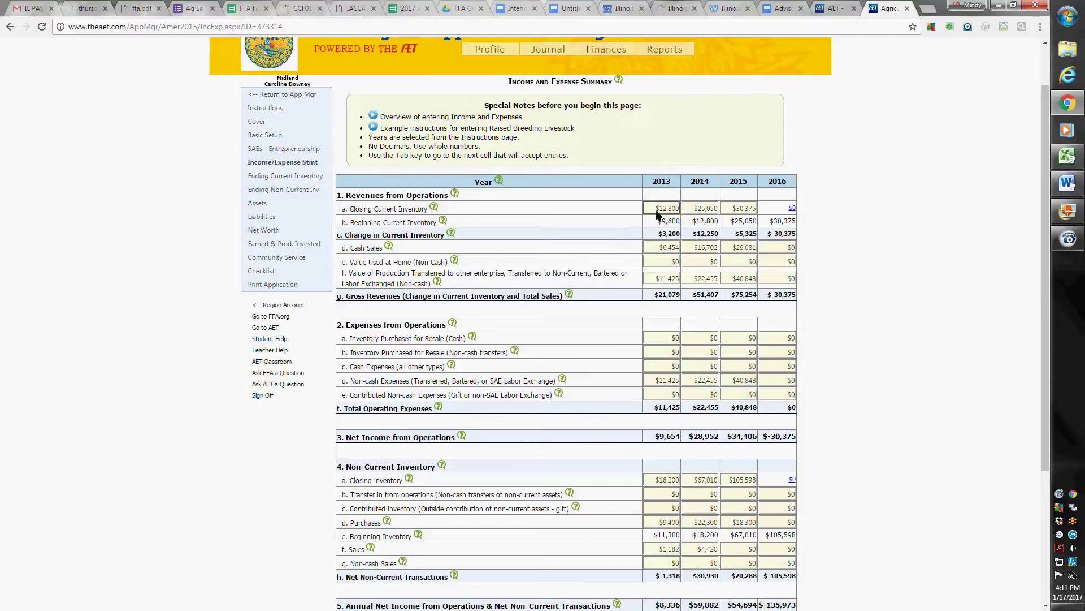
scroll(799, 211, down, 3)
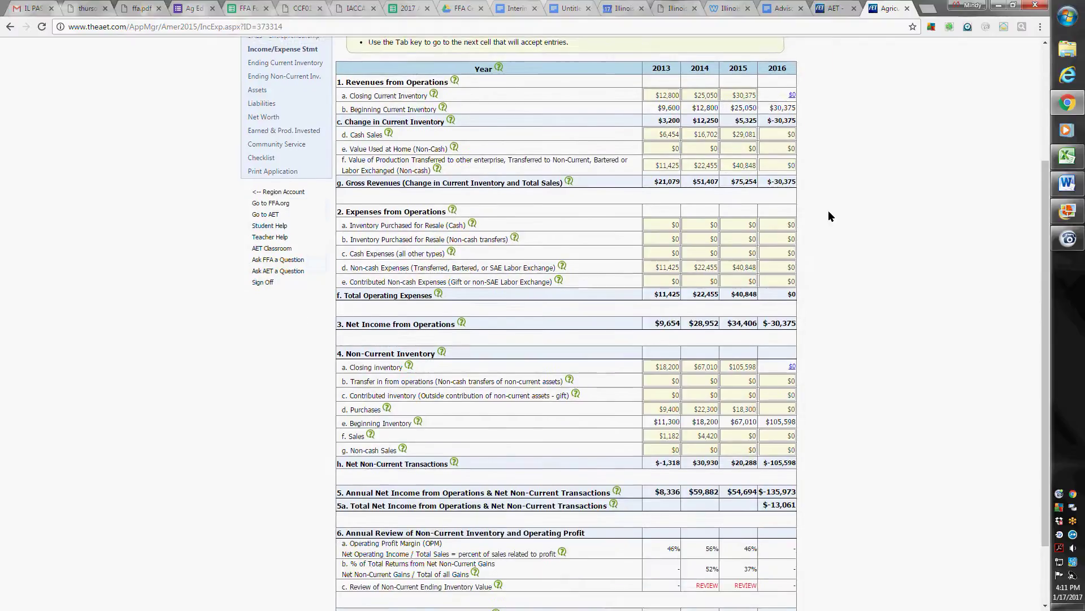
scroll(828, 211, up, 4)
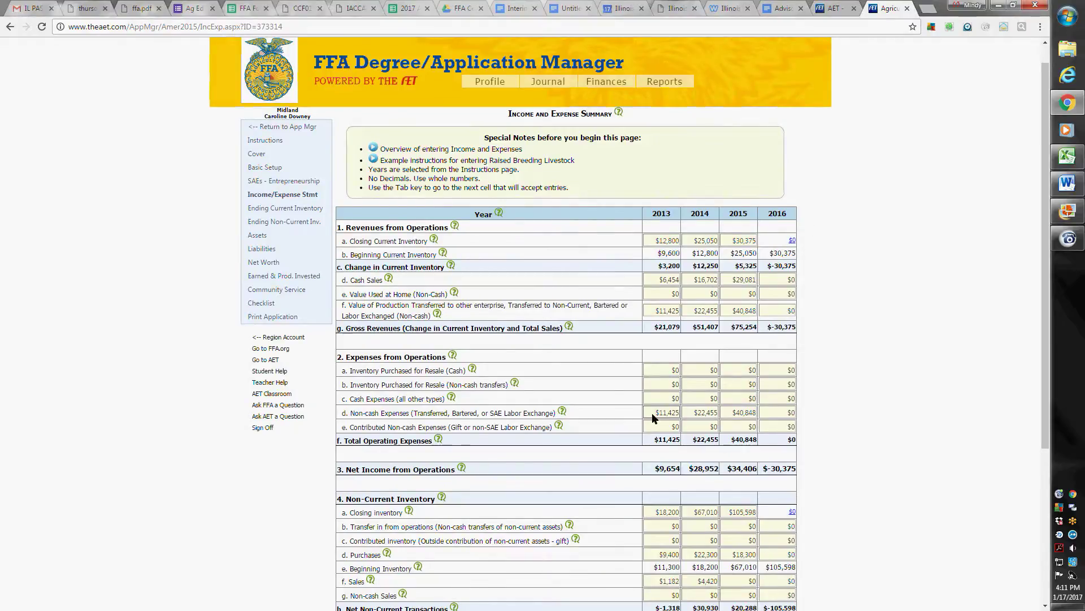
mouse_move(568, 409)
scroll(849, 394, down, 2)
scroll(849, 398, down, 2)
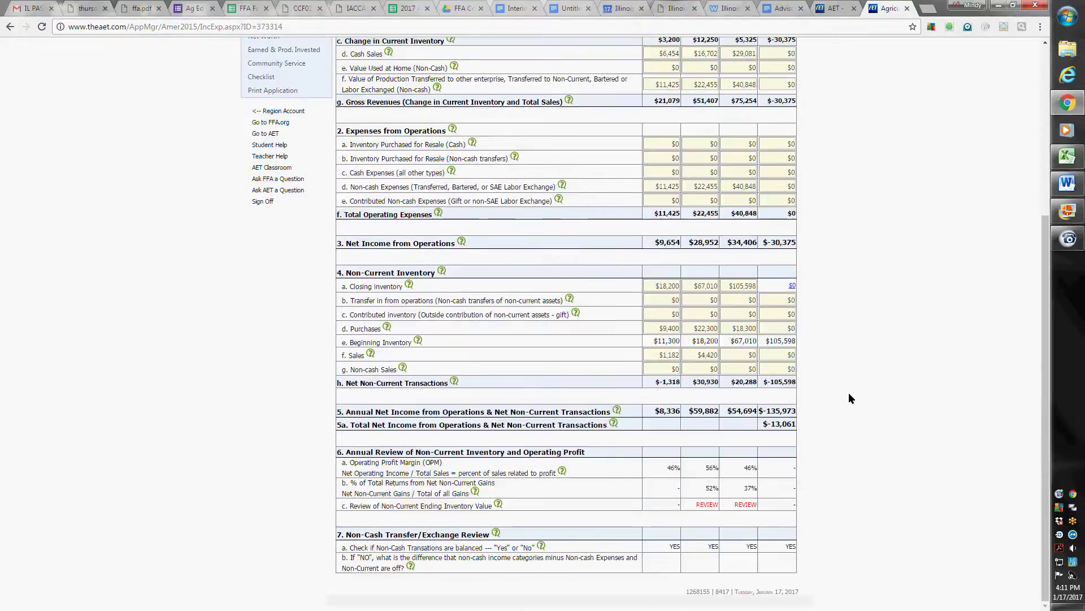
scroll(849, 398, up, 1)
scroll(849, 394, up, 3)
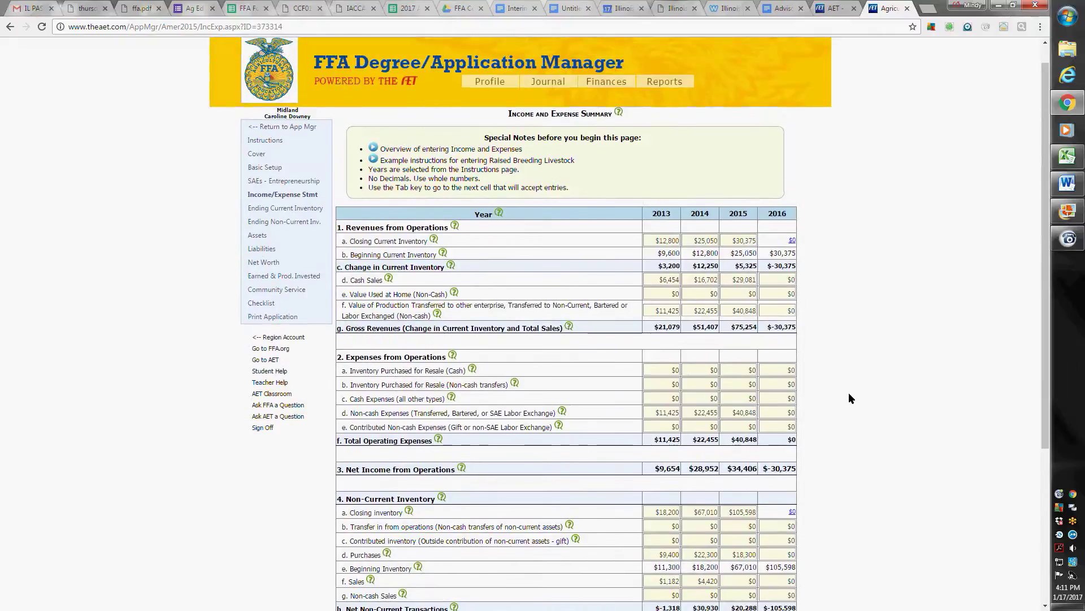
- Compare the 2013 value of production transferred under revenues with the transfer-in cells under Non-Current Inventory
scroll(477, 272, down, 1)
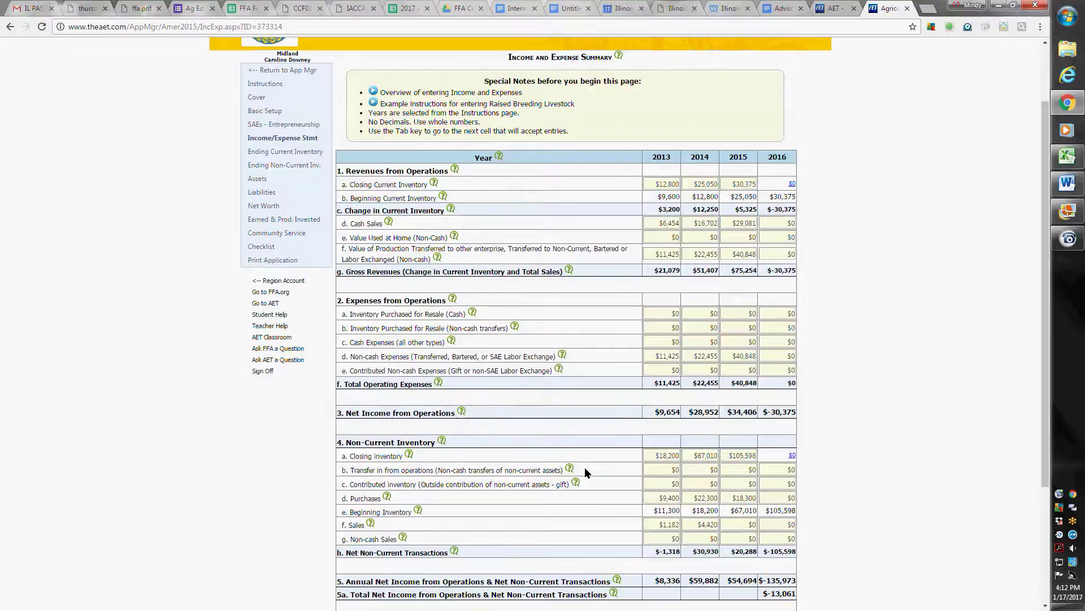
click(663, 255)
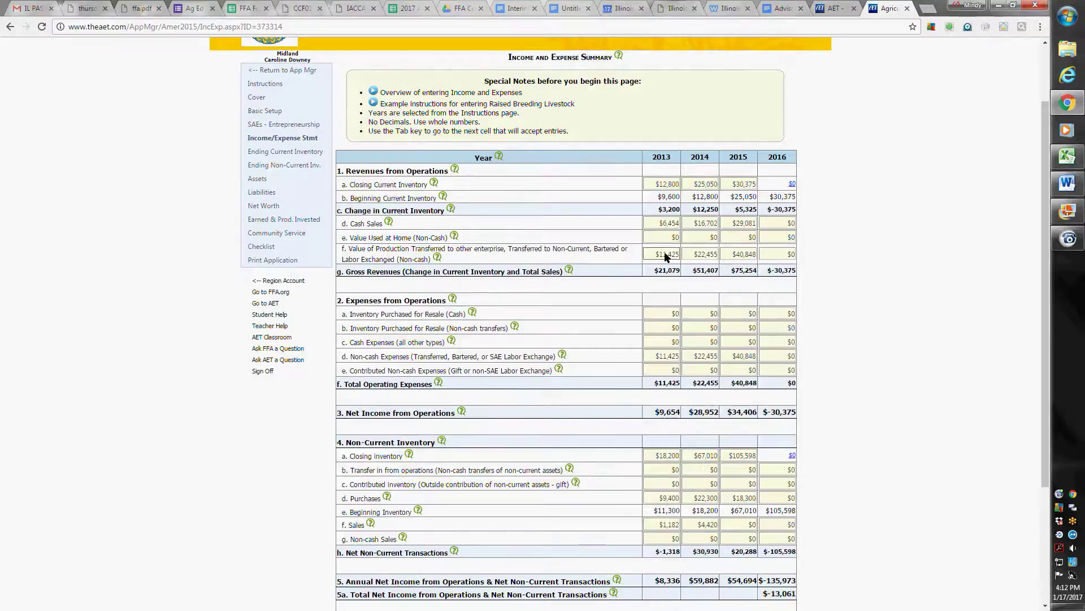
double_click(664, 255)
click(673, 475)
click(711, 468)
click(621, 248)
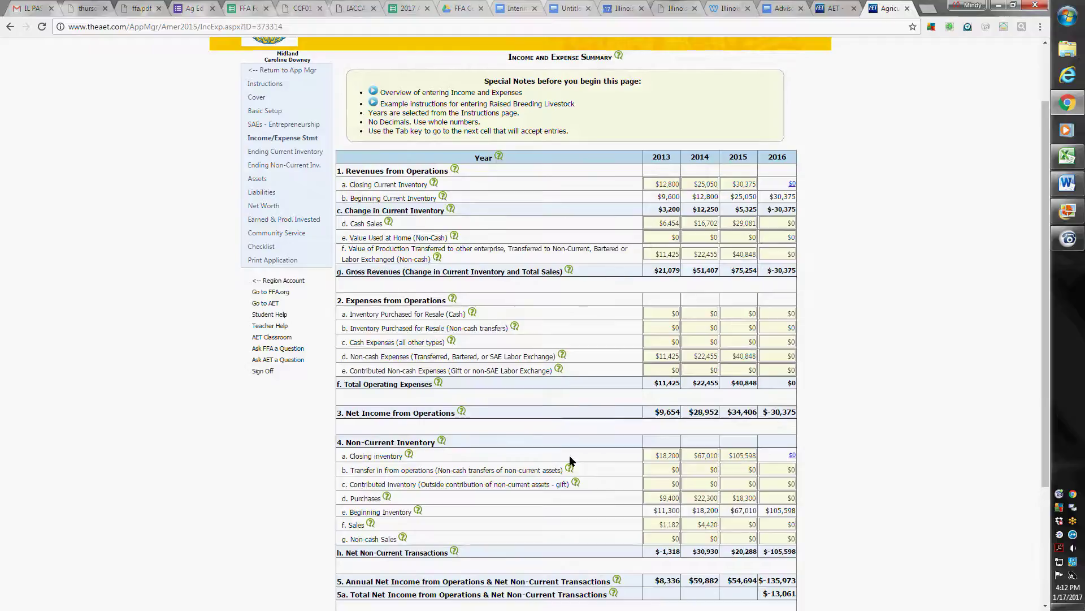
mouse_move(570, 469)
scroll(855, 263, down, 1)
scroll(855, 263, up, 3)
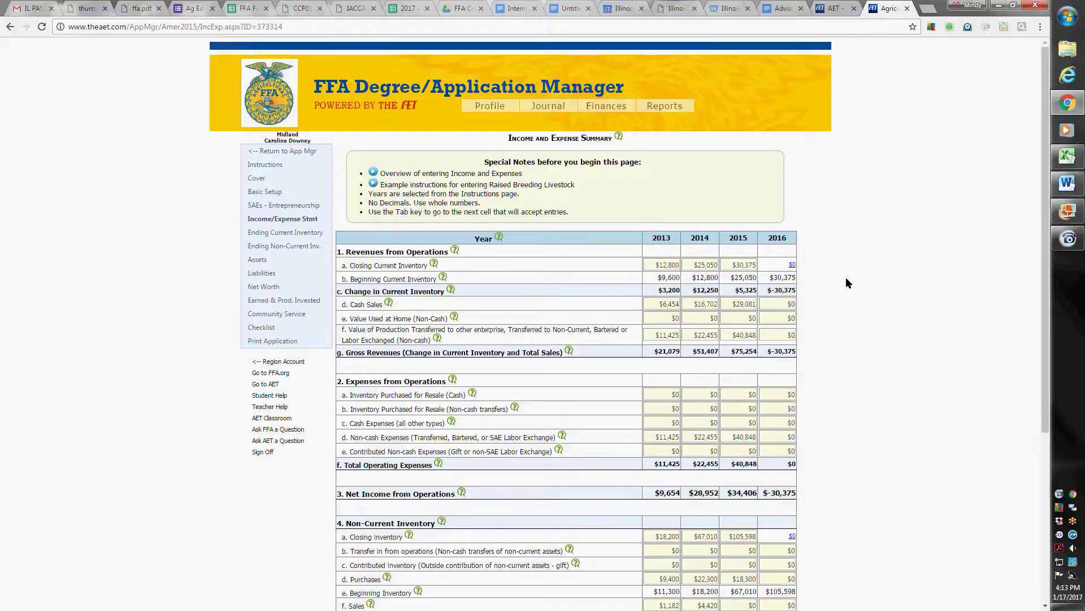
scroll(845, 277, down, 5)
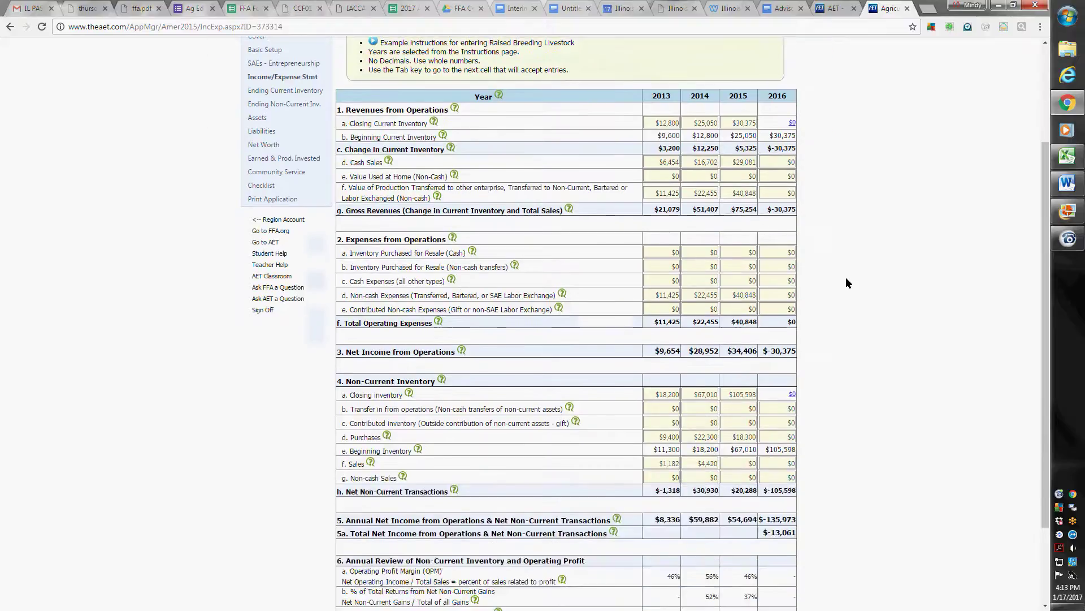
scroll(846, 277, up, 5)
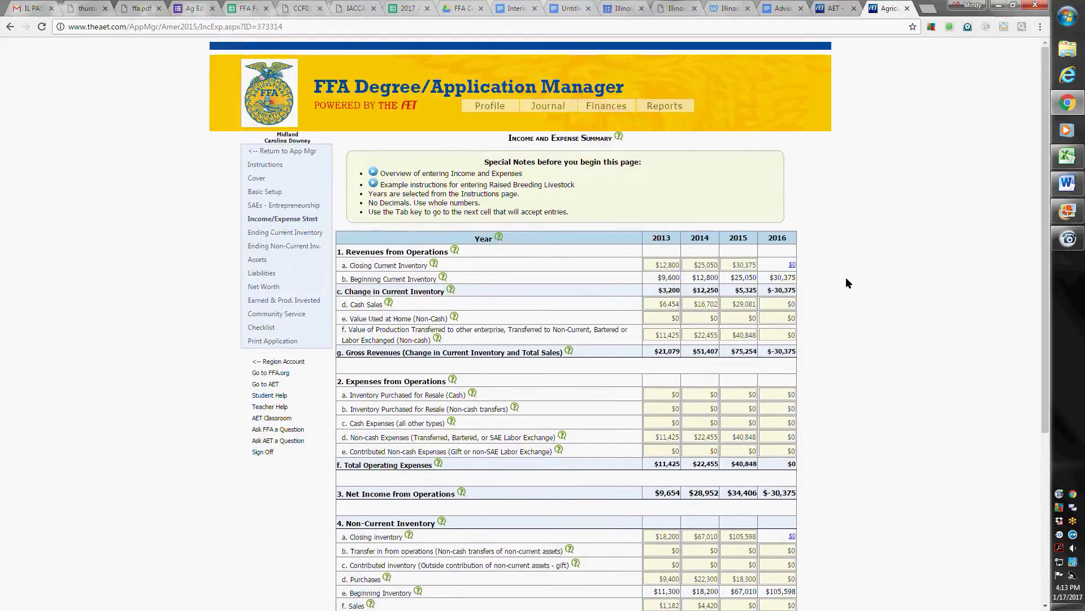
- On the Ending Current Inventory page, add a section B entry named "Seed" with quantity 100 and ending total value 100
click(289, 232)
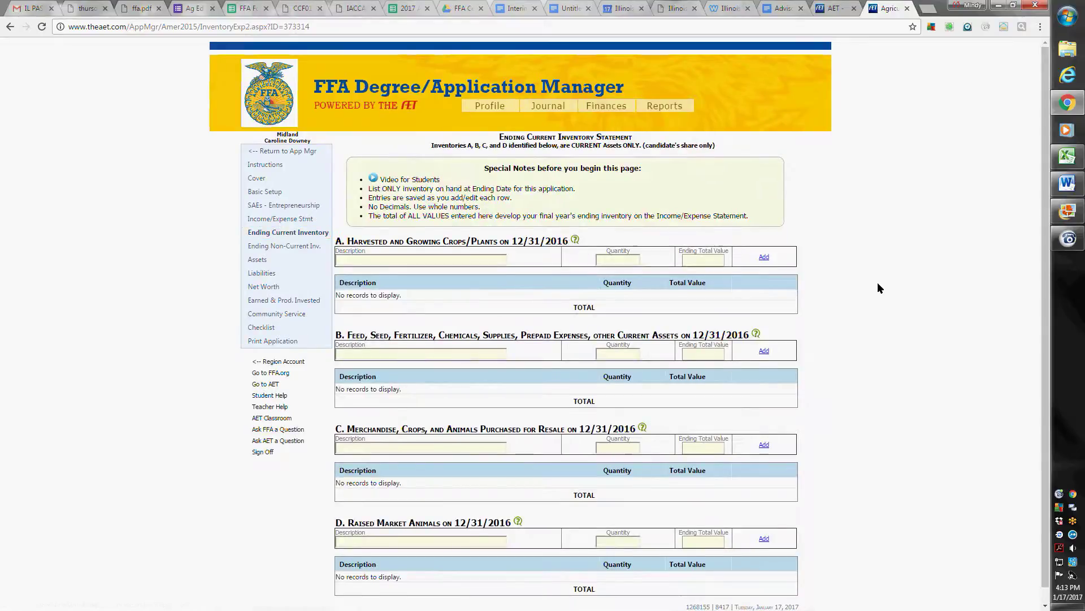
scroll(877, 282, down, 1)
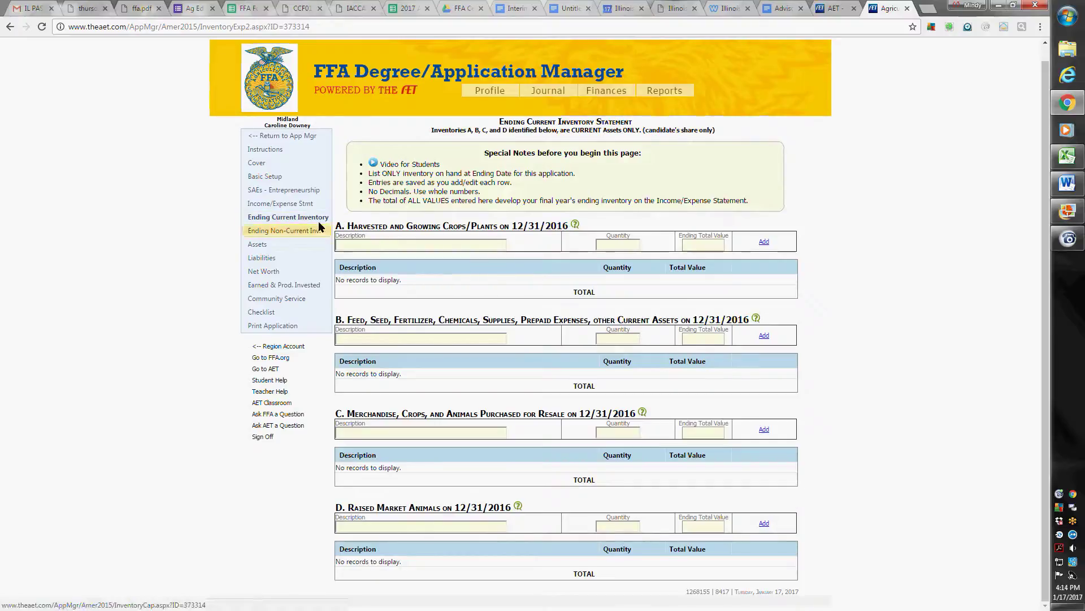
click(356, 339)
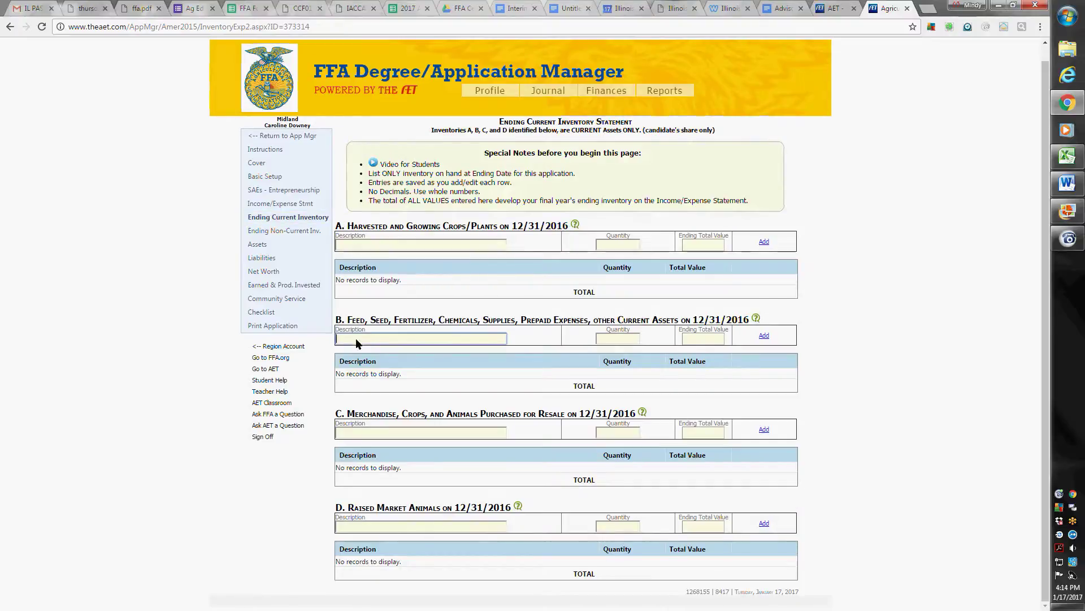
text(Seed)
key(Tab)
text(100)
key(Tab)
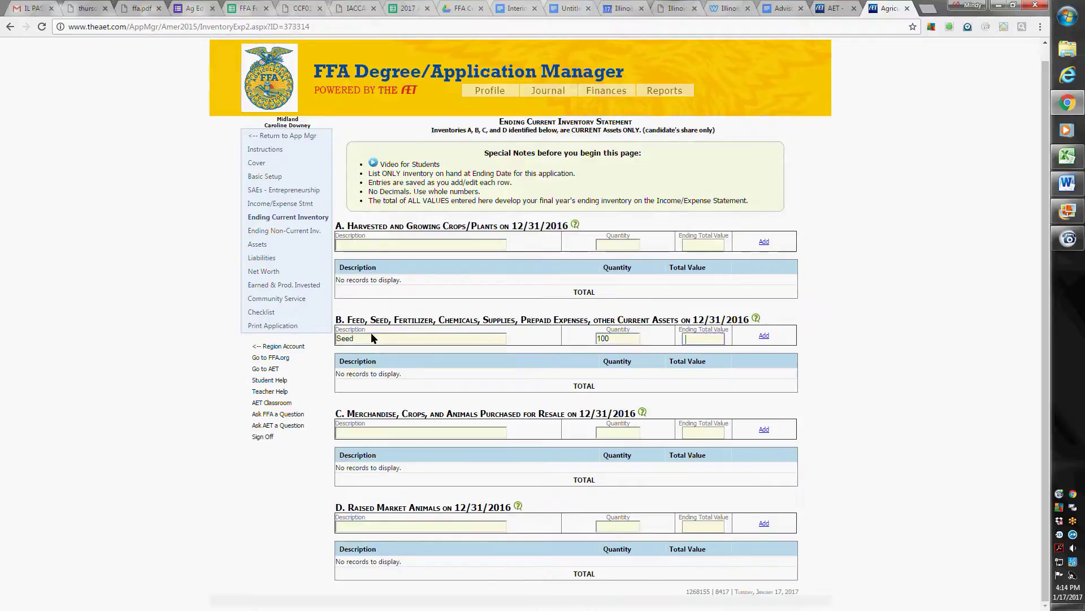
text(100)
click(768, 336)
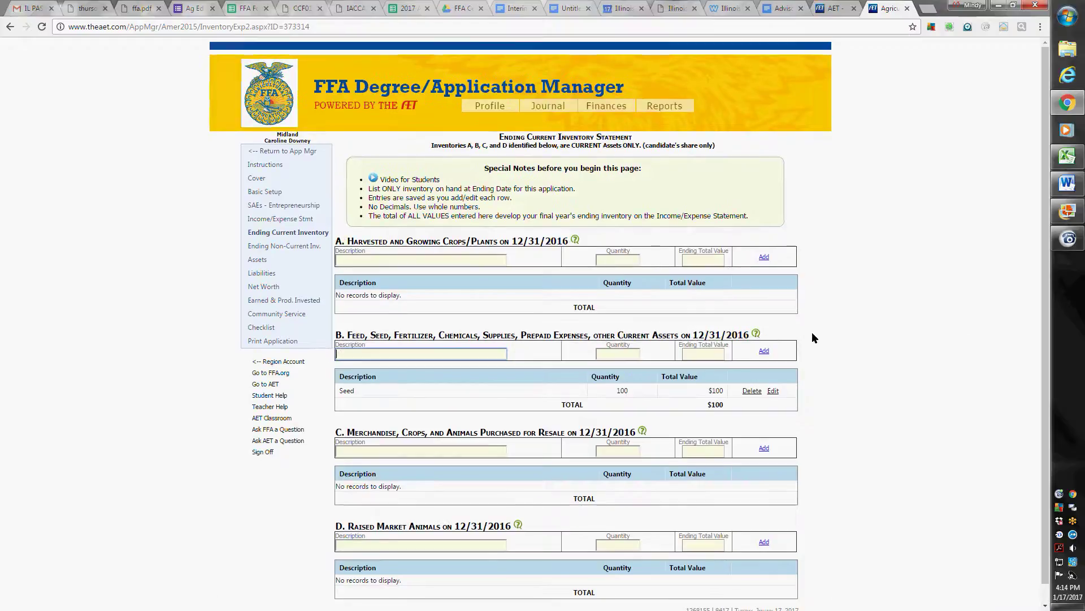
- Delete the Seed entry from section B of the ending current inventory, accepting the deletion
click(752, 391)
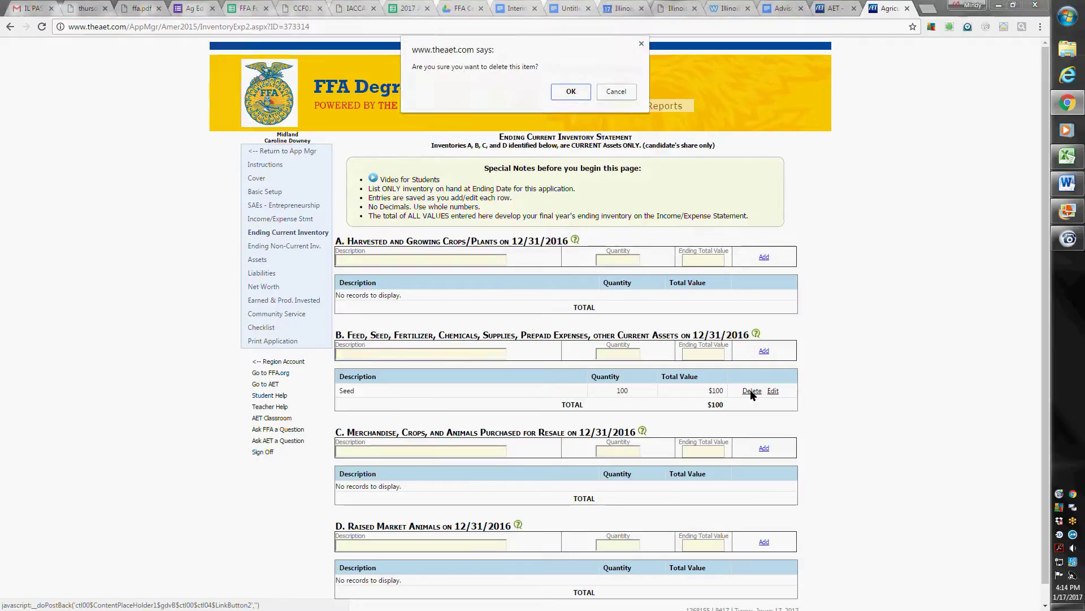
click(572, 93)
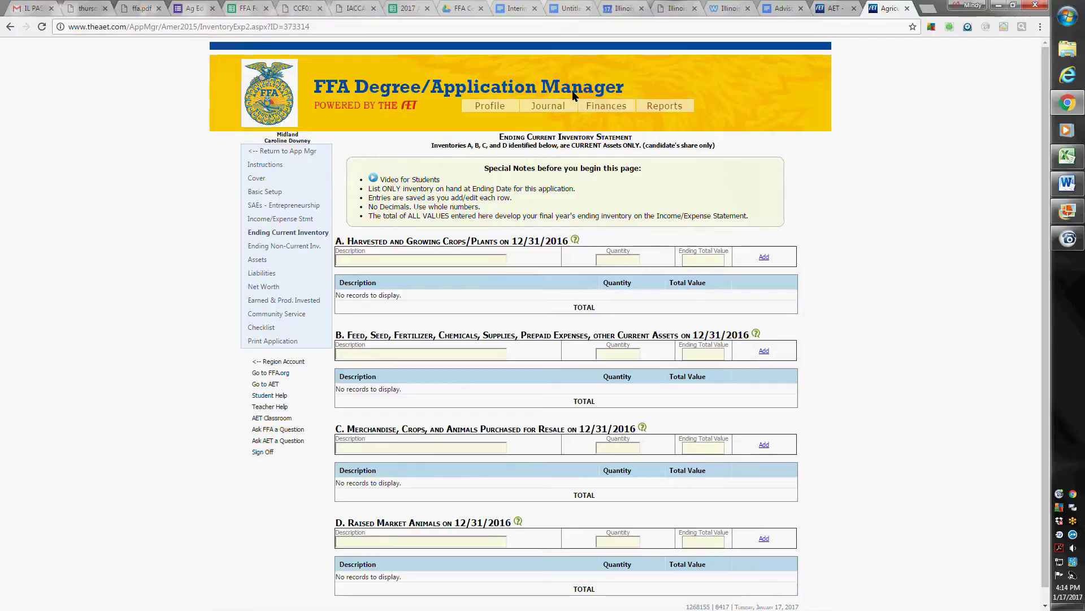
- Examine sections E through I of the Ending Non-Current Inventory page and compare them with the Ending Current Inventory page
click(302, 248)
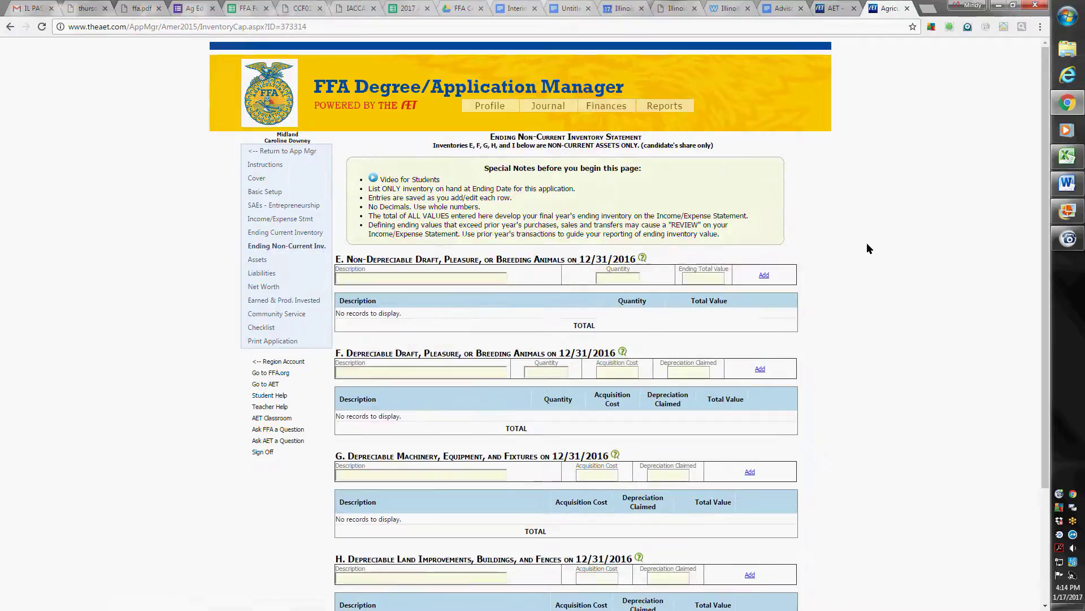
scroll(867, 246, down, 1)
scroll(867, 246, down, 1)
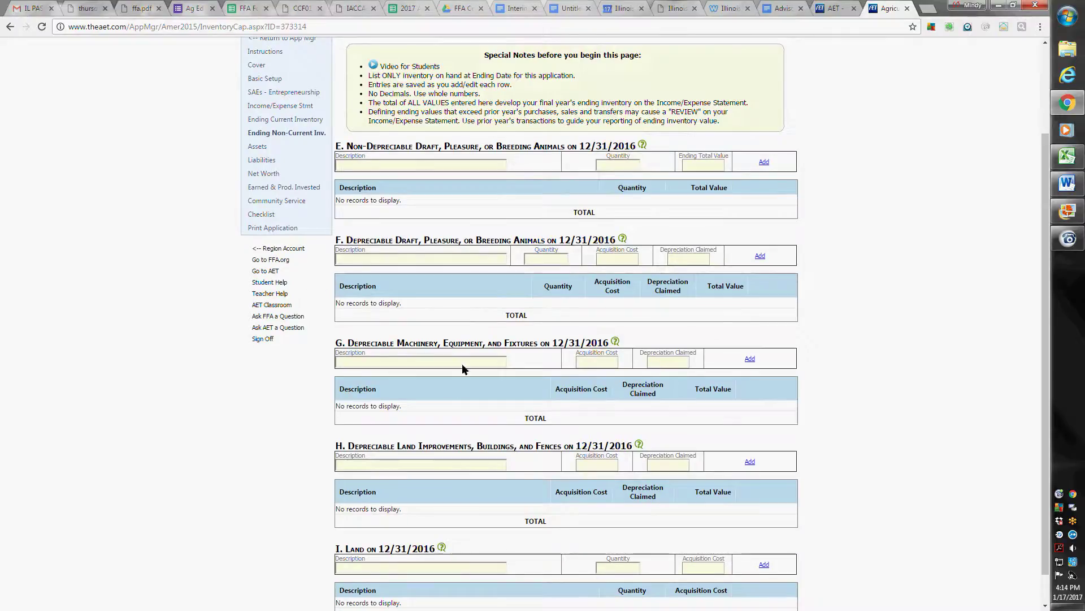
scroll(524, 374, down, 1)
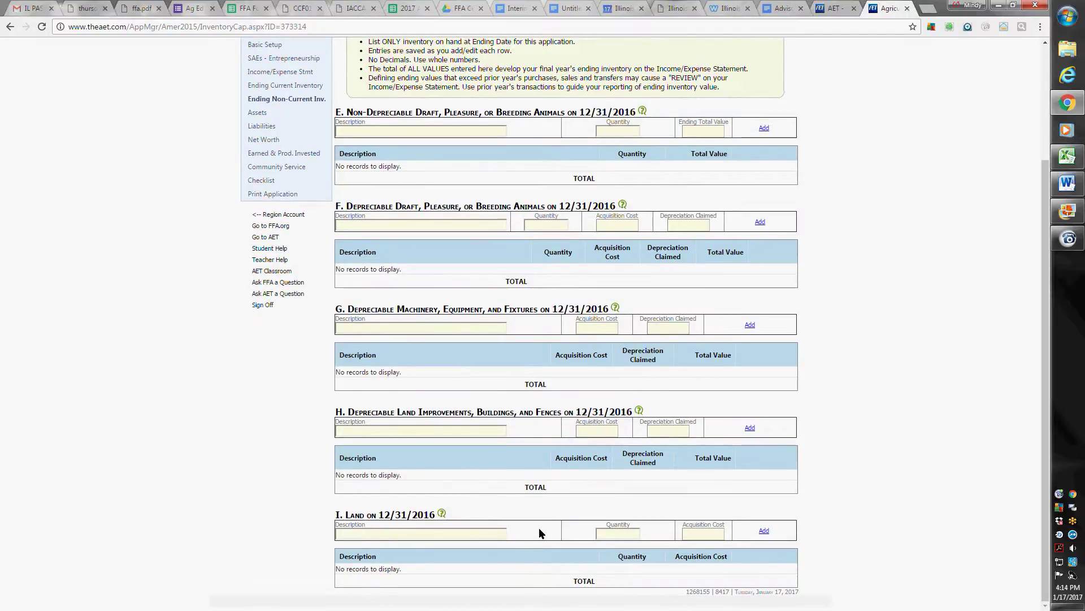
scroll(538, 527, up, 1)
scroll(538, 533, up, 4)
scroll(538, 531, down, 4)
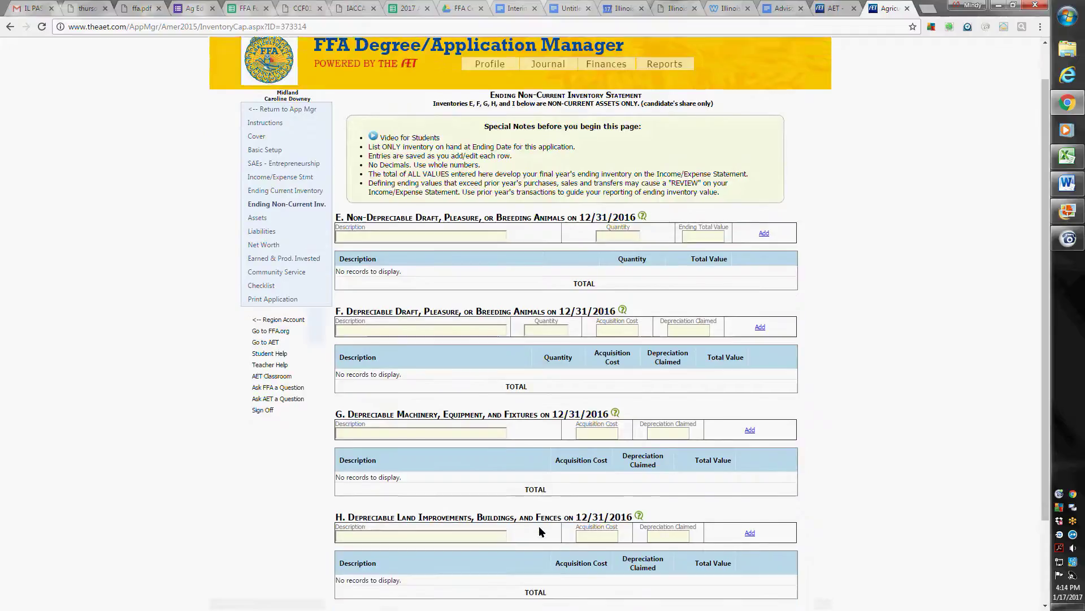
scroll(538, 525, up, 3)
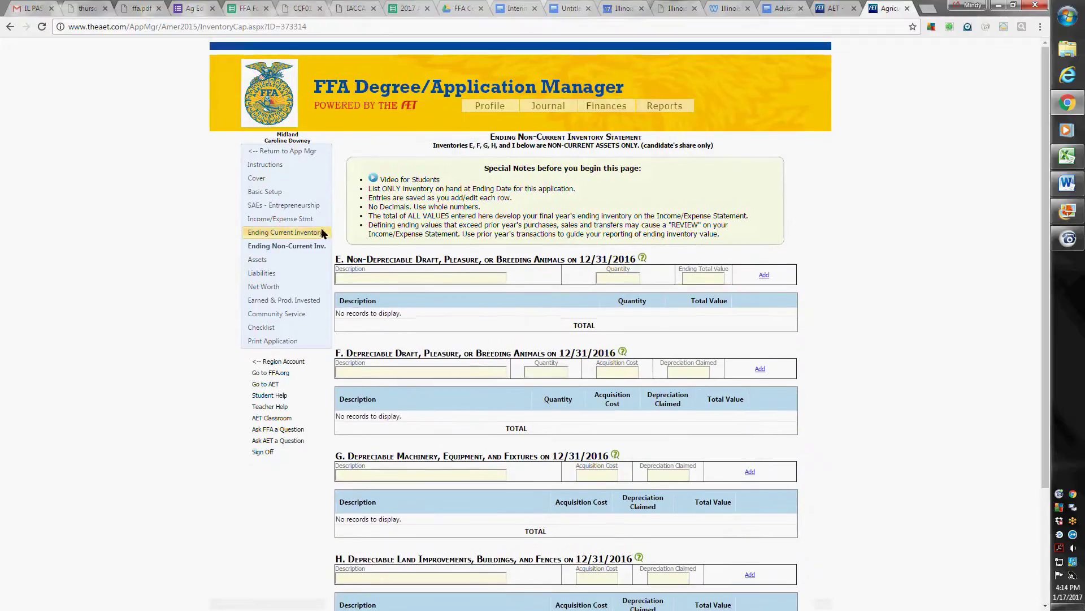
click(307, 233)
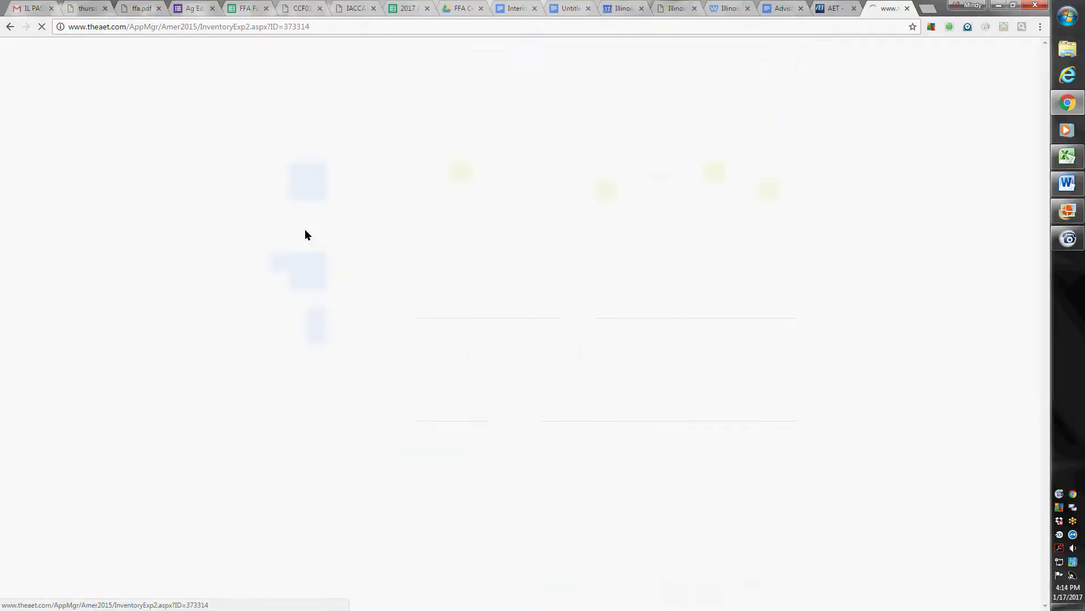
click(300, 246)
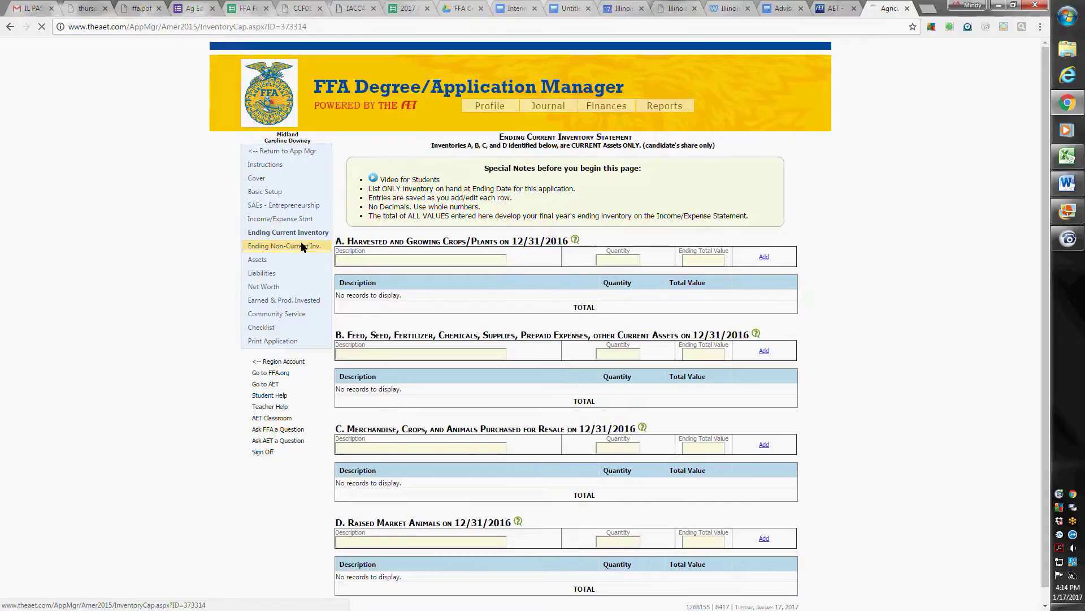
scroll(808, 257, down, 3)
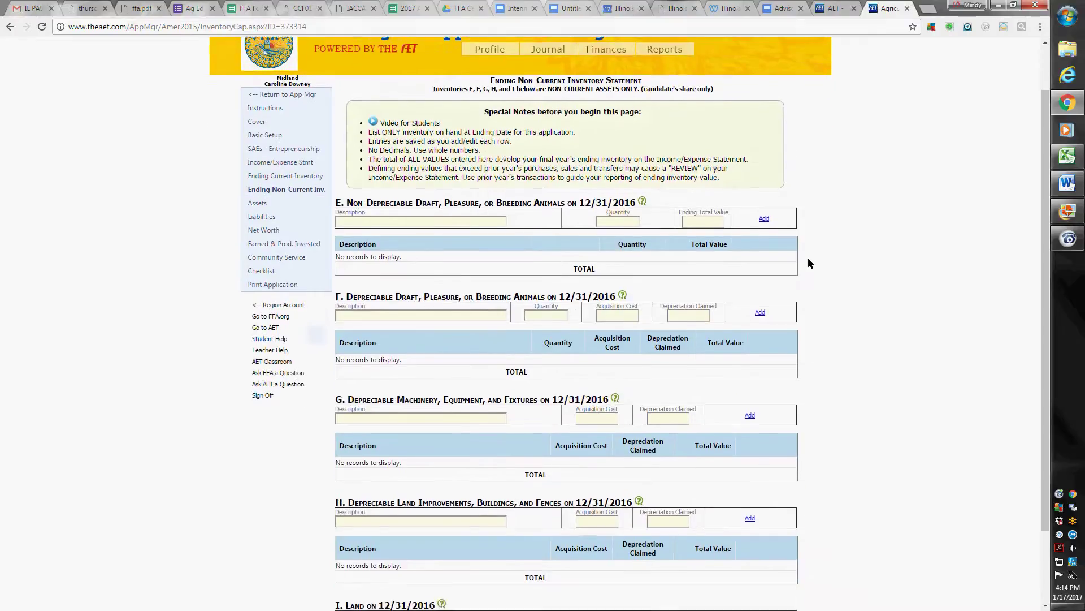
scroll(809, 263, up, 3)
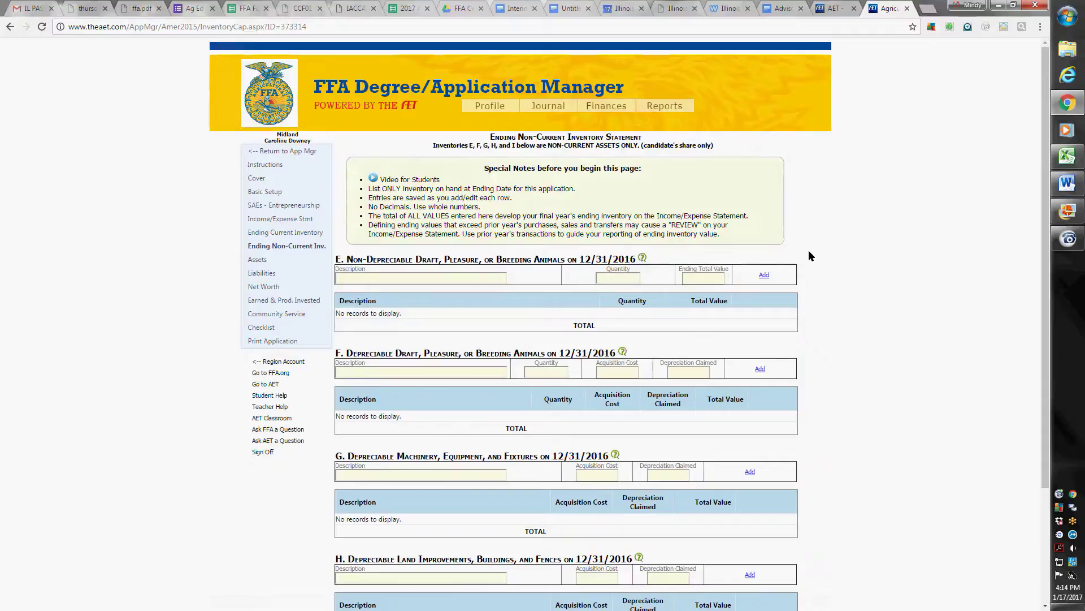
- Review the Assets and Liabilities balance sheets, following the beginning cash on hand and accounts payable values to their source page
click(269, 258)
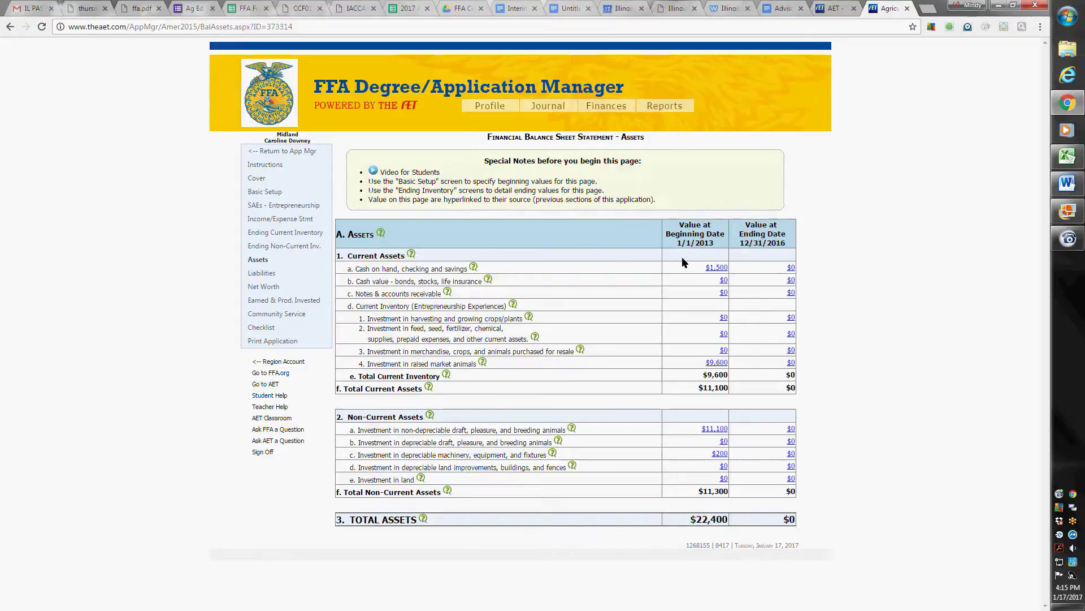
click(716, 268)
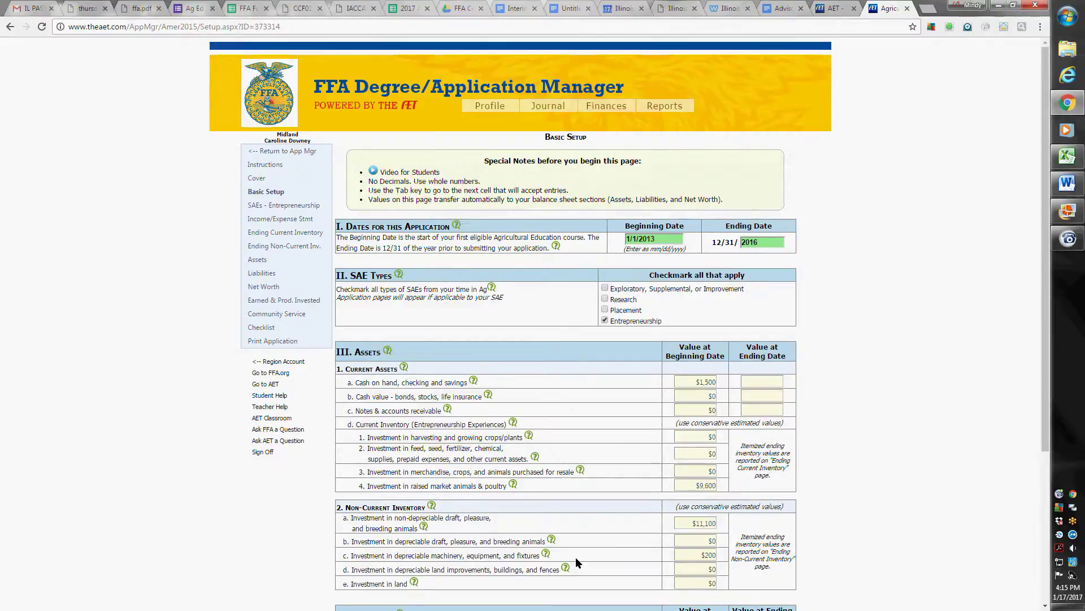
click(262, 262)
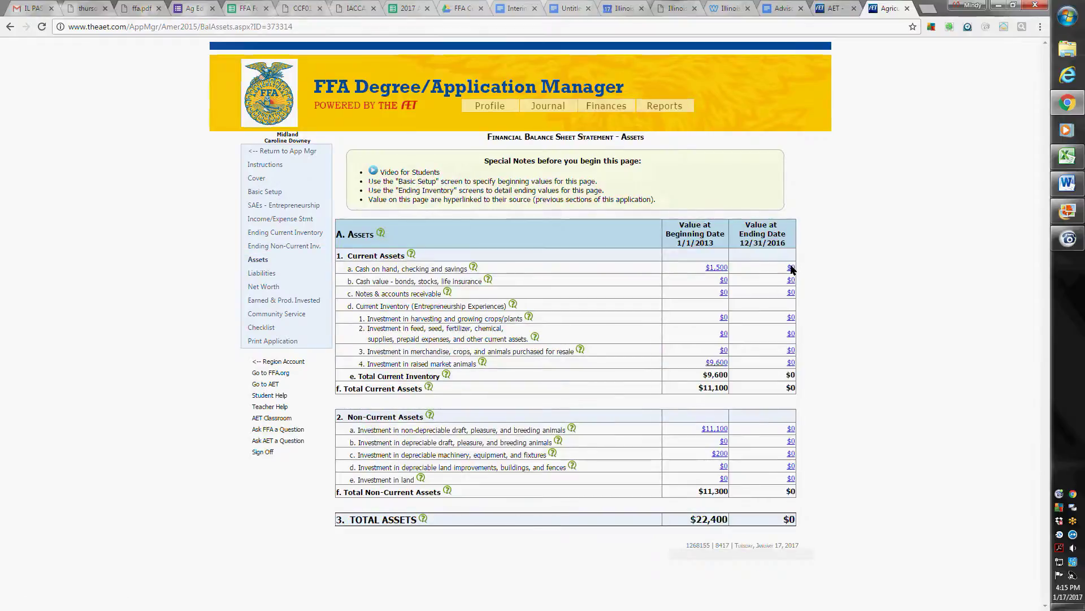
click(263, 273)
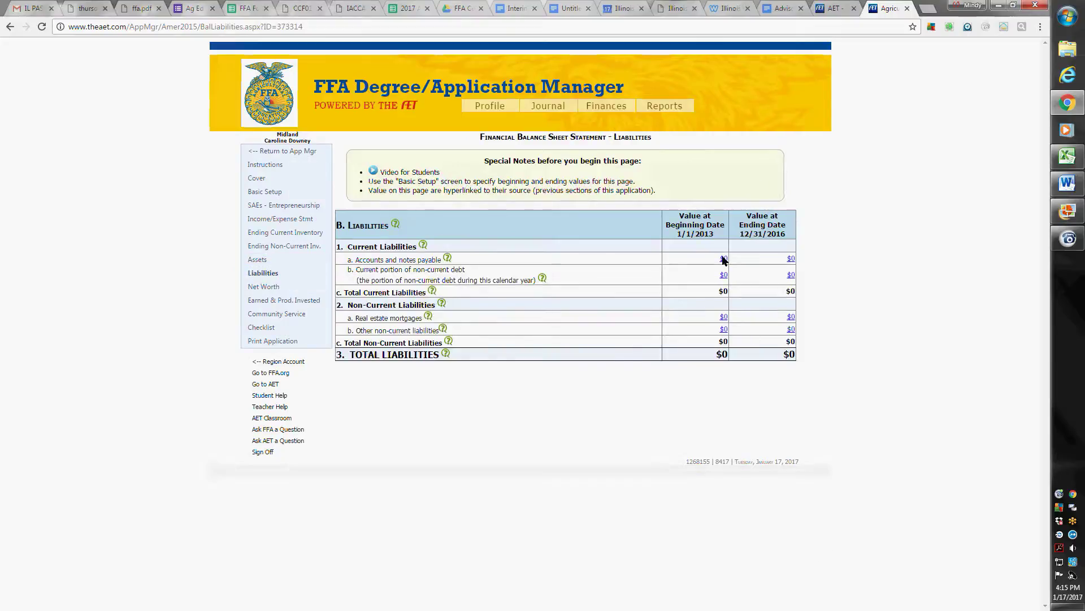
click(723, 258)
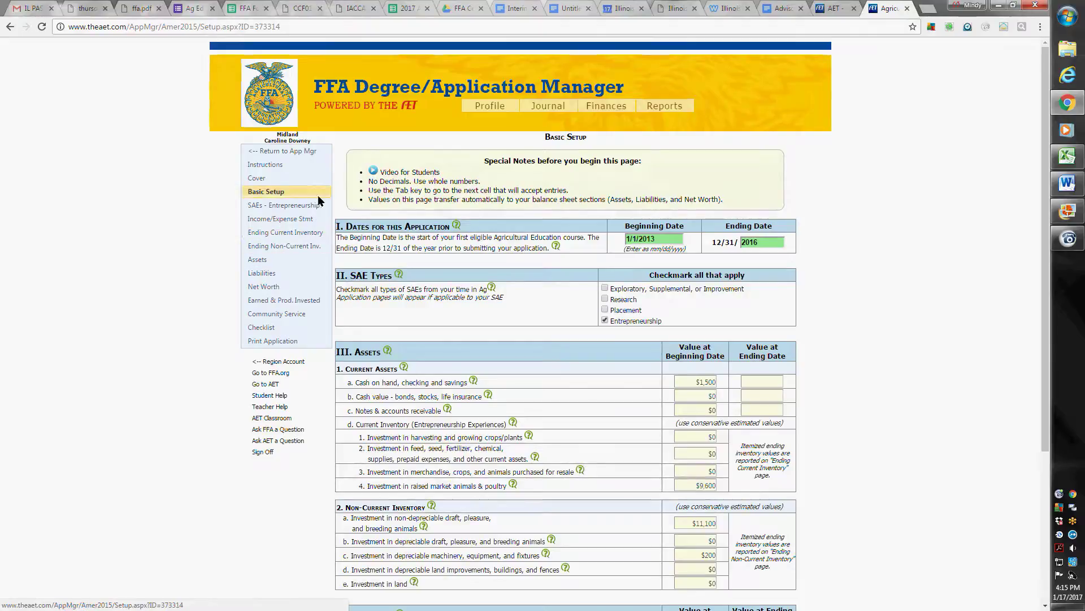
- Examine the Net Worth balance sheet, from the summary of contributed capital through the accuracy check and financial management ratios
click(263, 286)
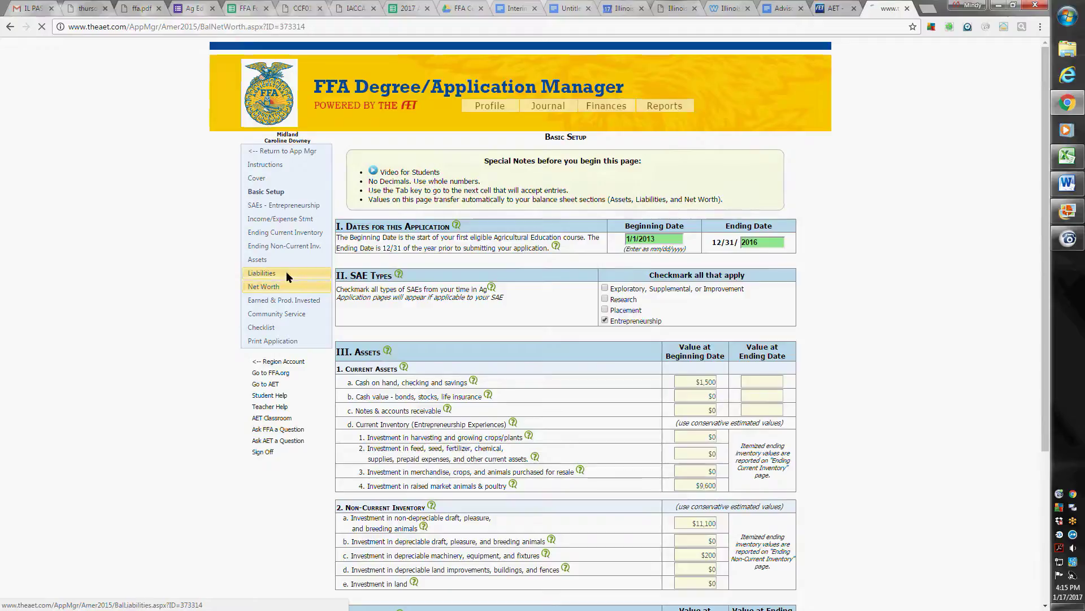
scroll(919, 402, down, 3)
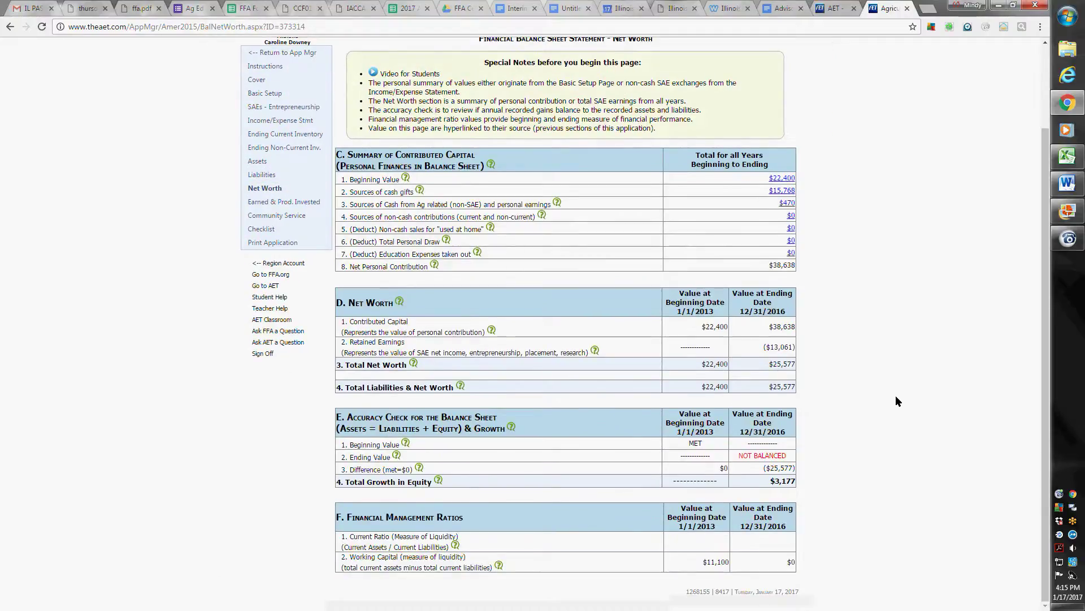
scroll(896, 396, up, 3)
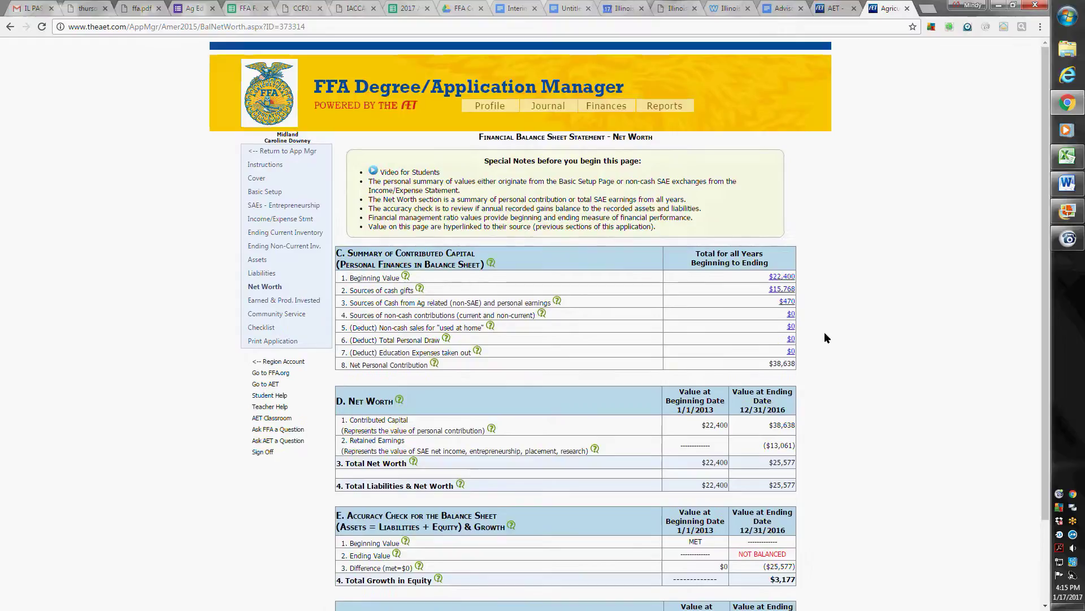
scroll(724, 328, down, 1)
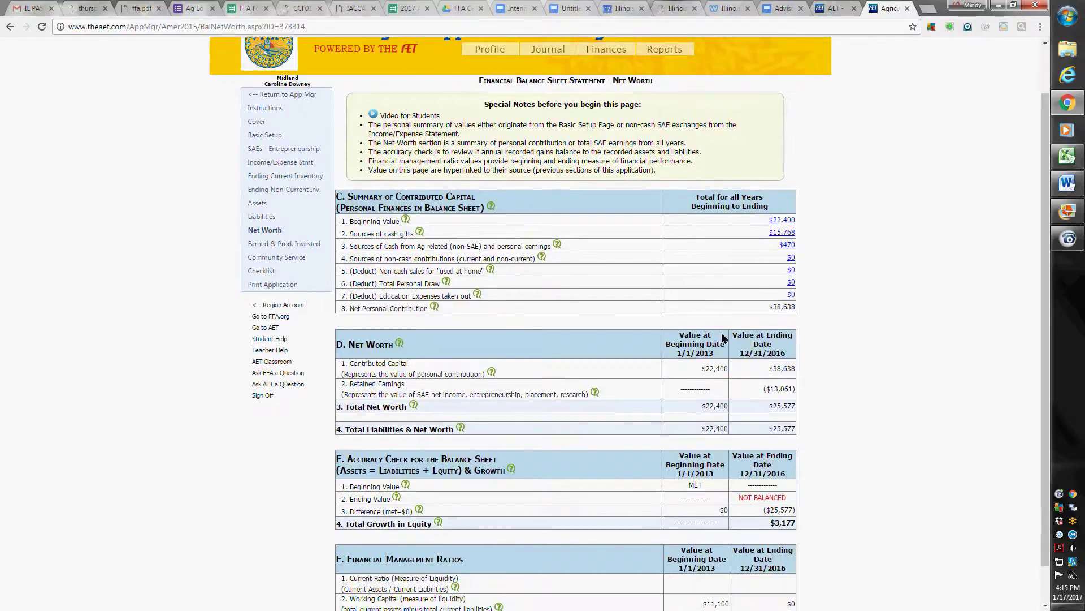
scroll(843, 347, down, 1)
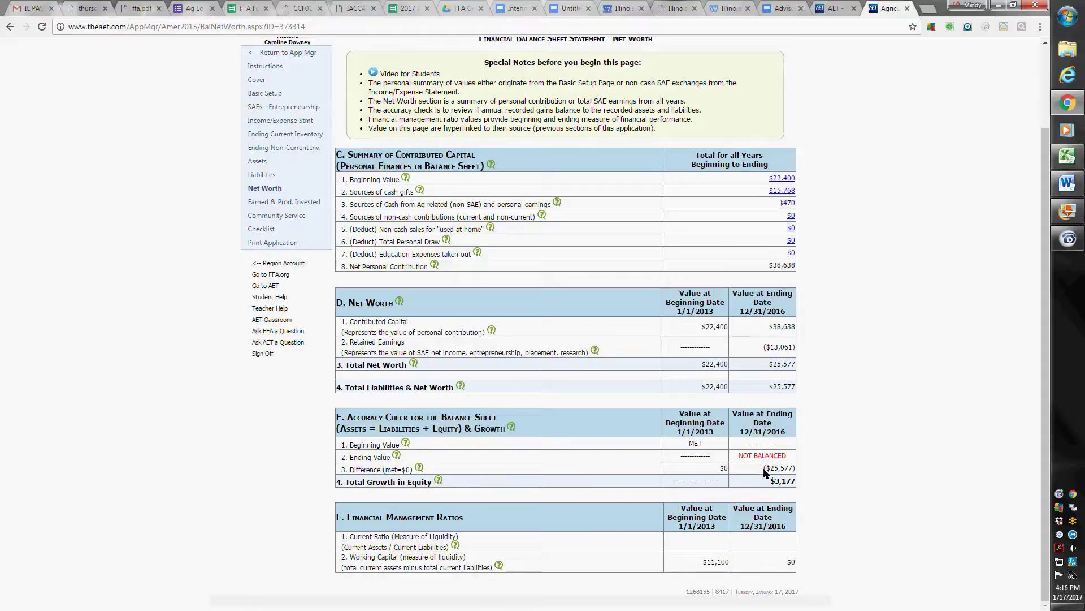
mouse_move(418, 468)
scroll(392, 264, up, 1)
scroll(391, 264, up, 2)
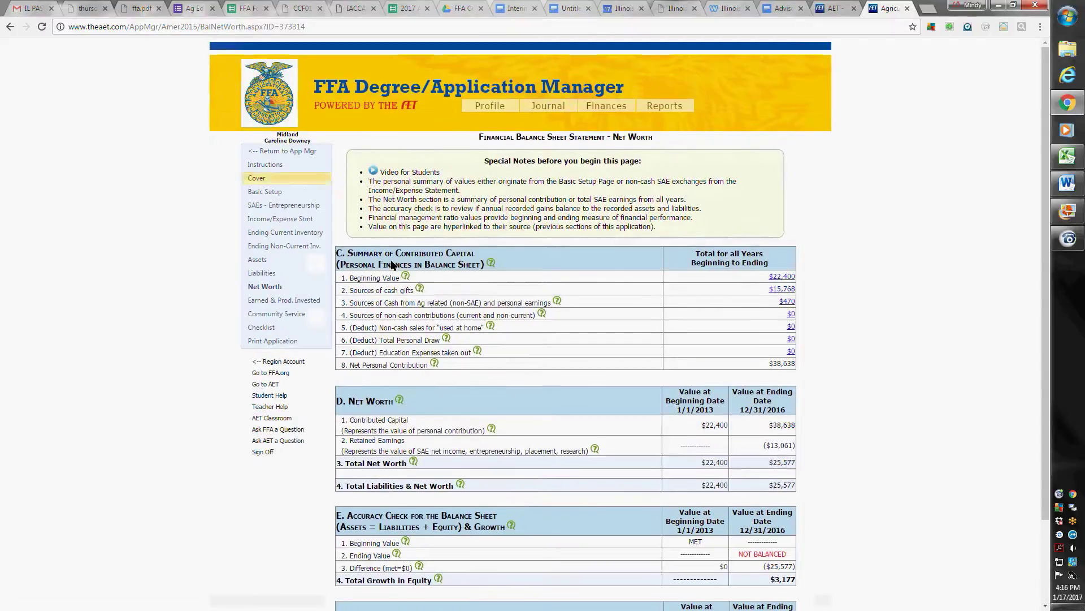
- Compare the ending-date cash on hand field in Basic Setup with the ending value accuracy check on the Net Worth page
click(256, 190)
click(754, 381)
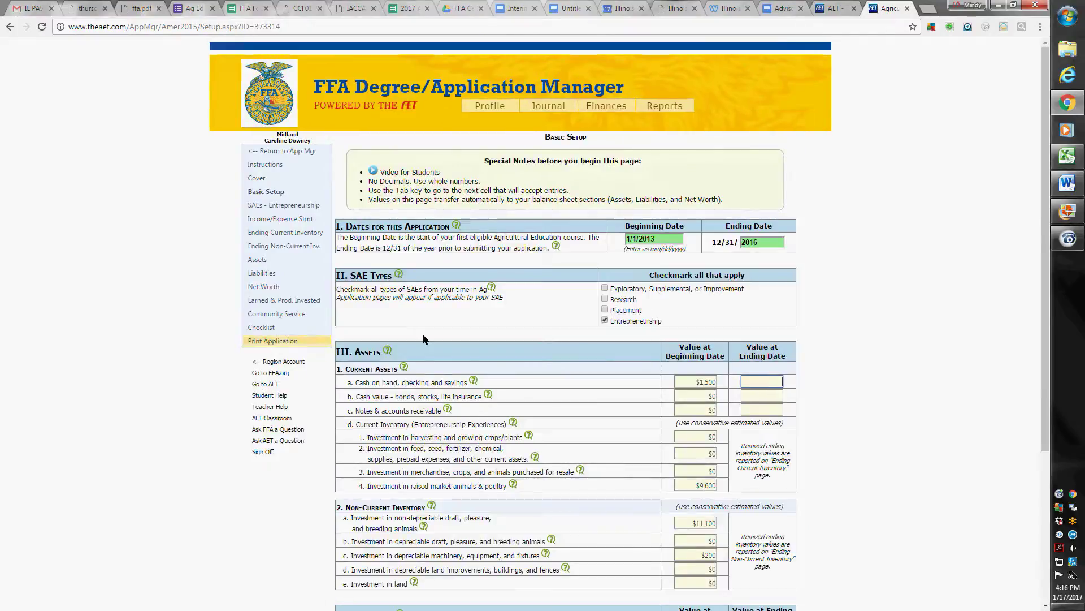
click(249, 293)
scroll(881, 469, down, 2)
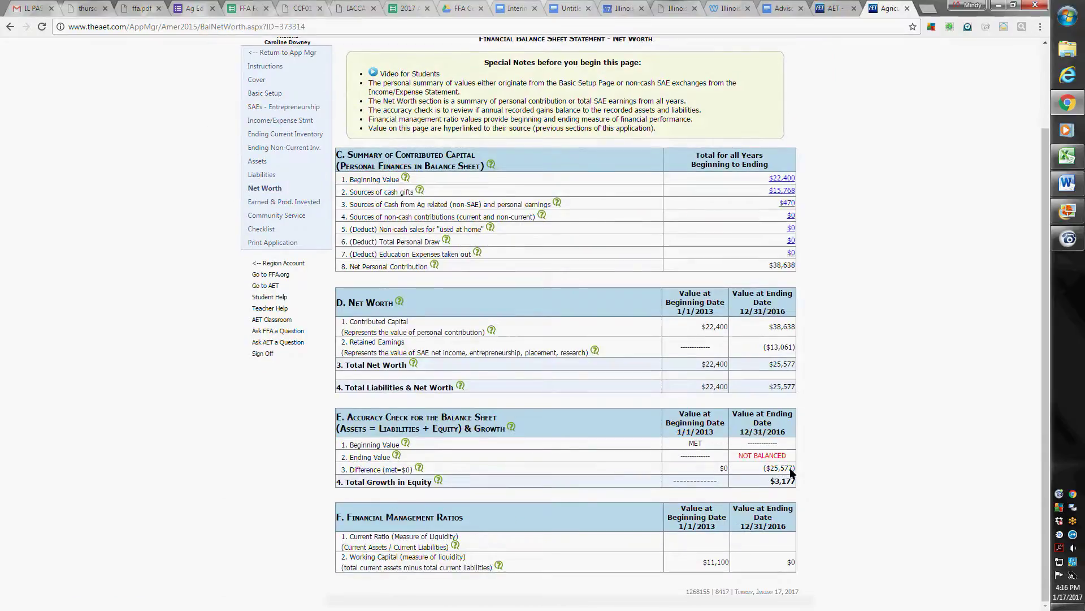
scroll(847, 442, up, 1)
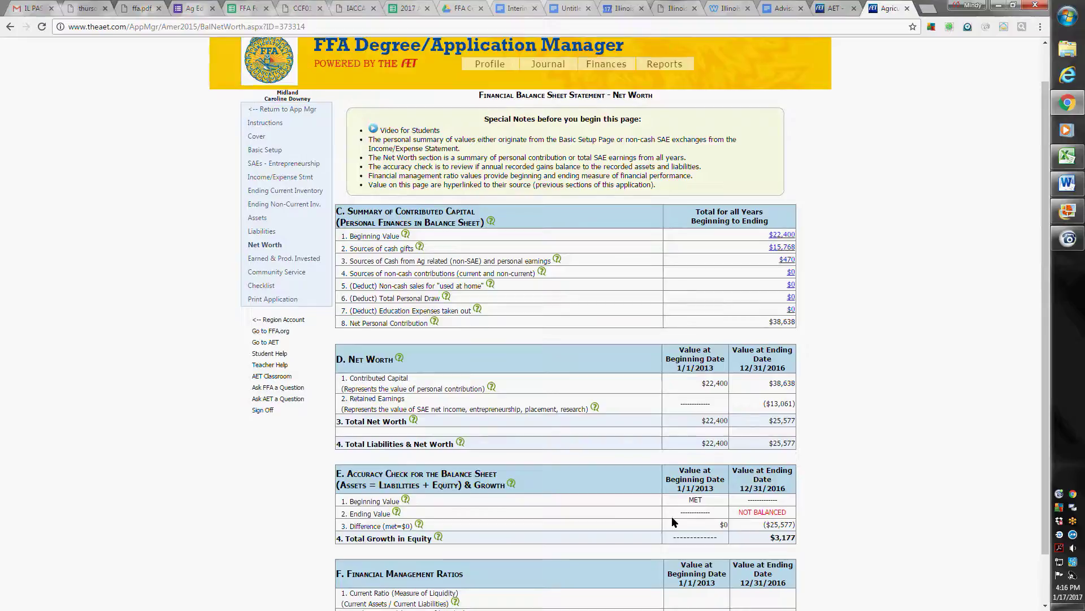
mouse_move(420, 525)
scroll(853, 469, down, 1)
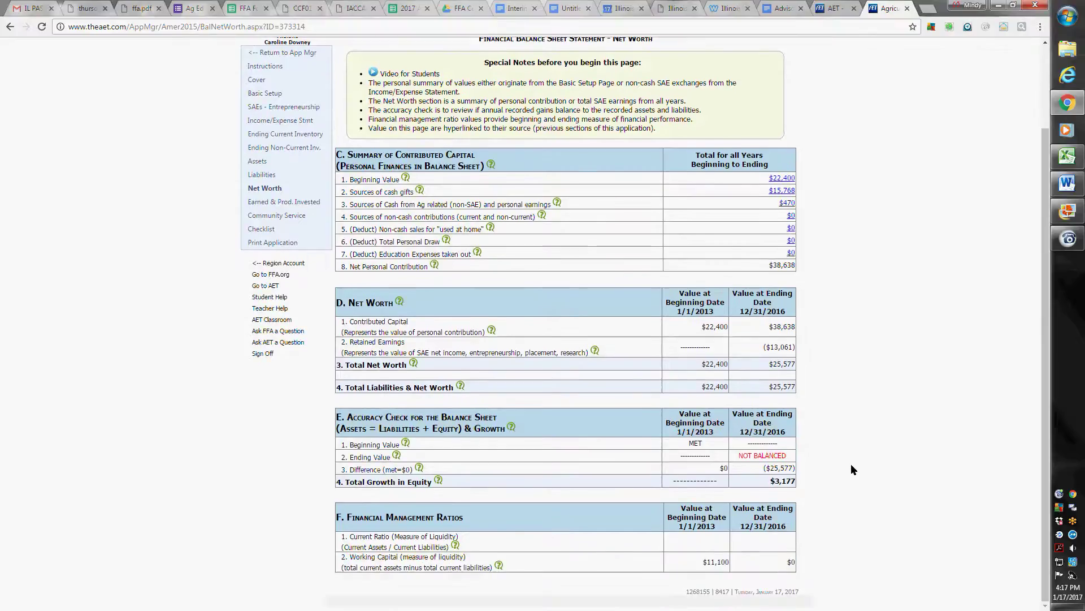
scroll(852, 469, up, 2)
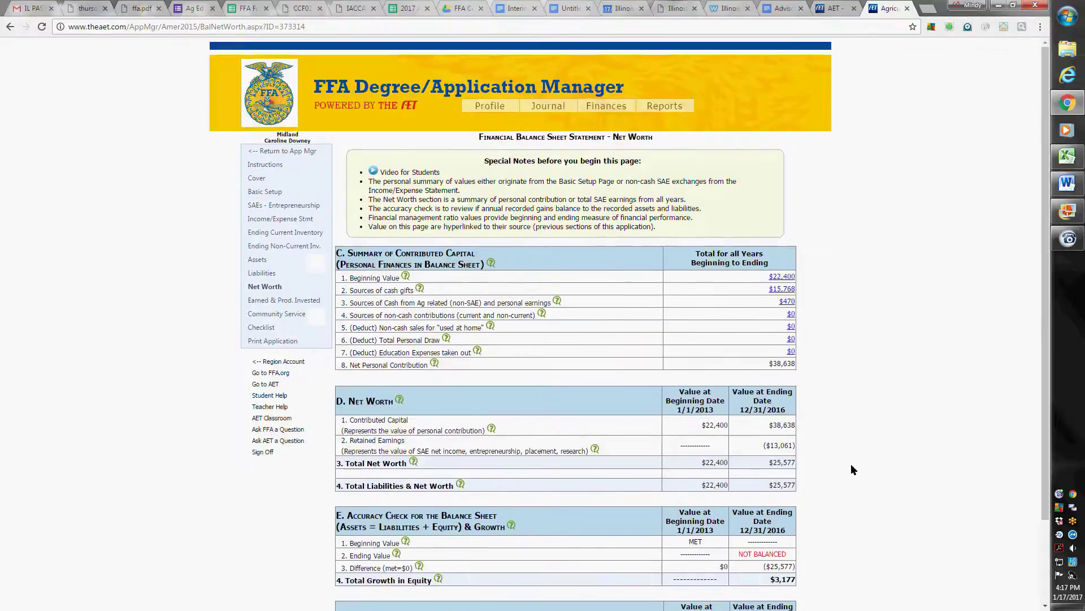
- Review the Earnings & Productively Invested page alongside the Net Worth accuracy check
click(282, 299)
scroll(899, 369, down, 1)
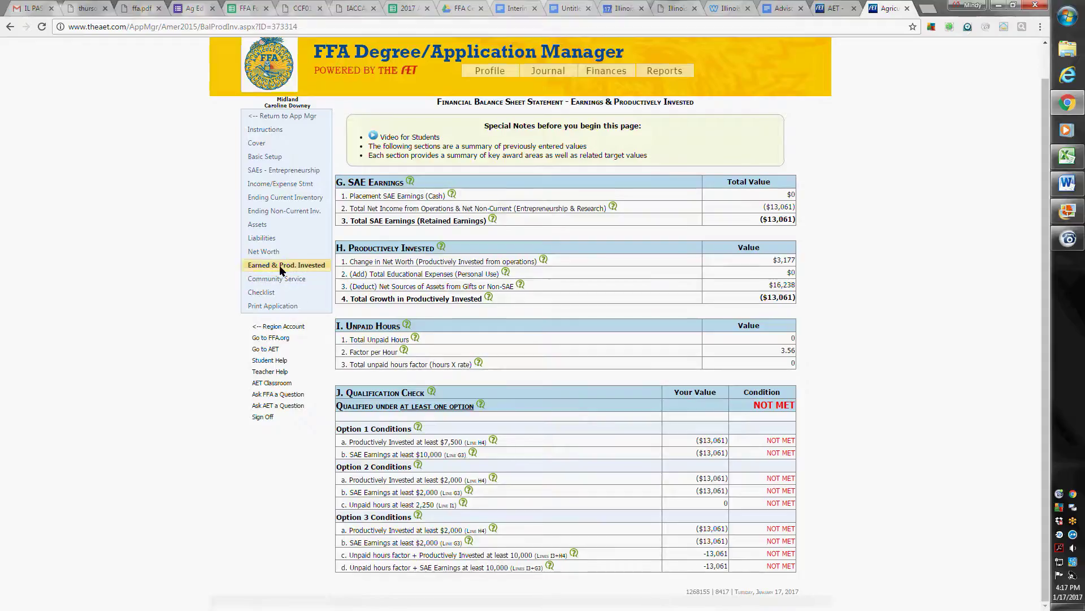
click(266, 252)
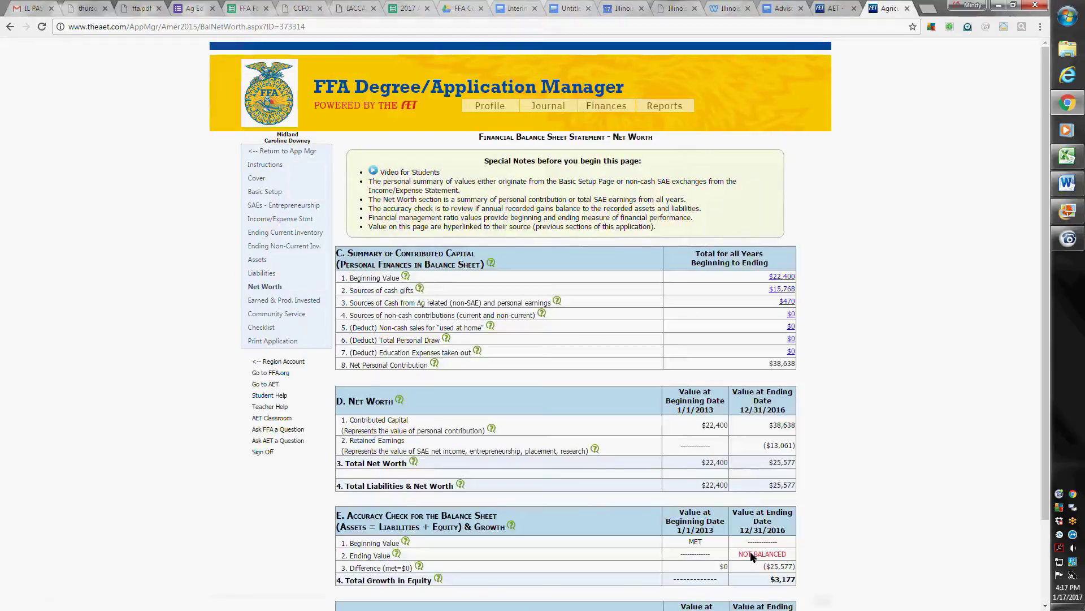
click(281, 300)
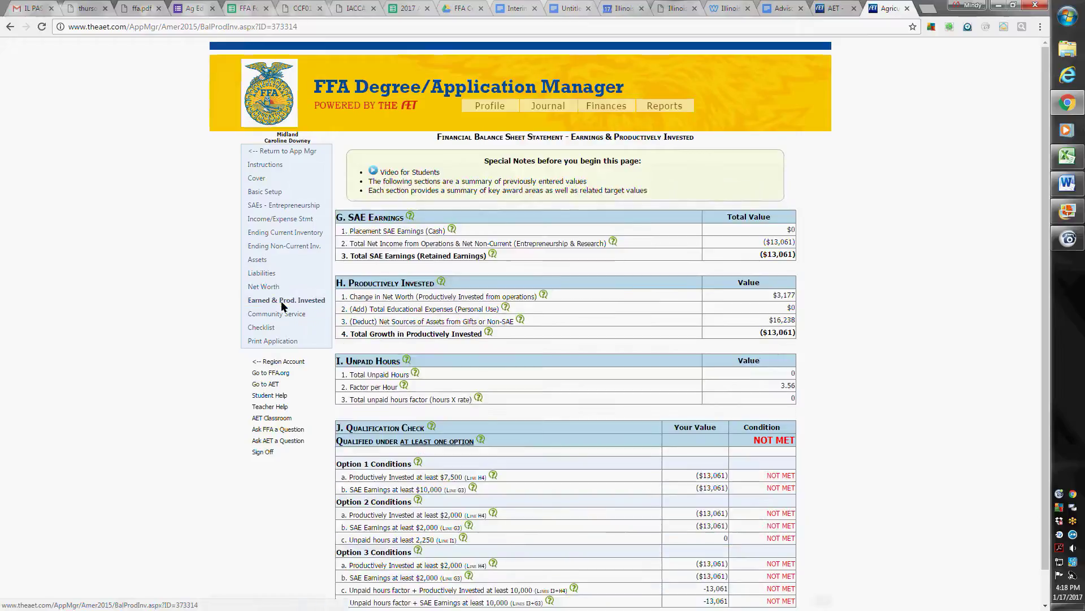
scroll(939, 319, down, 1)
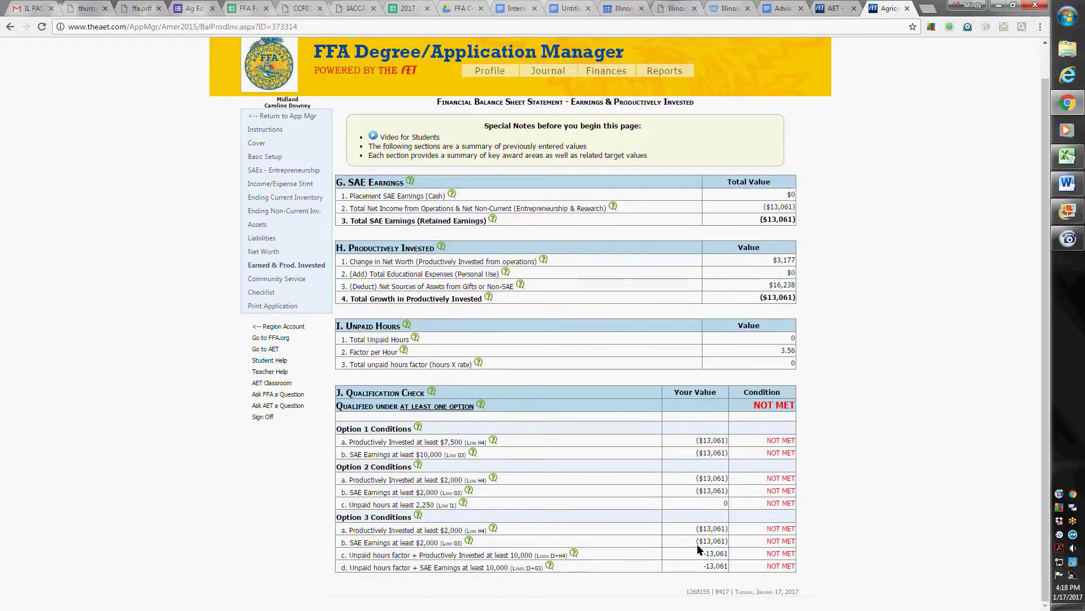
- Look through the assets, liabilities and personal cash income and expense sections of Basic Setup
click(266, 158)
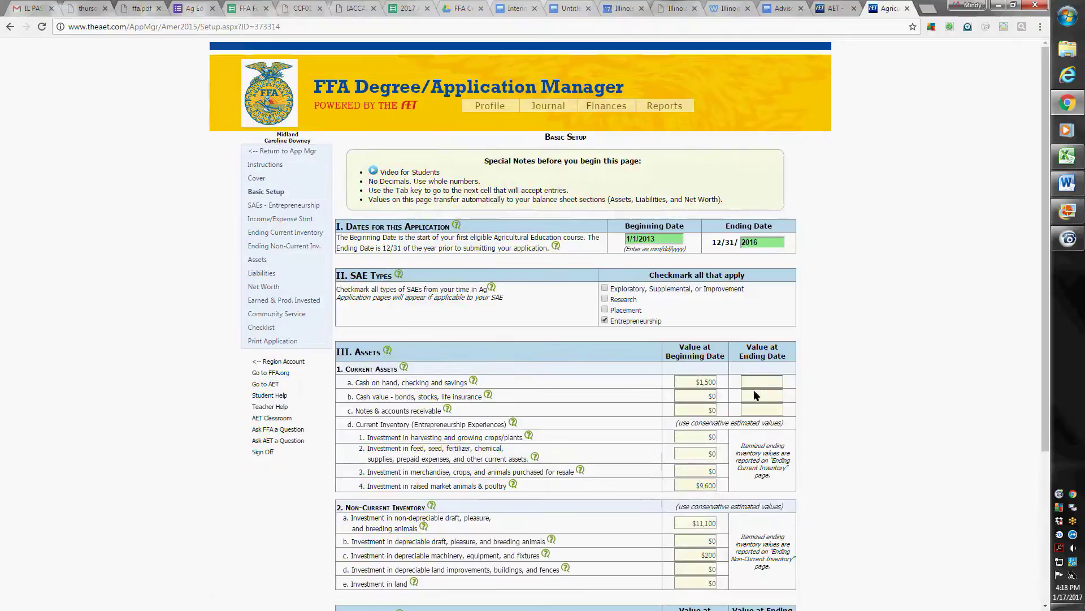
scroll(813, 395, down, 2)
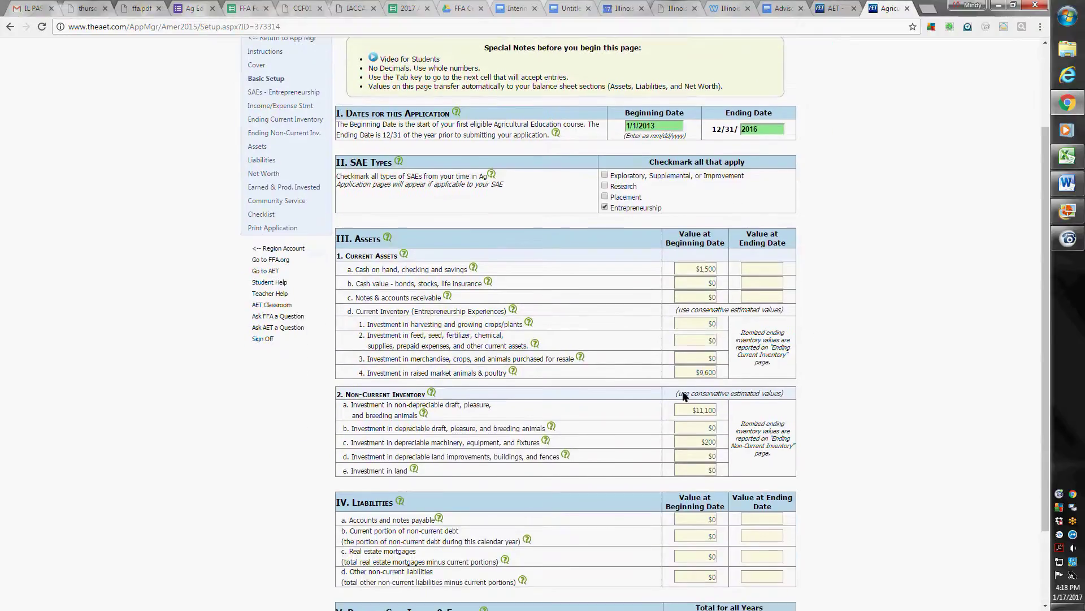
scroll(675, 496, down, 2)
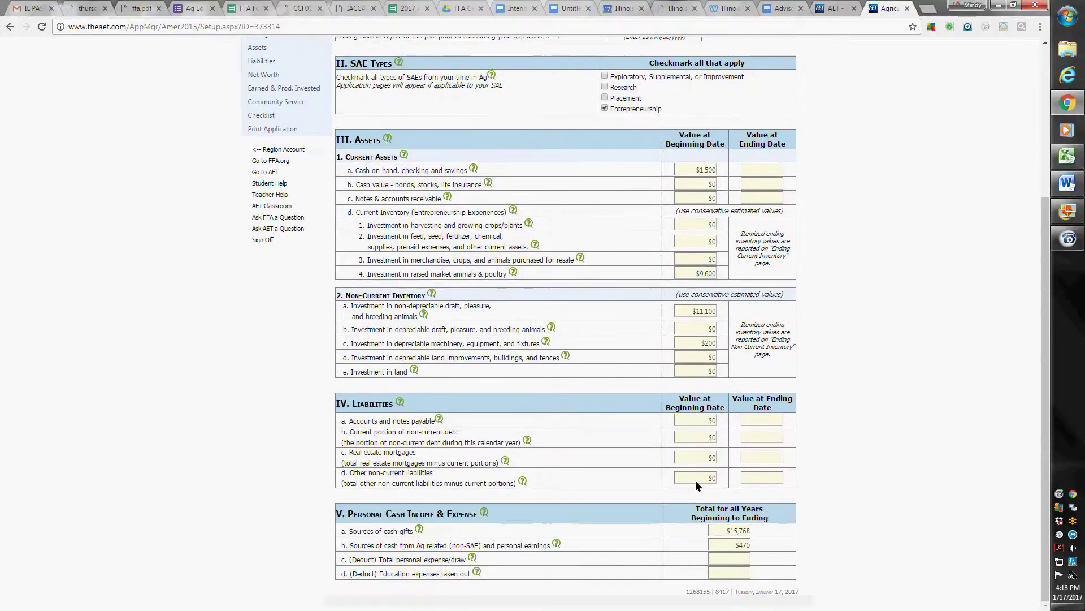
scroll(911, 324, up, 4)
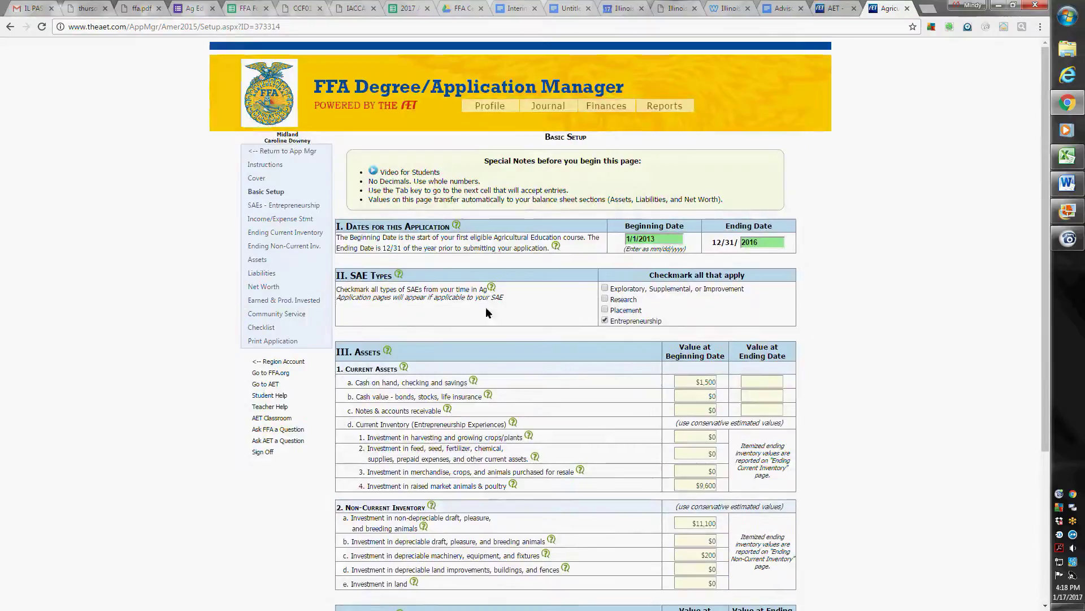
- Examine the SAE earnings, productively invested, unpaid hours and qualification check sections of the Earnings & Productively Invested page
click(271, 300)
scroll(870, 453, down, 1)
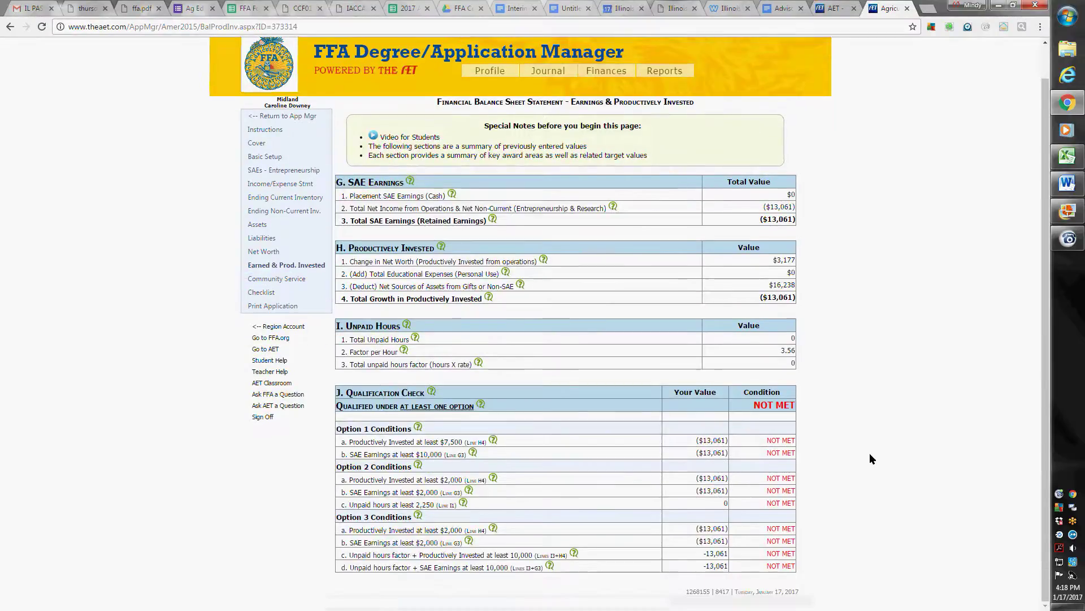
mouse_move(406, 348)
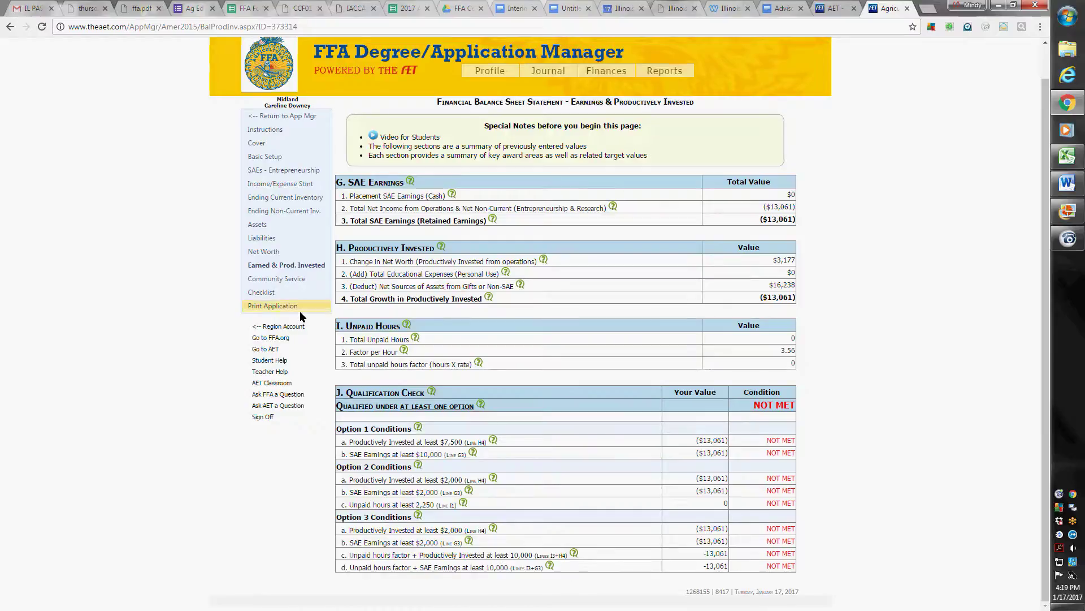
scroll(838, 311, up, 1)
scroll(839, 311, up, 1)
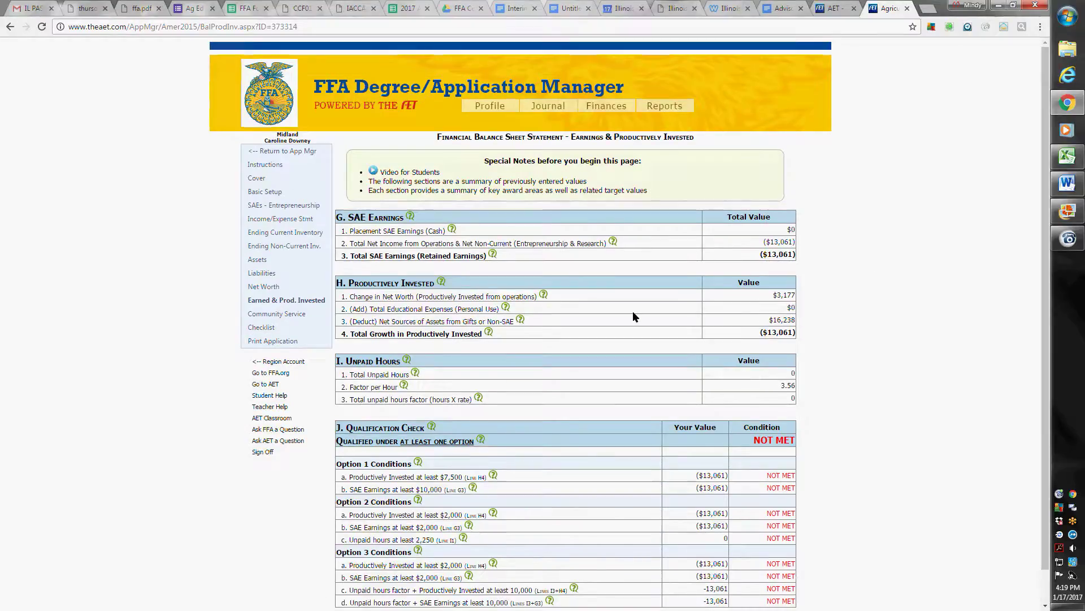
scroll(922, 435, down, 2)
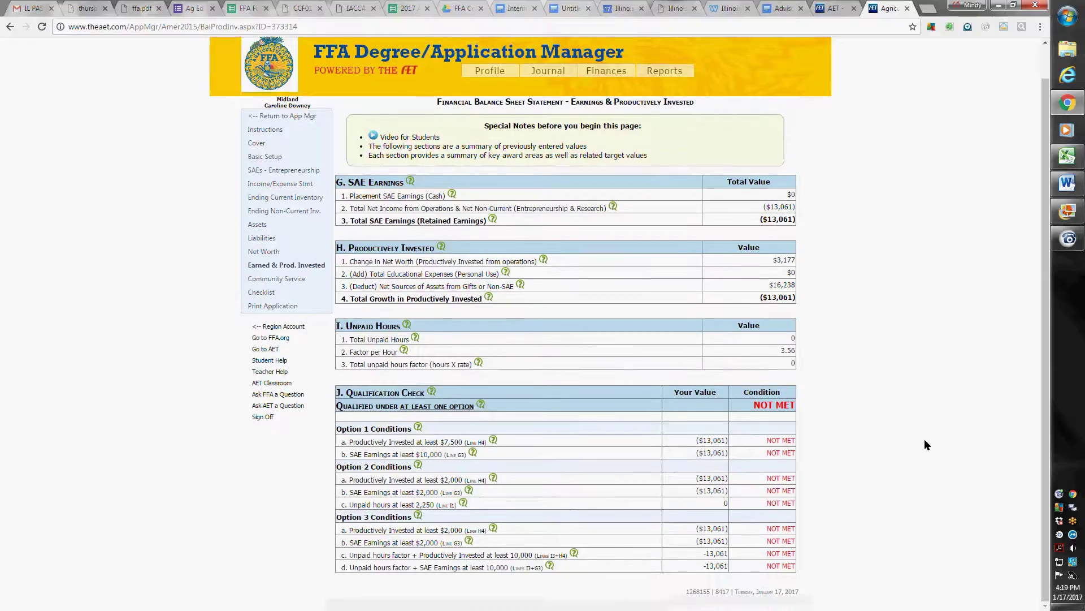
scroll(910, 433, up, 1)
scroll(902, 421, up, 1)
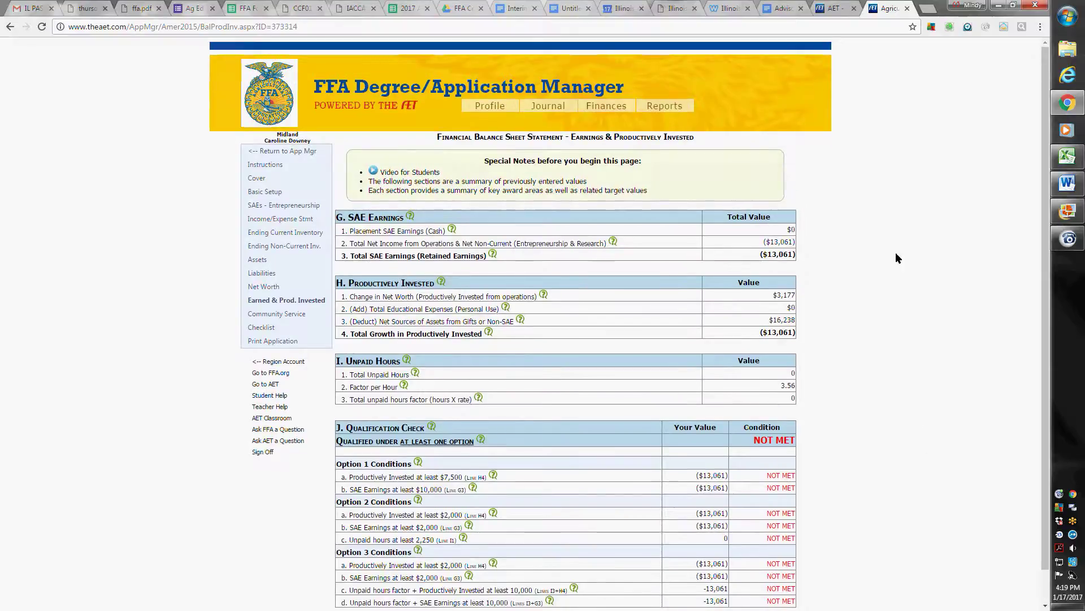
scroll(1017, 418, down, 2)
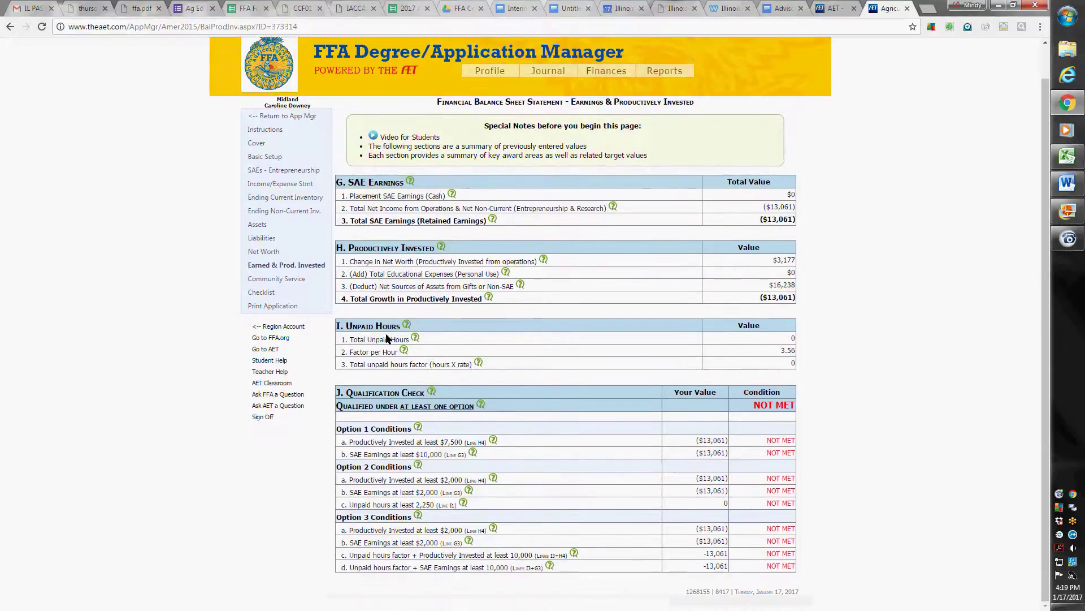
- On the Community Service page, add a 2013 entry for "Dove Foundation" with activity "Worked at the Womens Shleter" and 25 hours
click(268, 275)
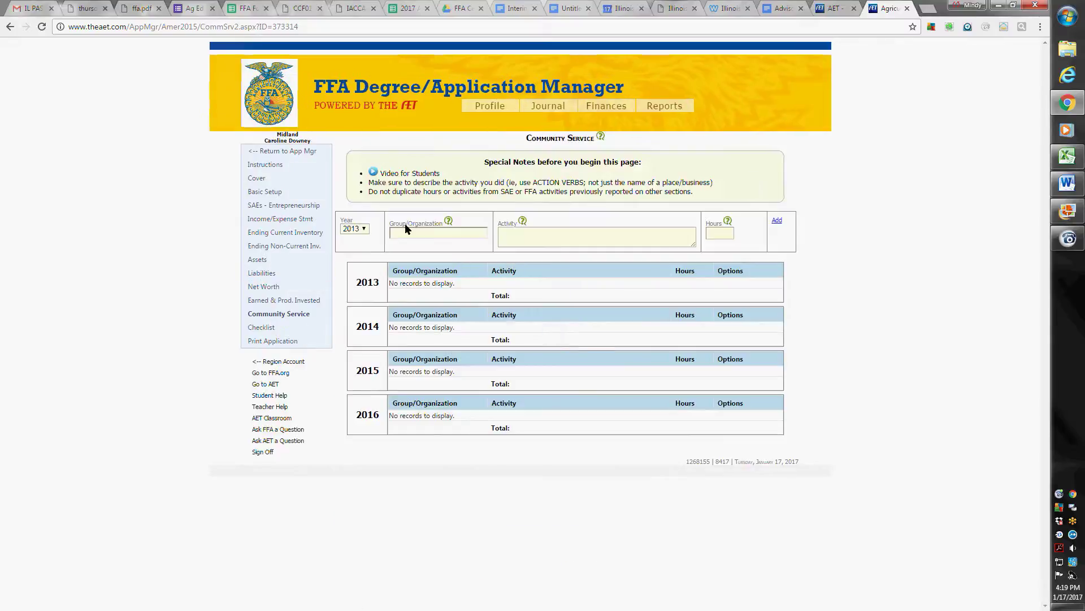
click(406, 230)
text(Dover Foundation)
key(Tab)
text(Wo)
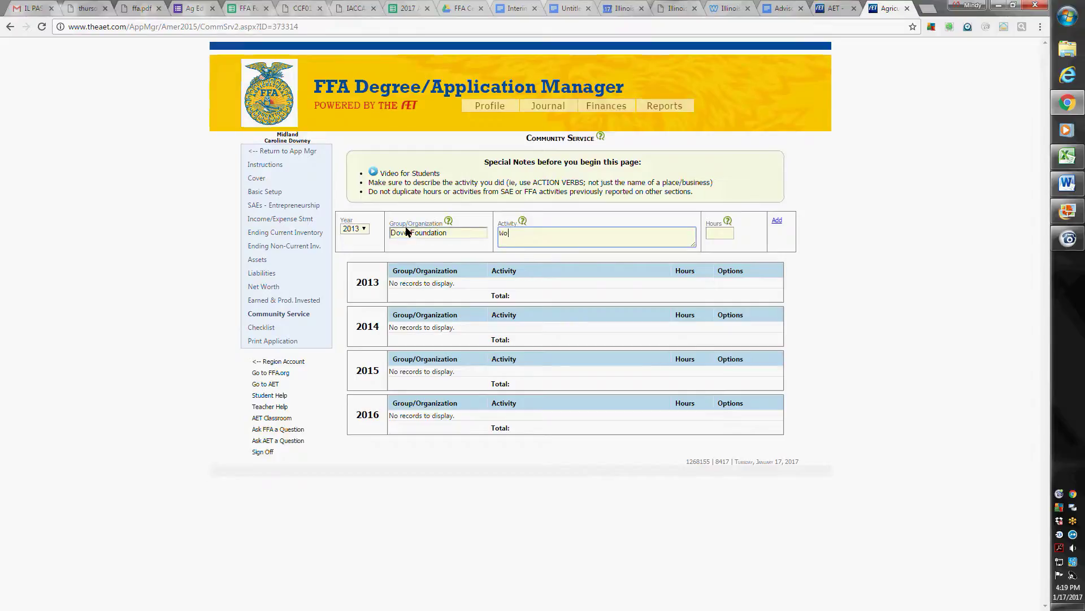
text(rked at the Woma)
text(ns Shleter)
click(719, 233)
text(25)
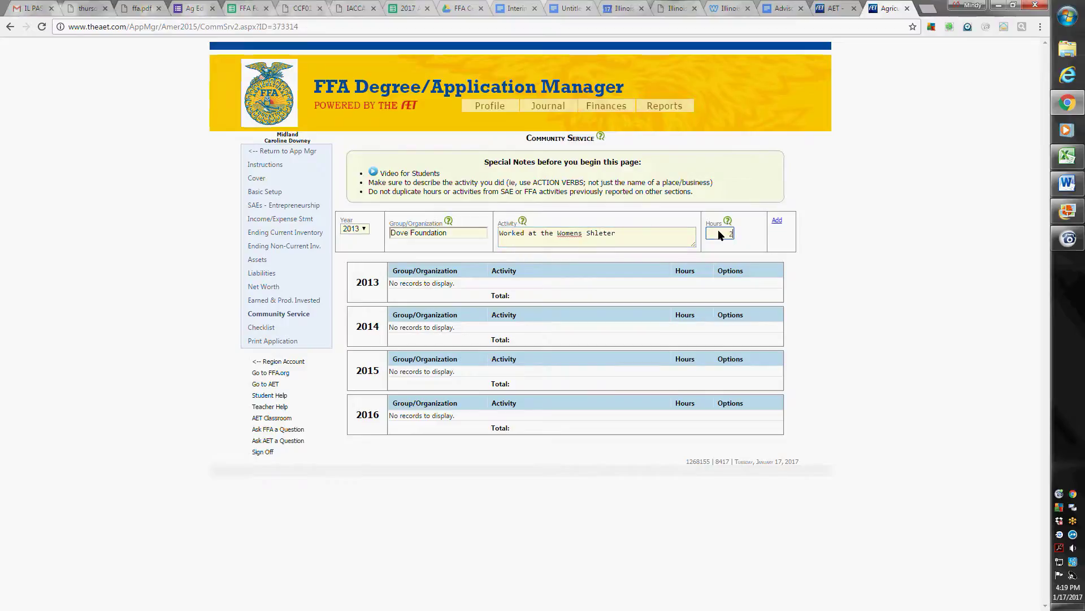
click(778, 221)
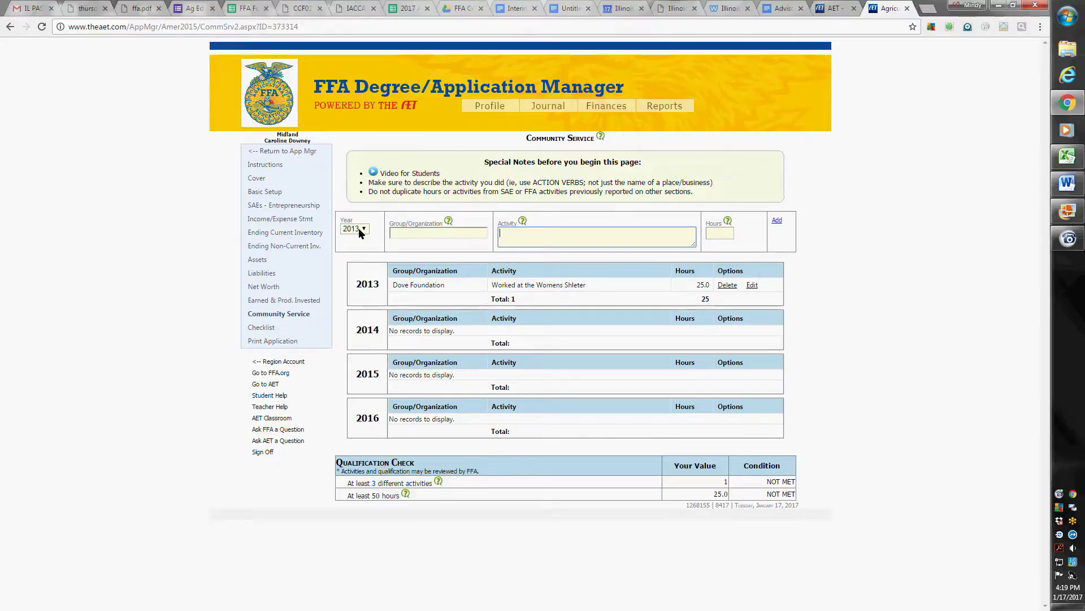
- Add a second 2013 community service entry for "Macon COunty FB" with activity "Blood Drive" and 27 hours
click(398, 233)
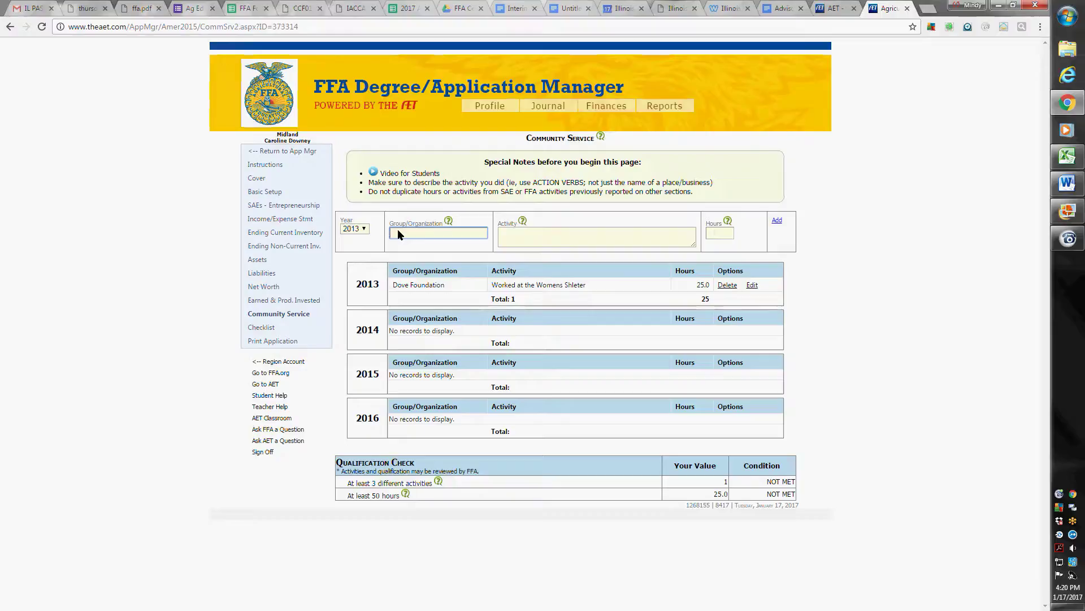
text(Midla)
key(BackSpace)
key(BackSpace)
text(on COunty FB)
key(Tab)
text(Blood Drive)
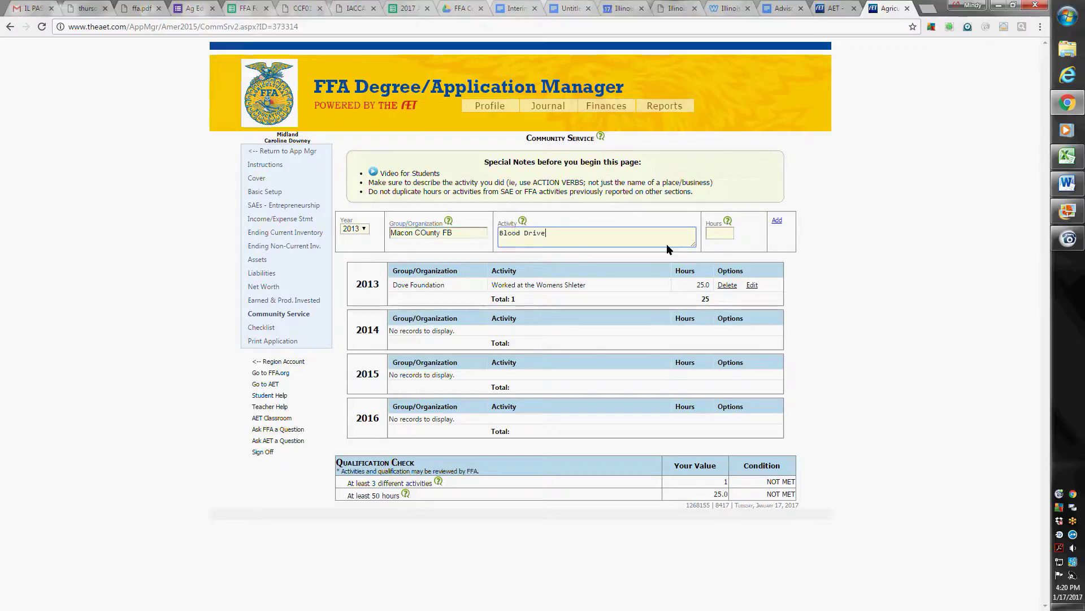
click(720, 233)
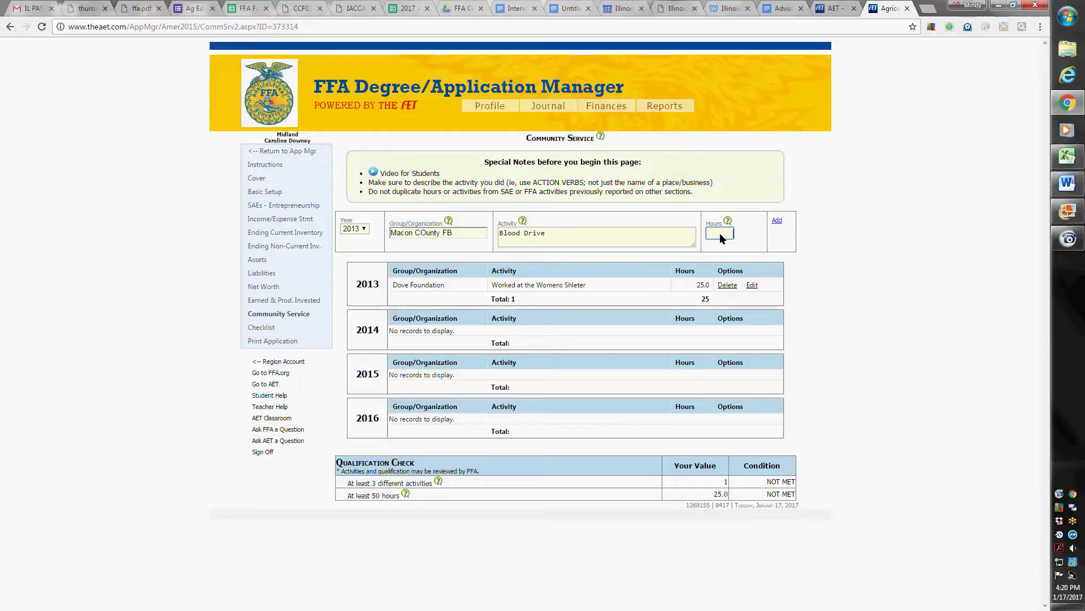
text(27)
click(777, 221)
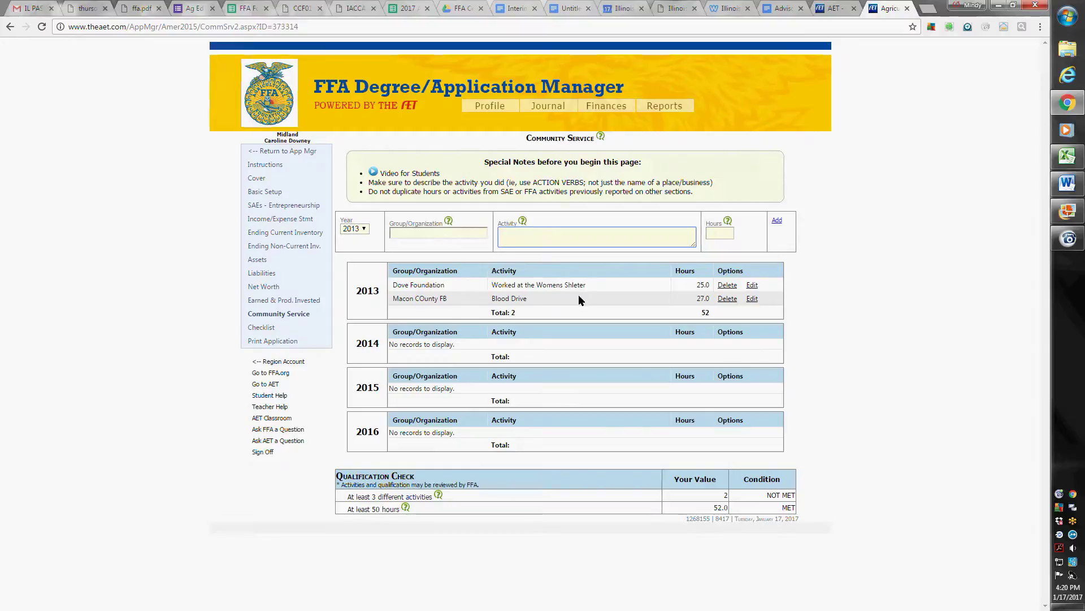
- Add a third 2013 community service entry for "COunty Fairgrouns cleanup" with activity "Cleanup" and 26 hours
mouse_move(600, 136)
click(412, 344)
click(432, 232)
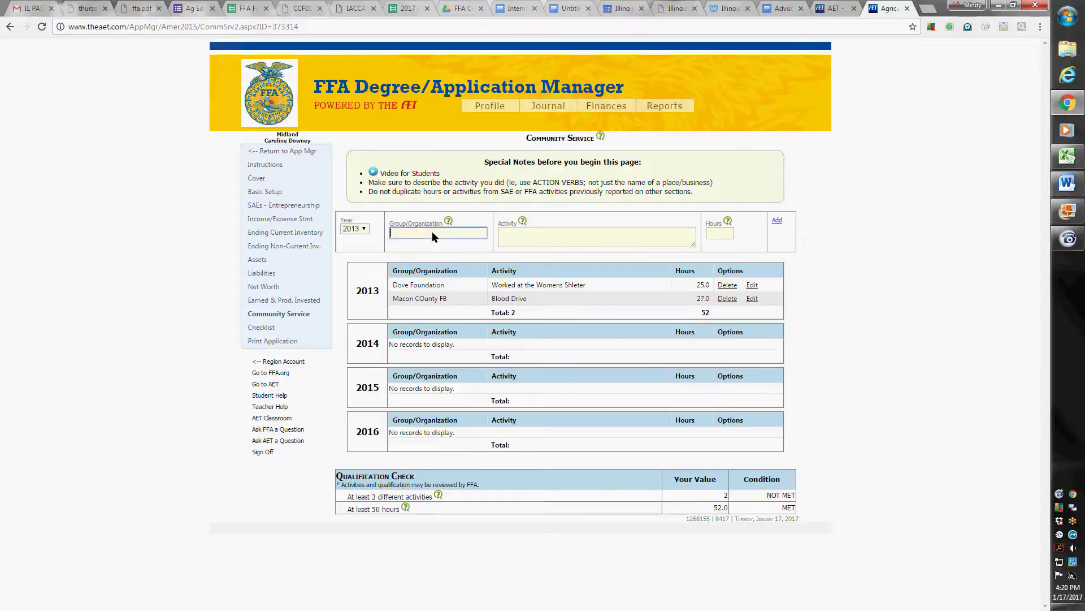
text(COunty Fairgrouns cleanup)
click(717, 234)
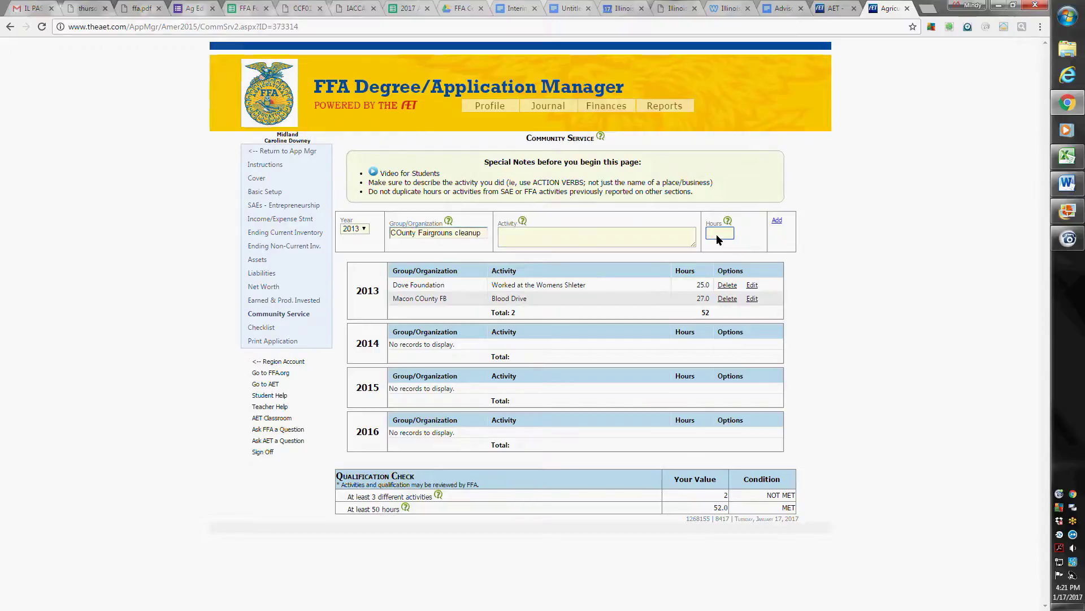
text(26)
click(777, 220)
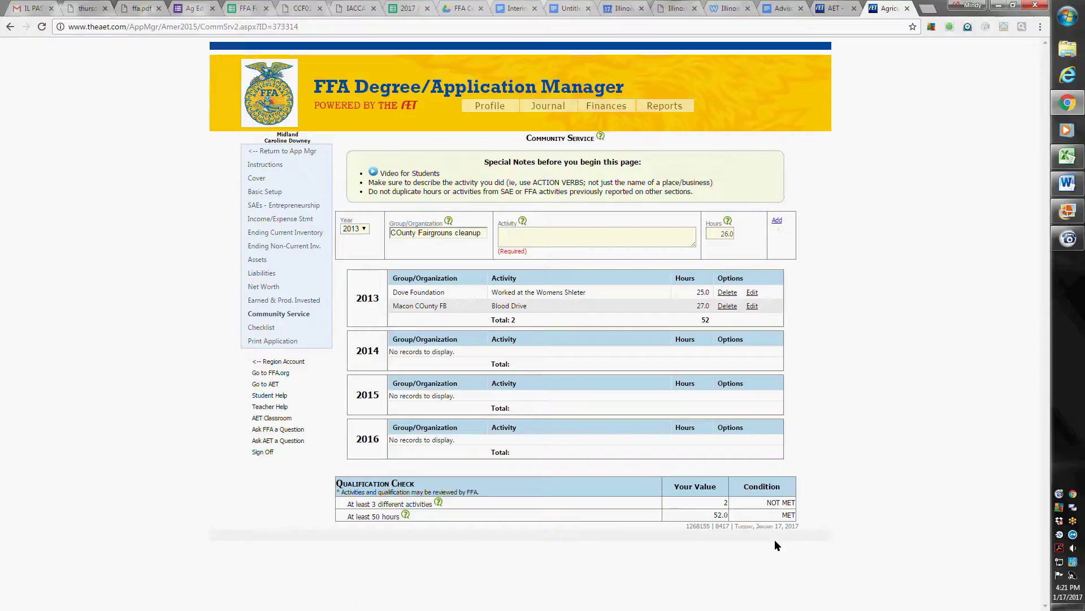
click(512, 234)
text(Cleanup)
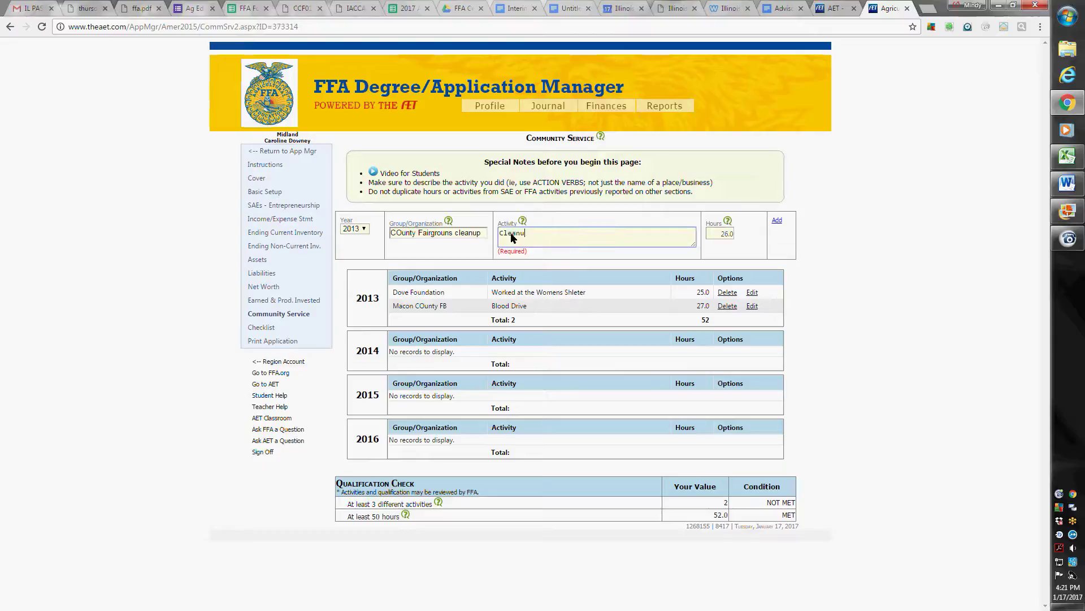
click(779, 221)
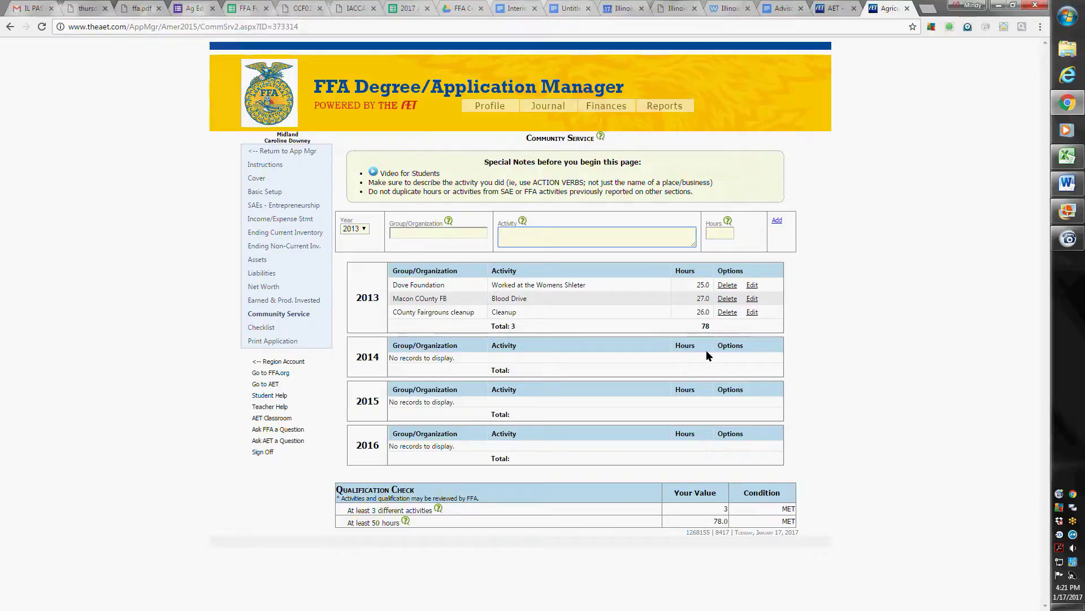
- Delete the Dove Foundation, Macon COunty FB and COunty Fairgrouns cleanup entries from the 2013 community service records
click(728, 286)
click(558, 93)
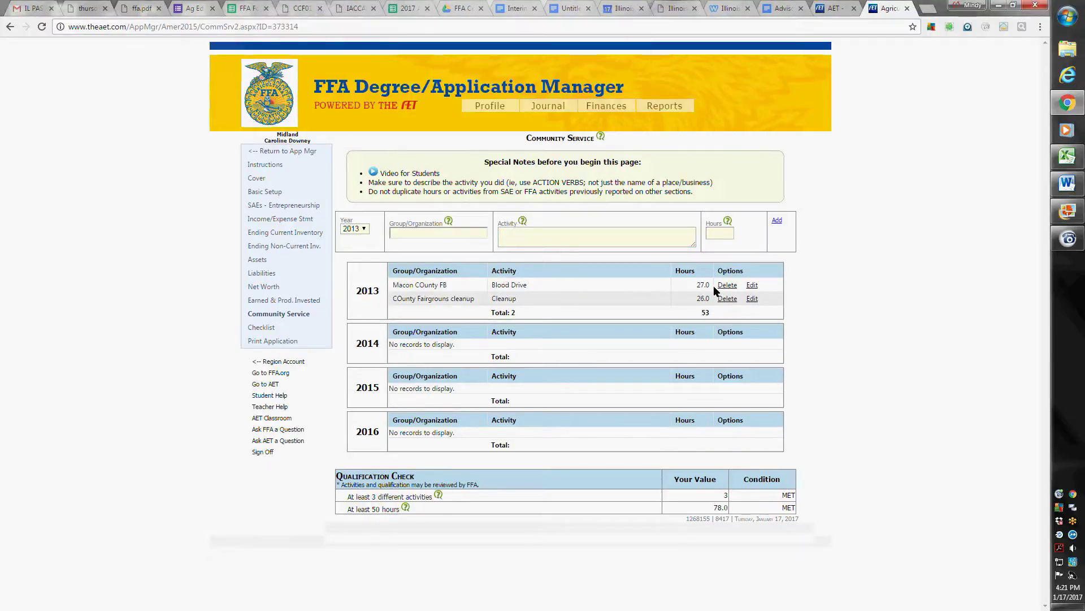
click(728, 285)
click(562, 107)
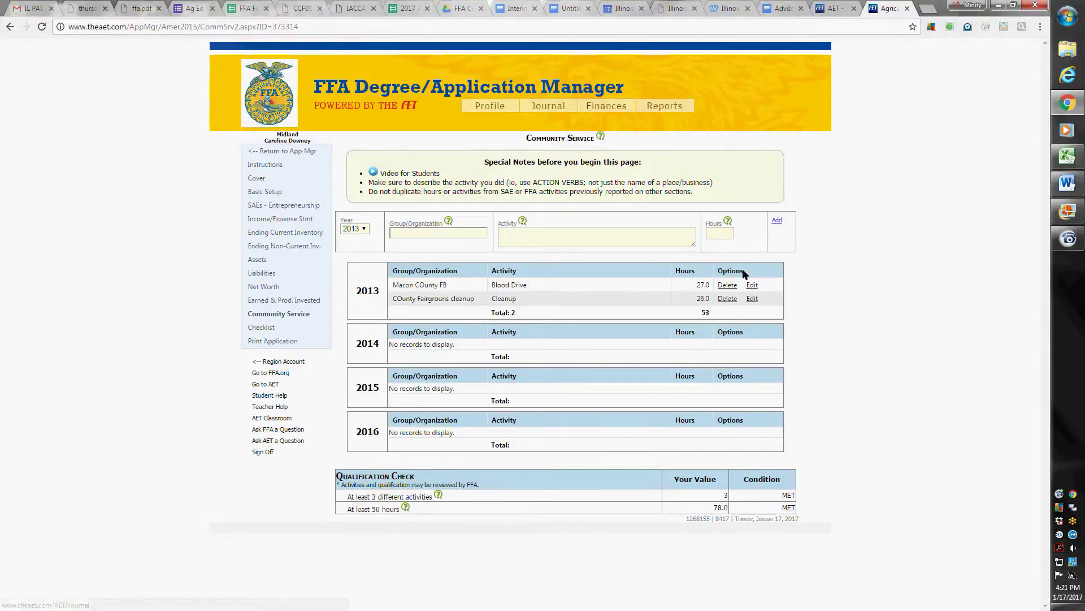
click(726, 286)
click(563, 107)
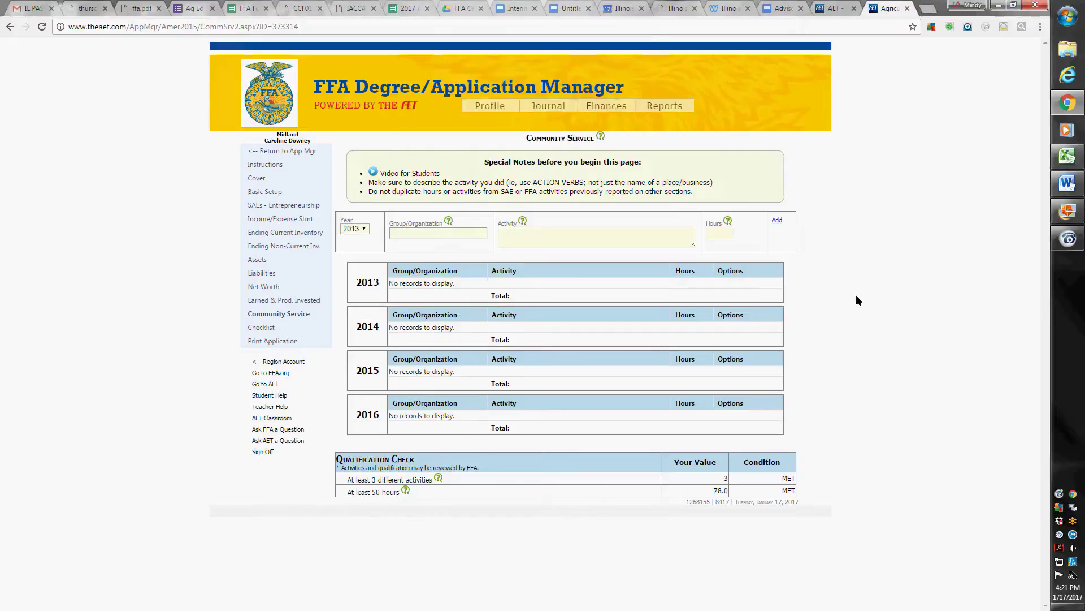
- Examine the minimum qualifications checklist, rechecking the Community Service page and following the balance sheet accuracy check to its Net Worth source
click(266, 329)
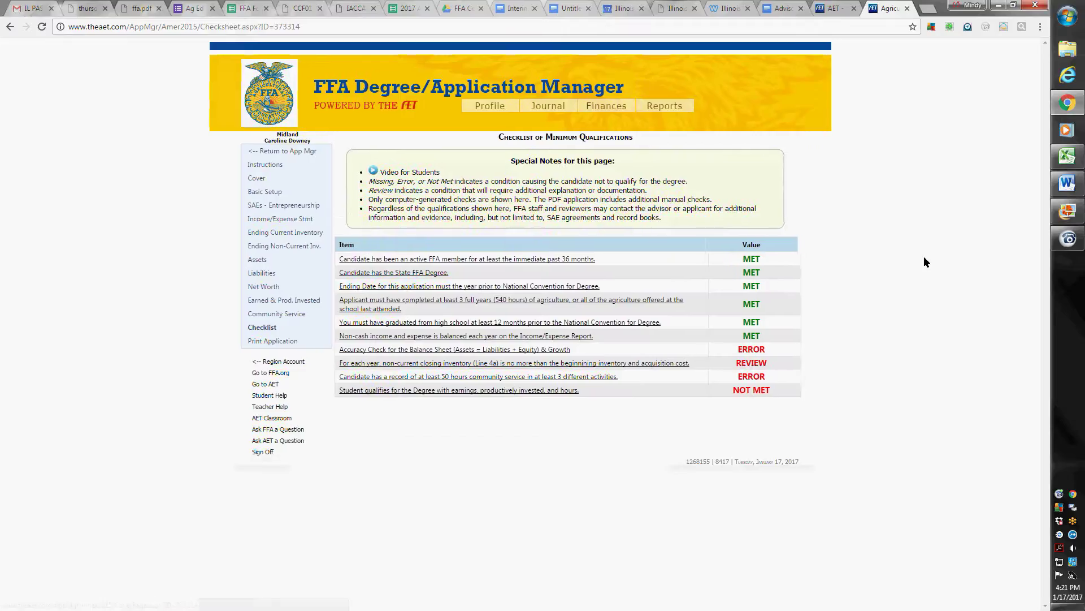
click(271, 314)
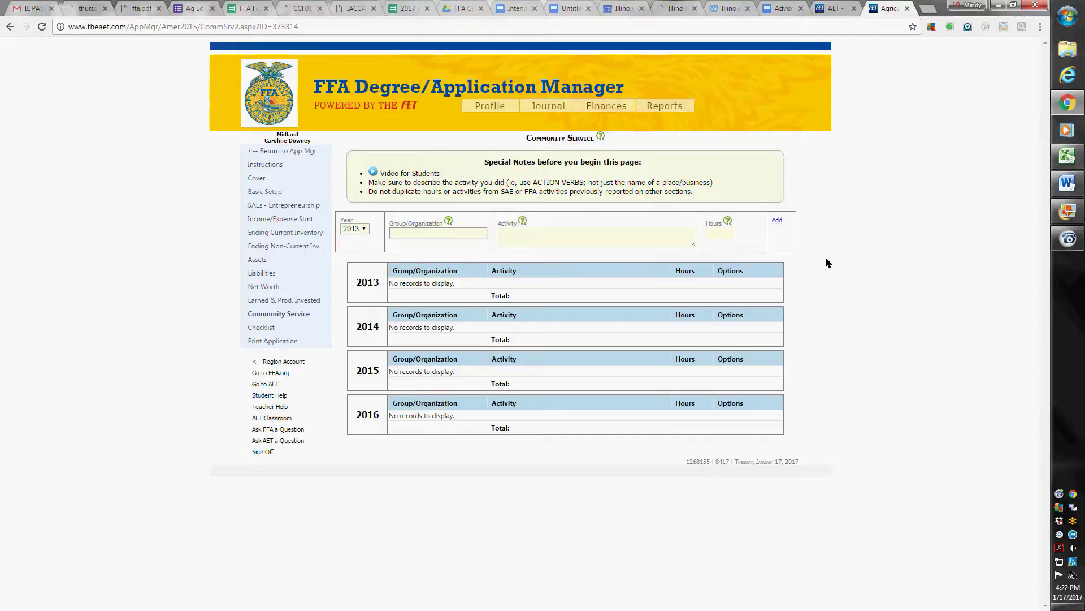
click(264, 327)
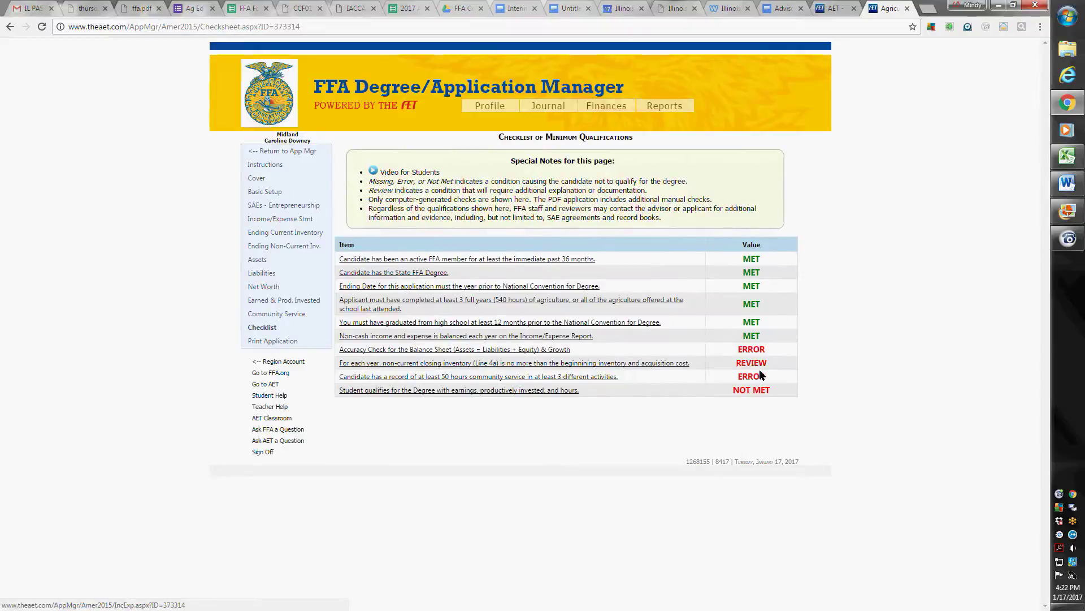
click(428, 350)
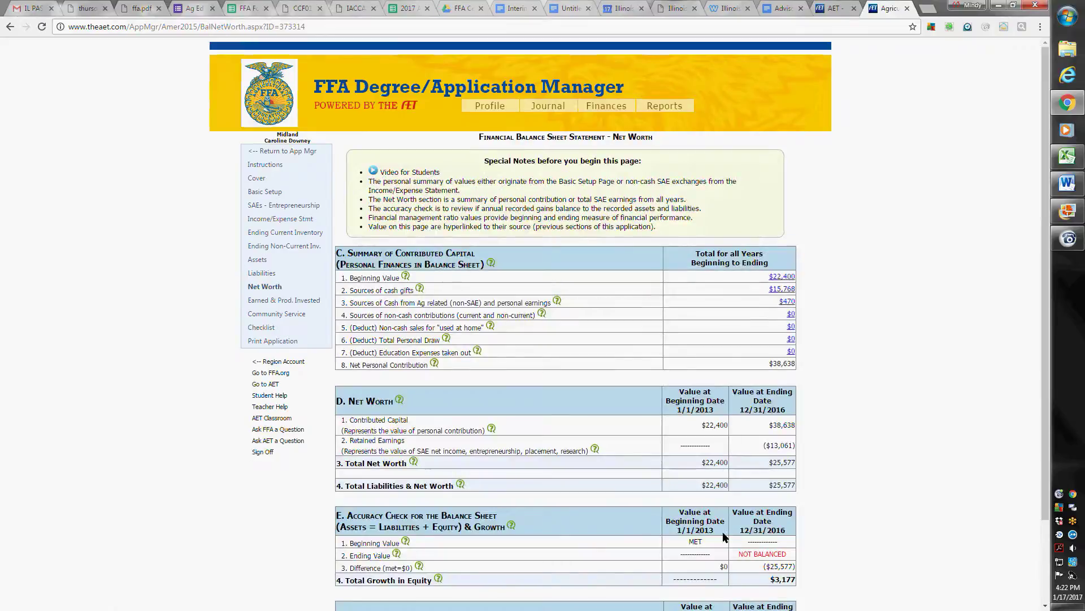
click(263, 328)
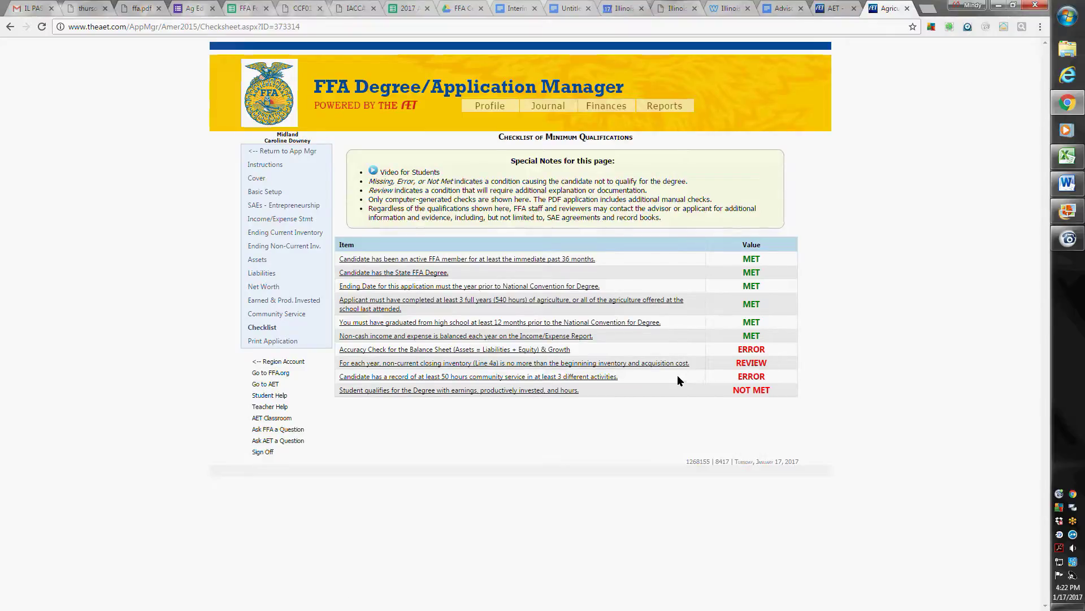
- Generate the draft PDF of the American Degree application and open the downloaded file
click(289, 341)
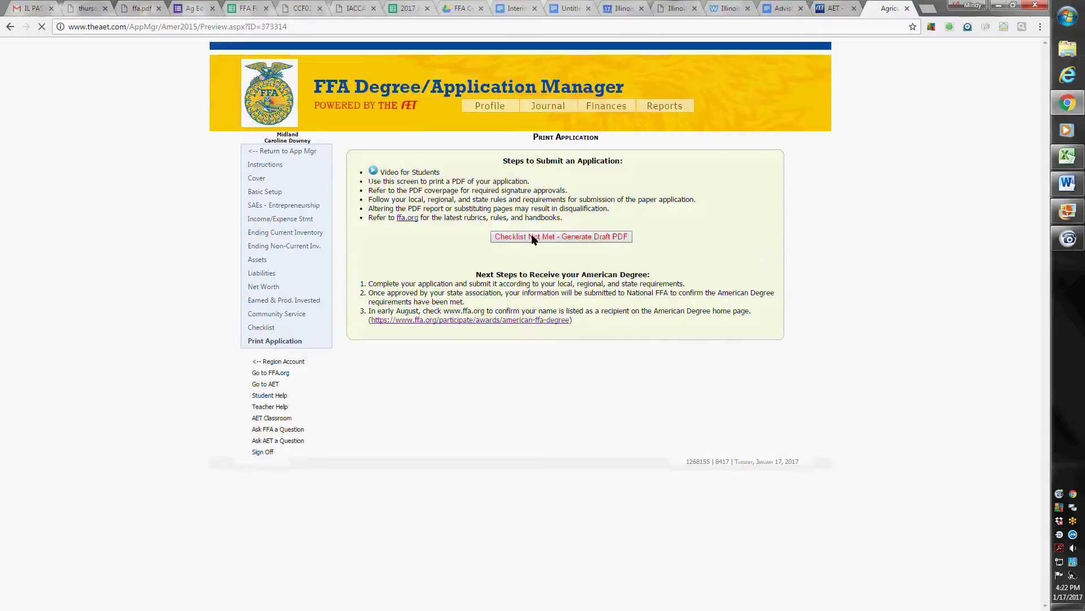
click(533, 237)
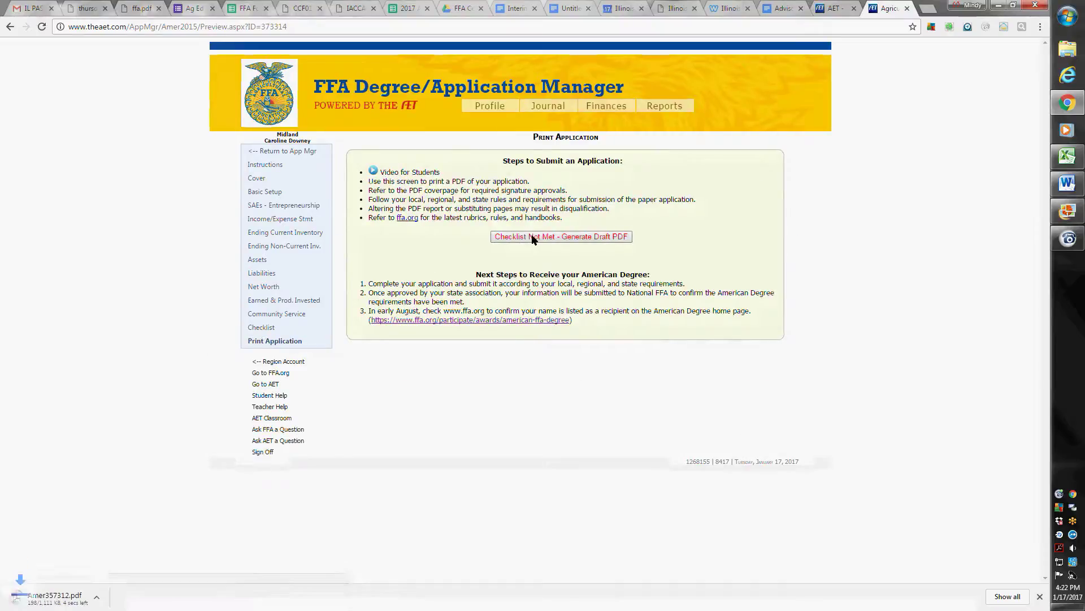
click(44, 598)
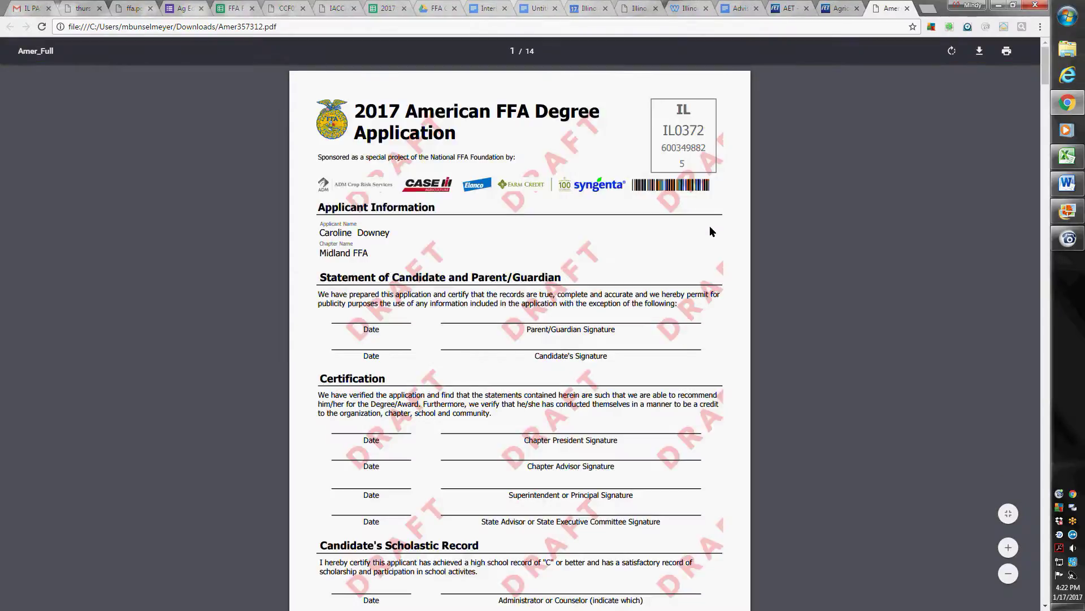
- Look through the draft PDF's signature and certification page and the applicant contact and chapter information page
scroll(710, 228, down, 6)
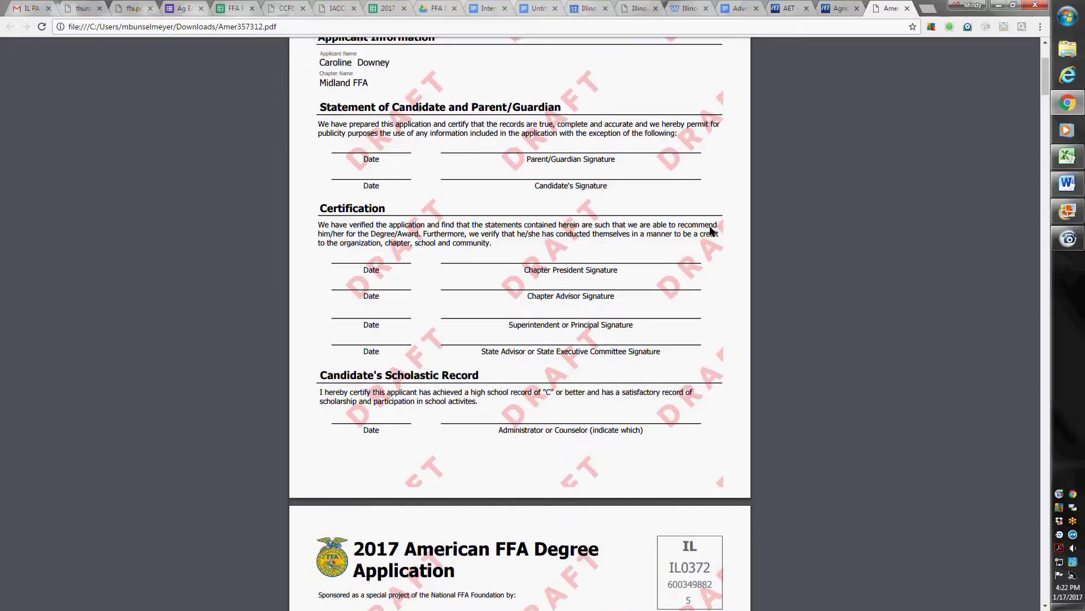
scroll(710, 228, down, 4)
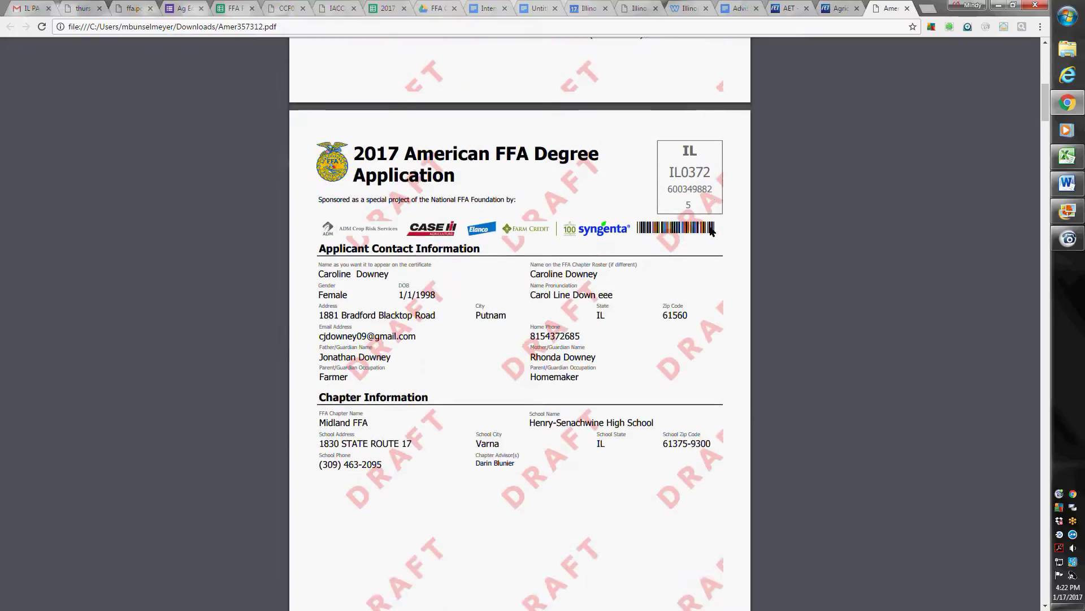
scroll(711, 228, up, 1)
scroll(710, 226, up, 8)
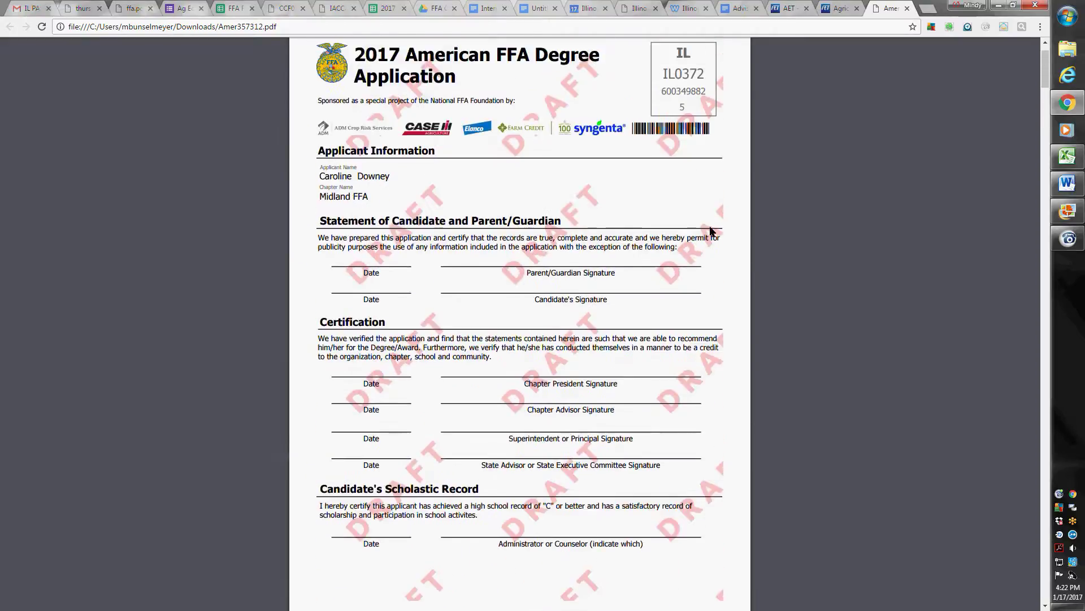
scroll(710, 228, down, 1)
scroll(710, 228, up, 1)
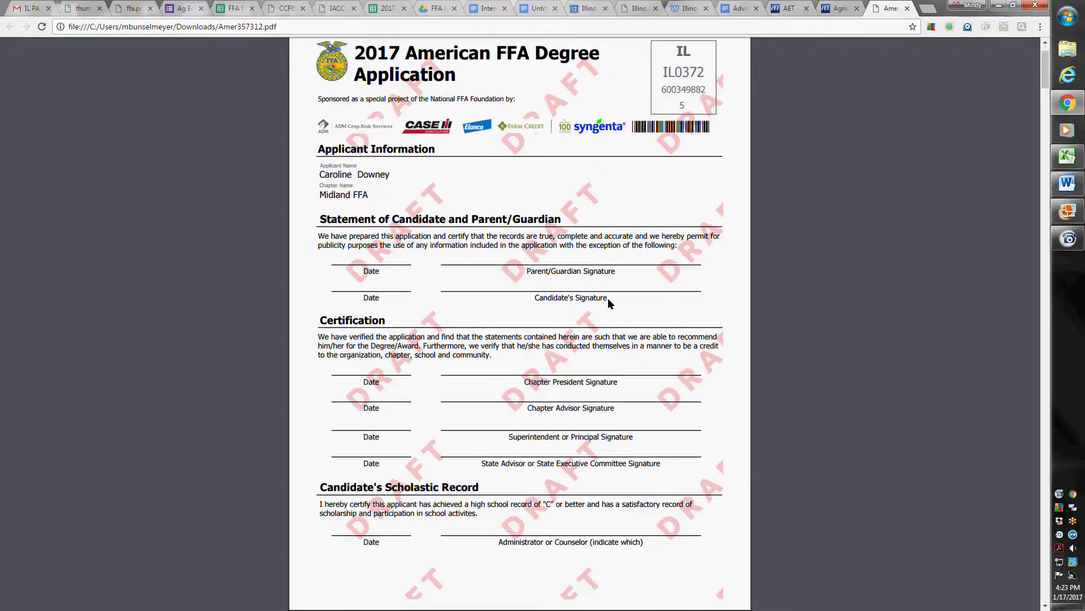
scroll(606, 304, down, 1)
scroll(605, 307, down, 1)
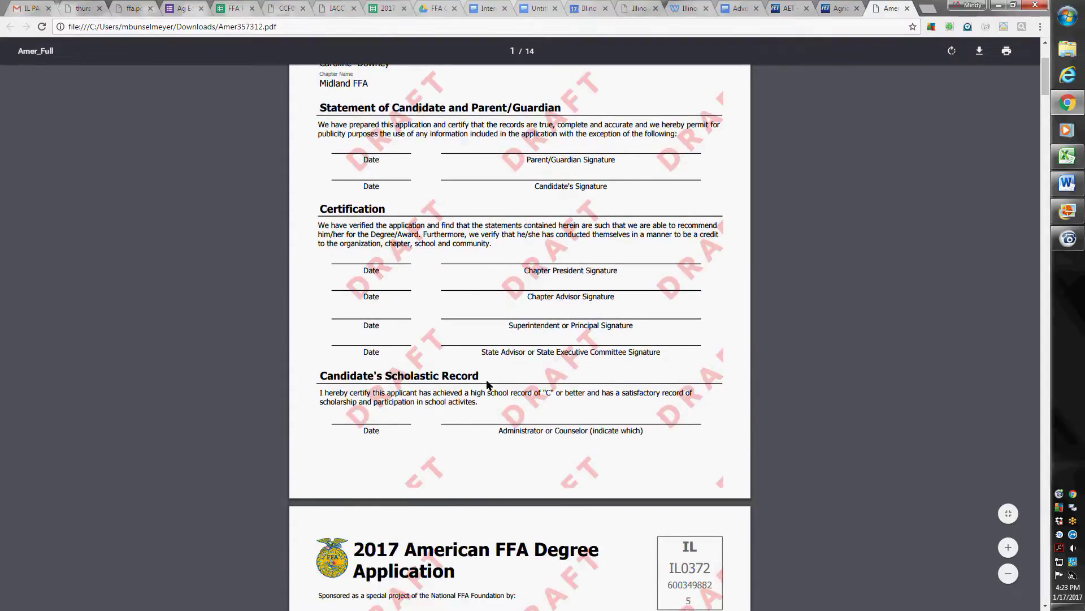
scroll(600, 400, down, 6)
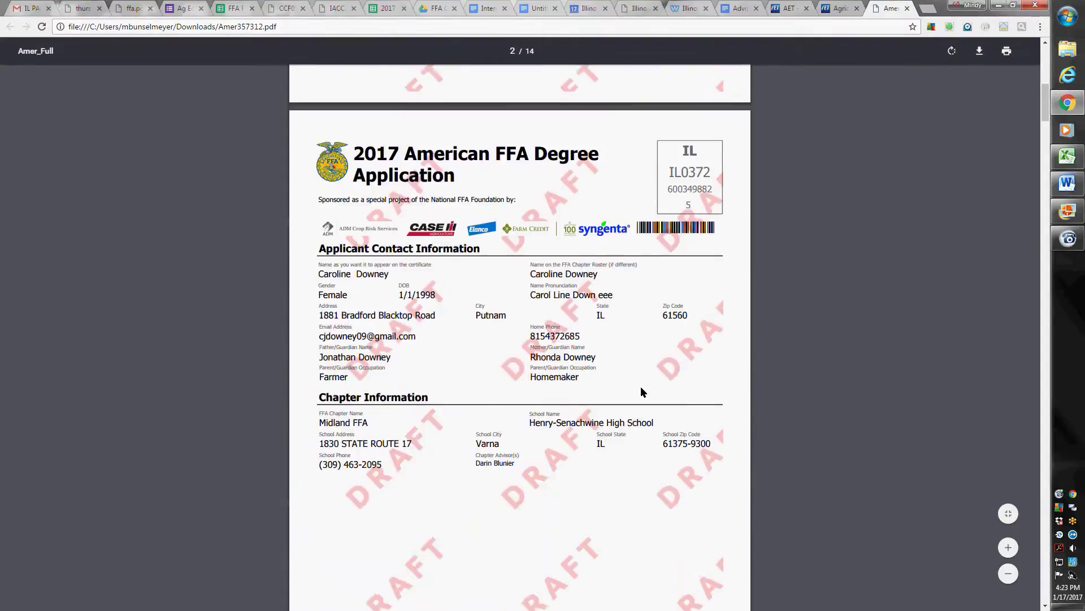
scroll(640, 386, up, 1)
scroll(643, 391, up, 3)
scroll(643, 391, down, 4)
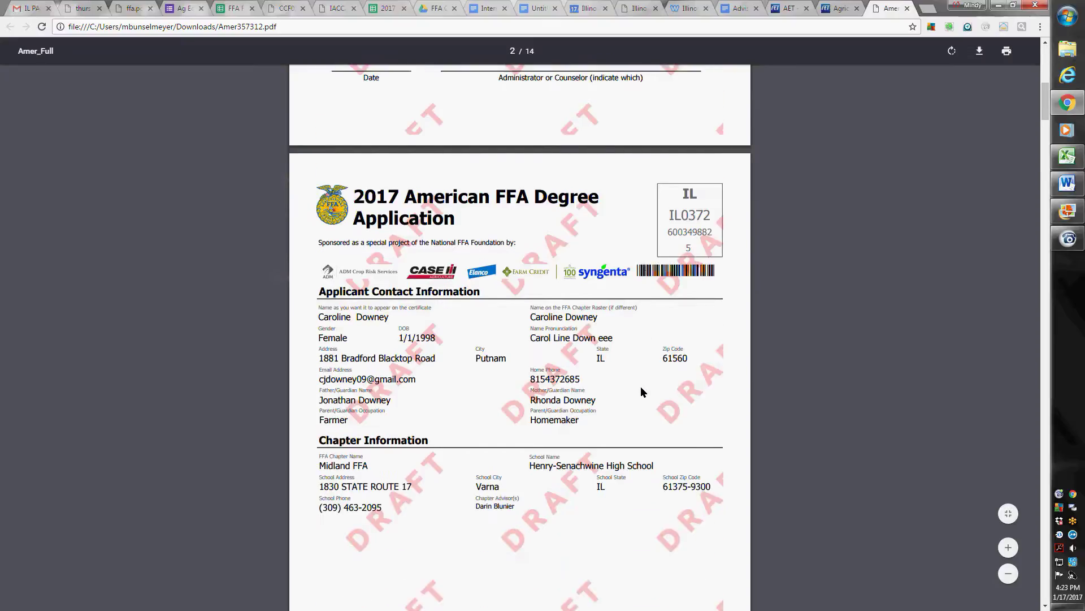
scroll(642, 391, down, 2)
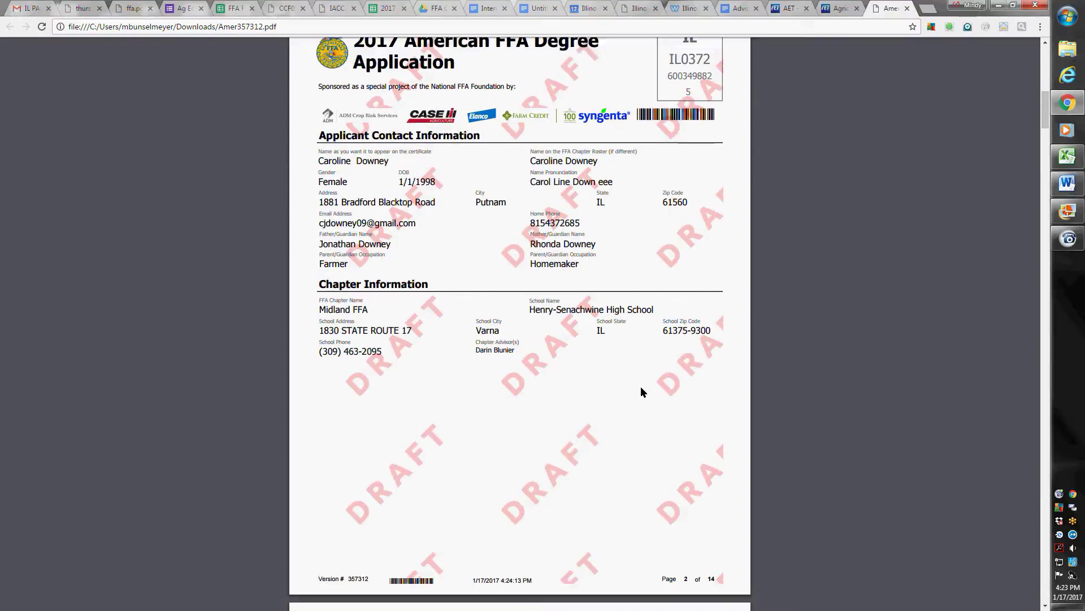
scroll(643, 374, up, 3)
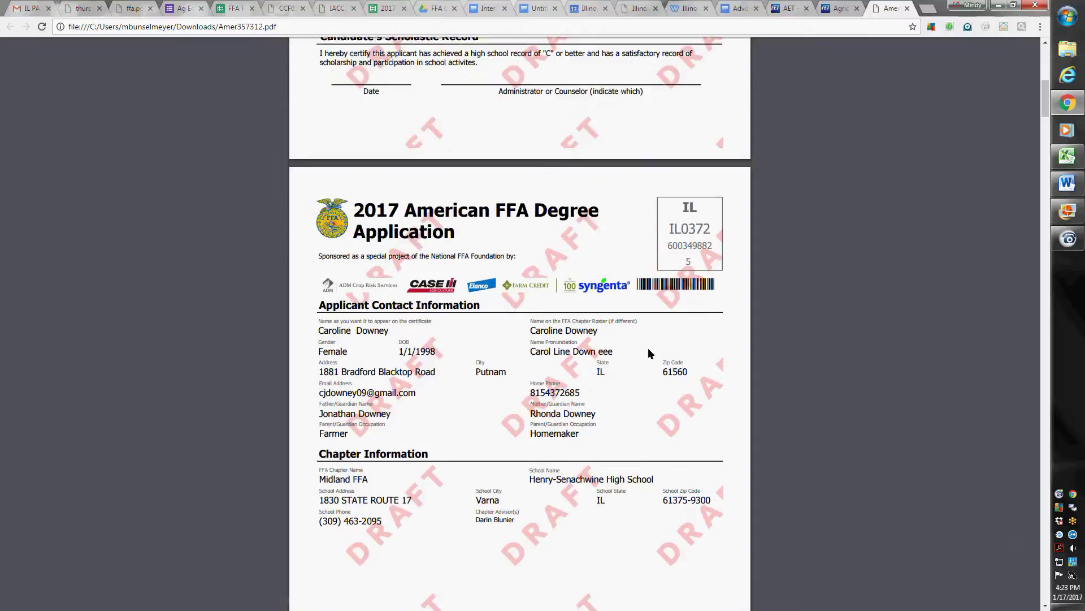
scroll(648, 348, up, 8)
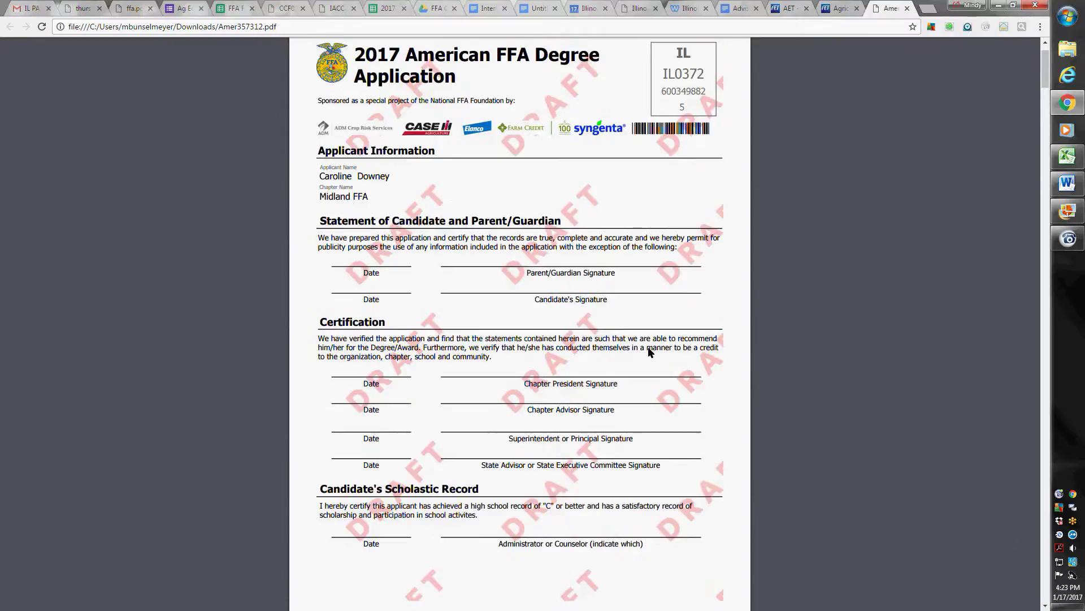
- Read through the FFA History, Education Information and Basic Award Setup Information pages of the draft PDF
scroll(648, 347, down, 6)
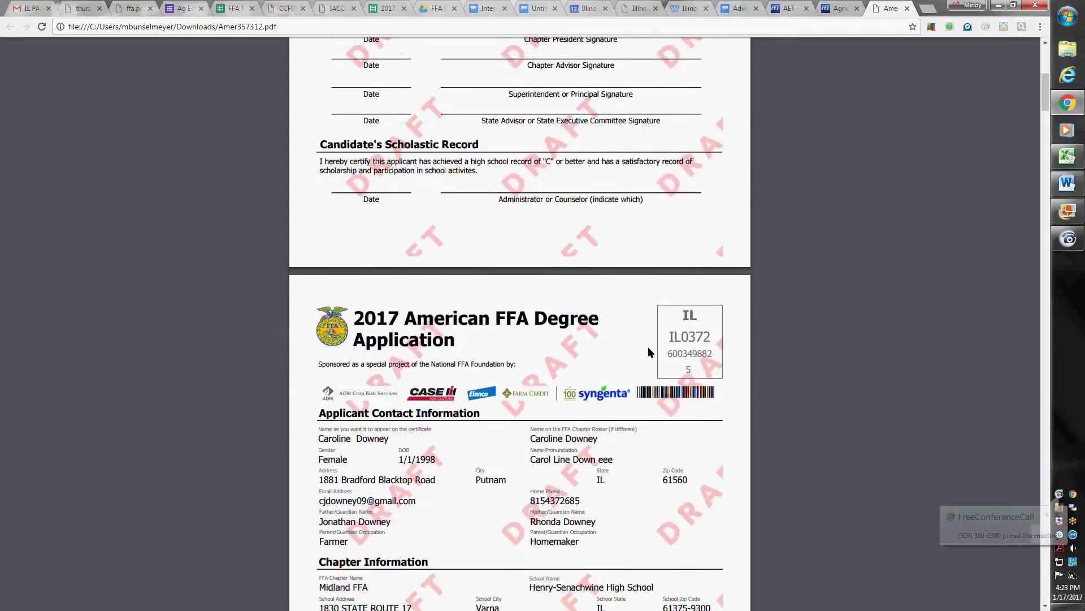
scroll(648, 351, down, 3)
scroll(649, 348, down, 4)
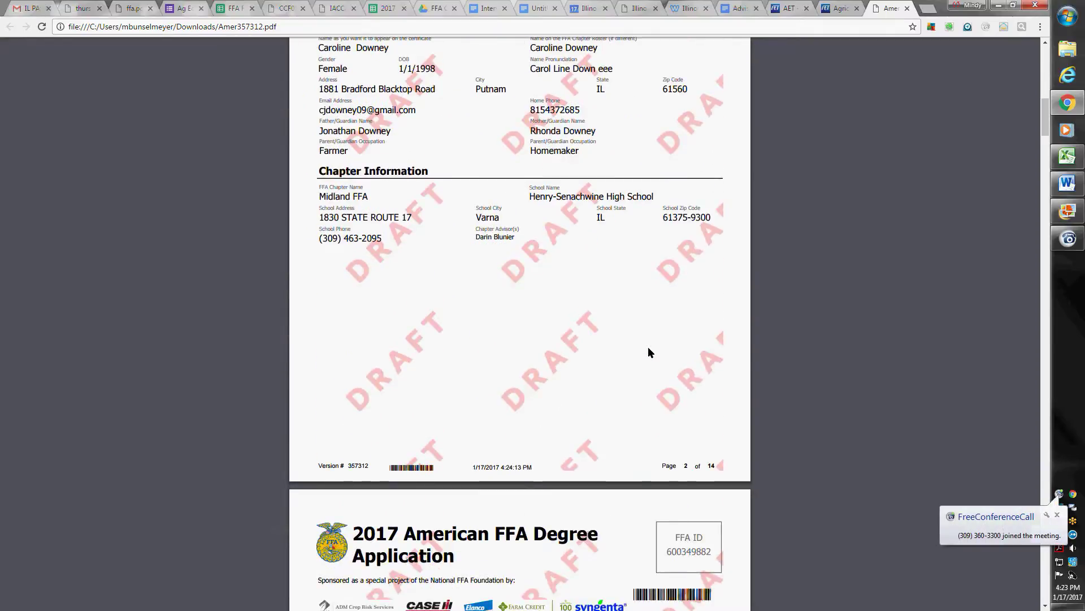
scroll(648, 352, down, 3)
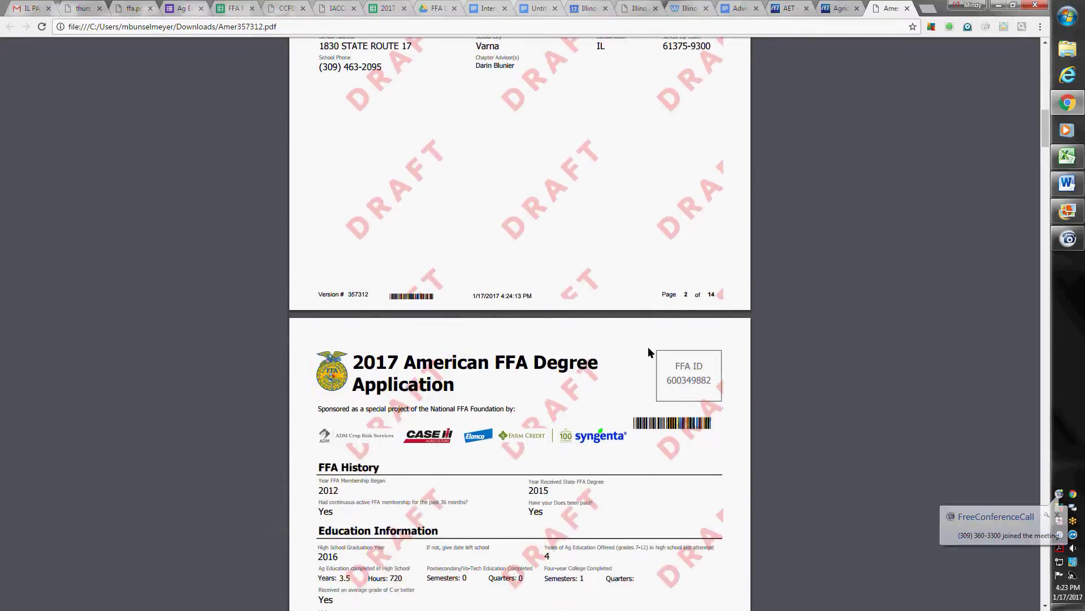
scroll(649, 349, down, 6)
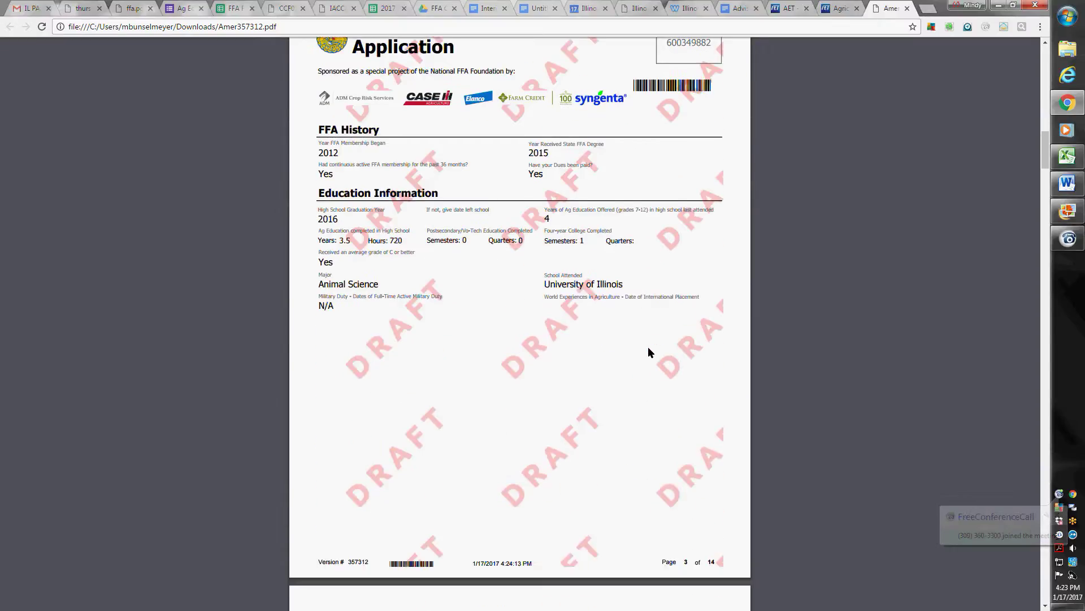
scroll(648, 348, down, 3)
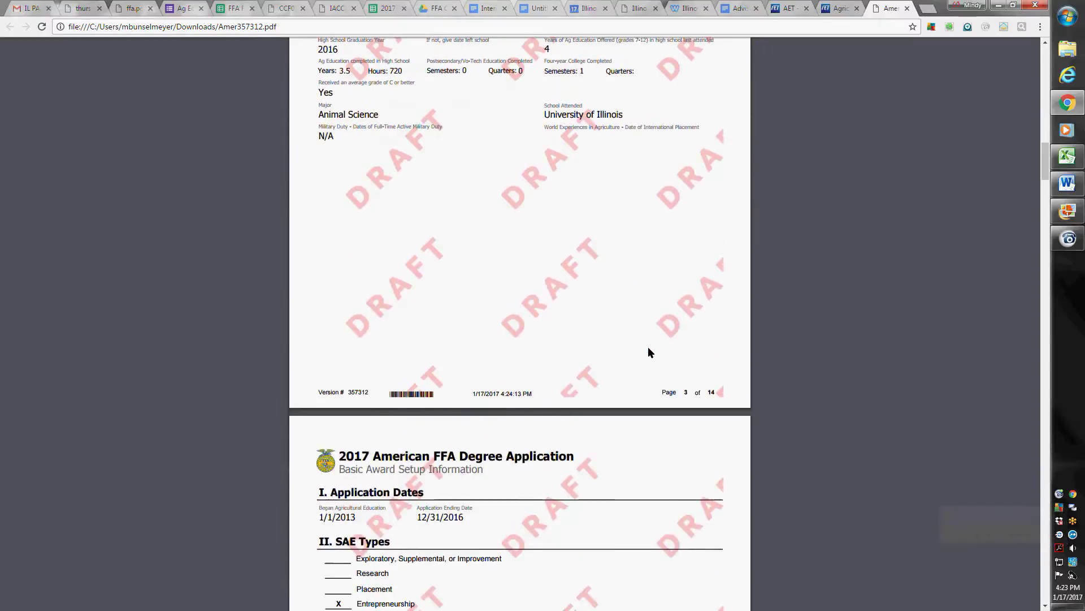
scroll(648, 348, up, 9)
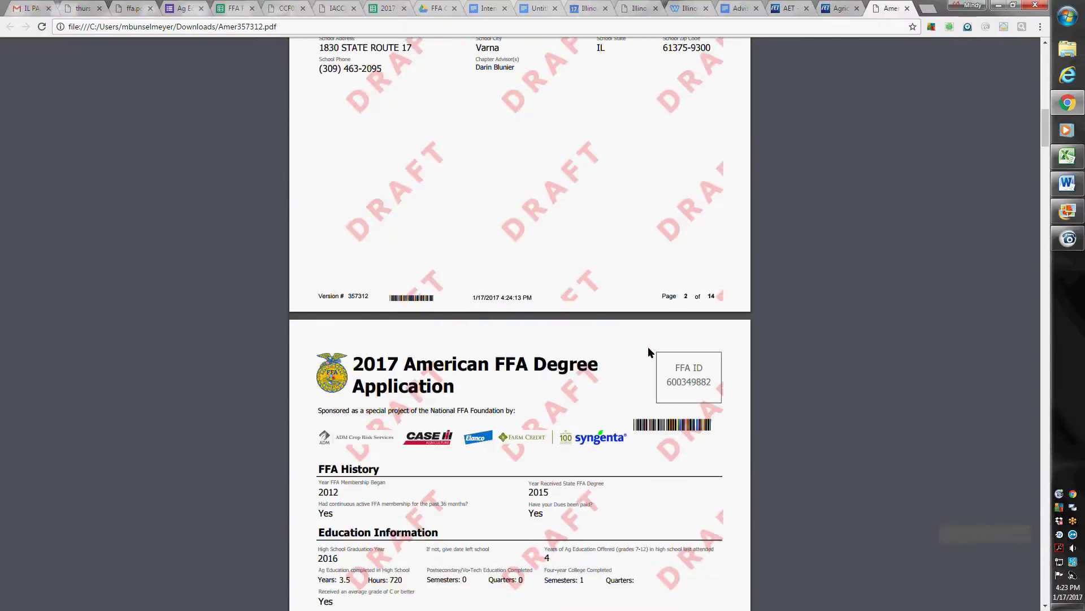
scroll(649, 351, up, 2)
scroll(649, 352, down, 3)
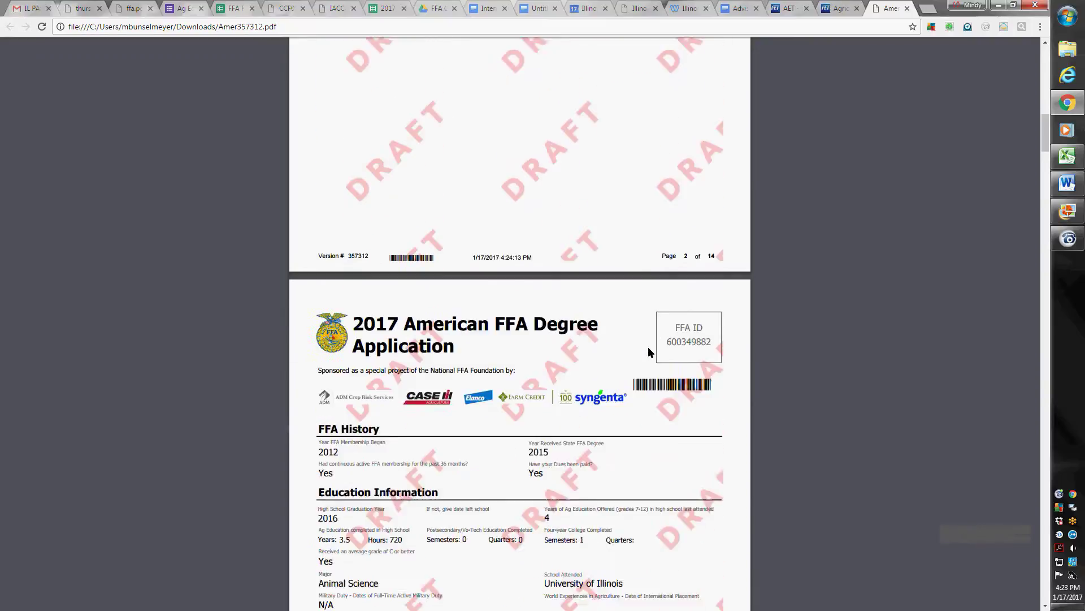
scroll(648, 352, down, 10)
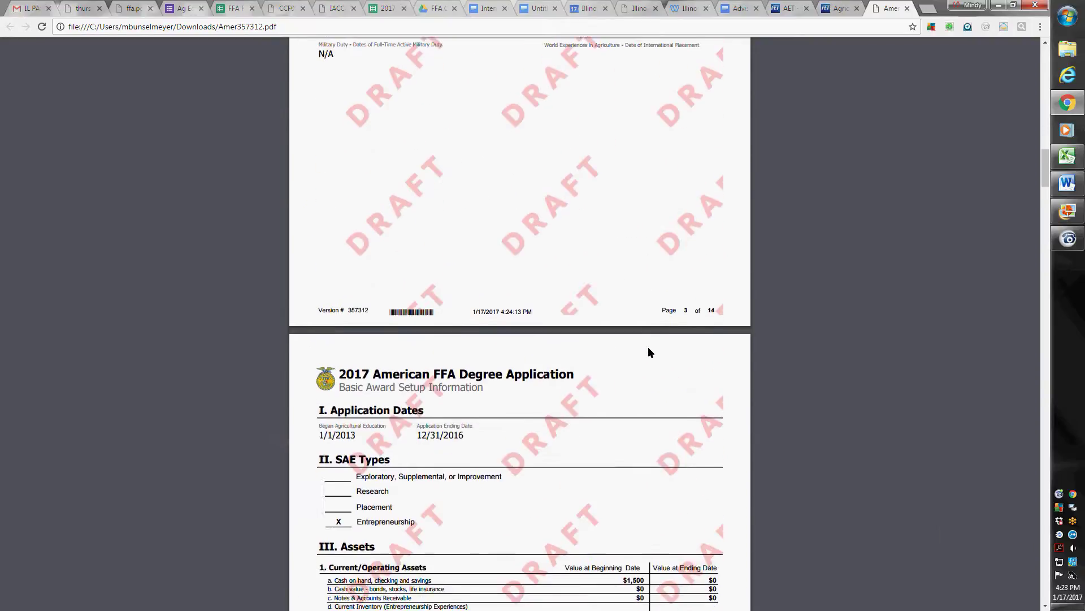
scroll(649, 352, down, 4)
scroll(650, 352, down, 1)
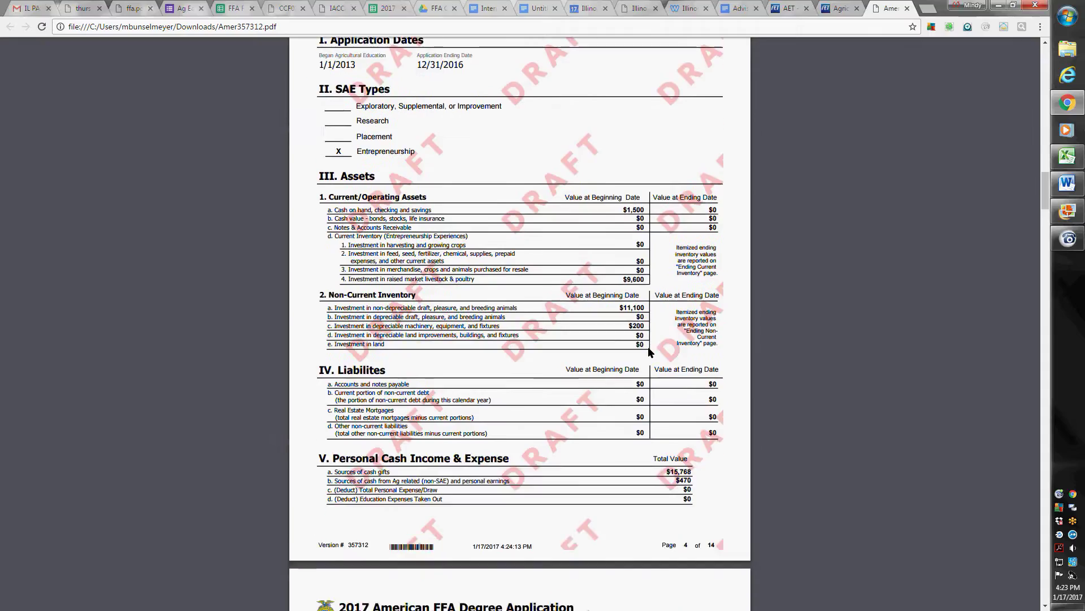
- Look through the draft PDF's Basic Award Setup, Entrepreneurship SAE, and current and non-current inventory pages
scroll(650, 353, up, 1)
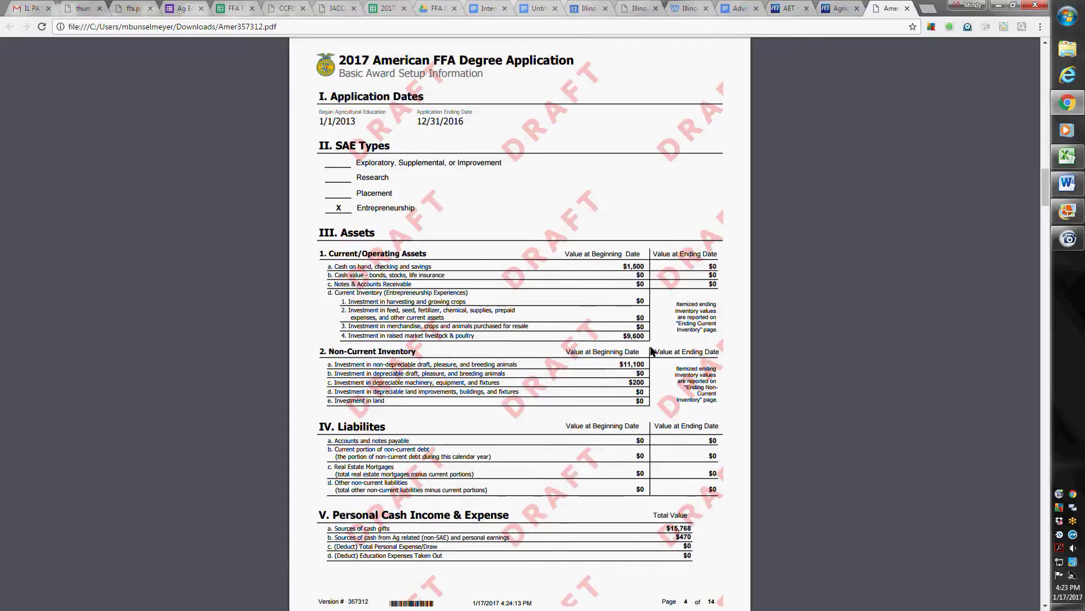
scroll(650, 353, down, 6)
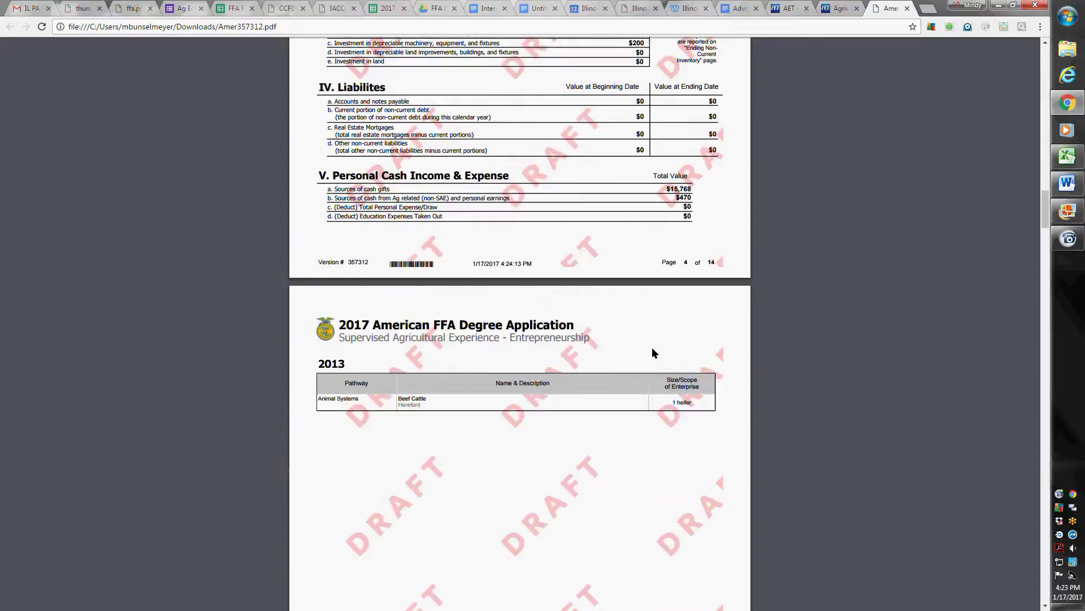
scroll(653, 353, down, 2)
scroll(653, 352, down, 6)
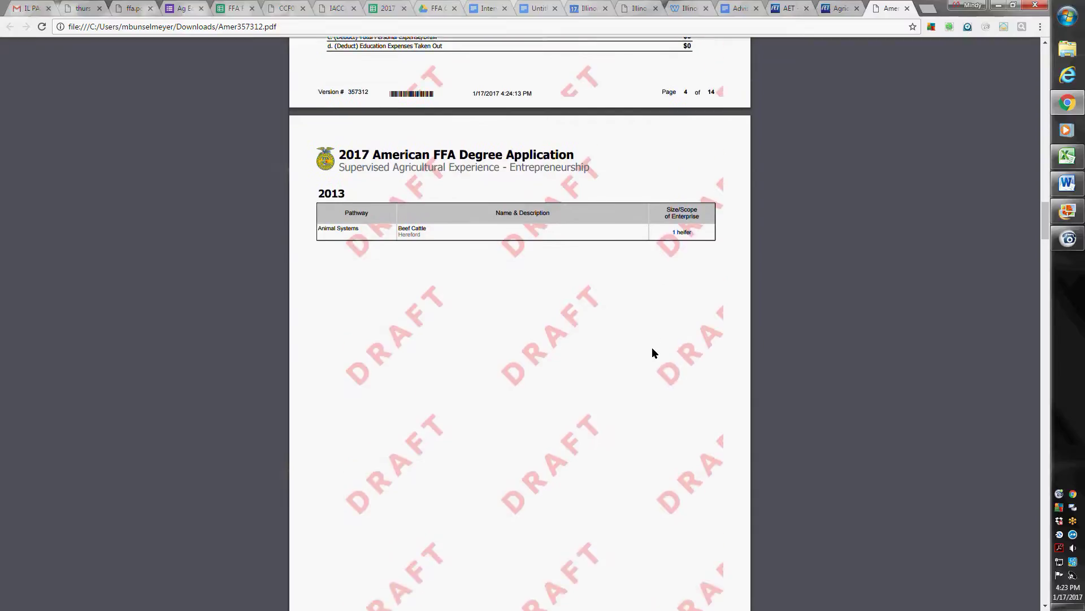
scroll(653, 353, down, 6)
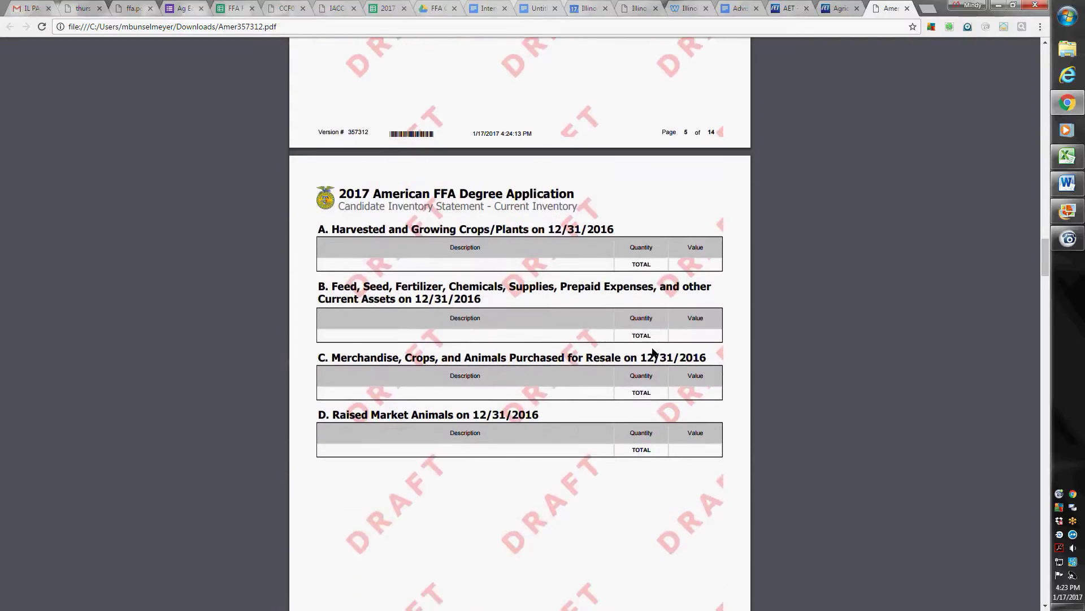
scroll(652, 350, down, 7)
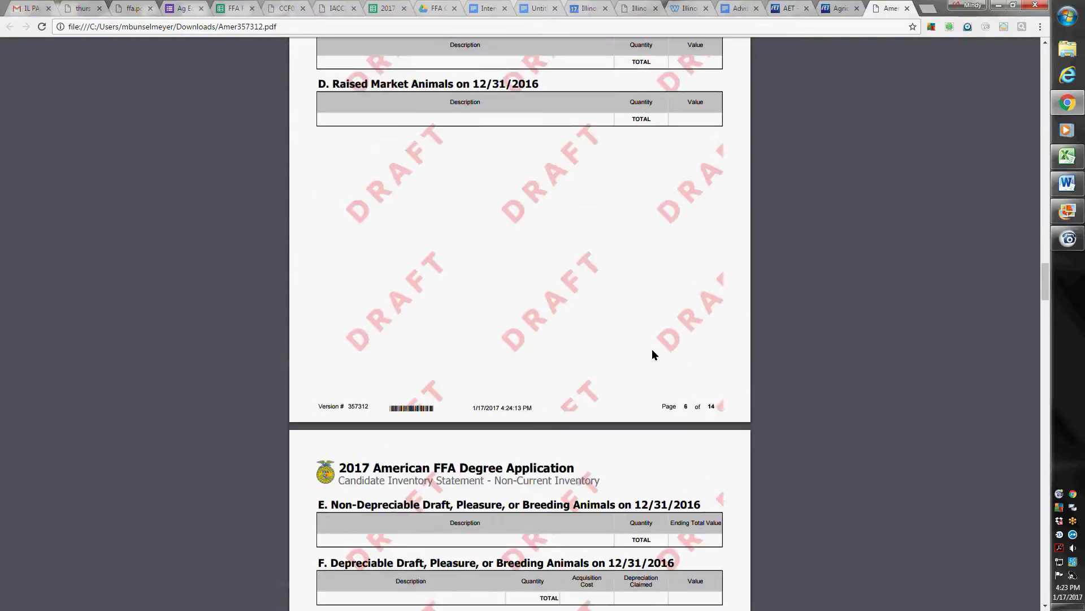
scroll(653, 354, down, 10)
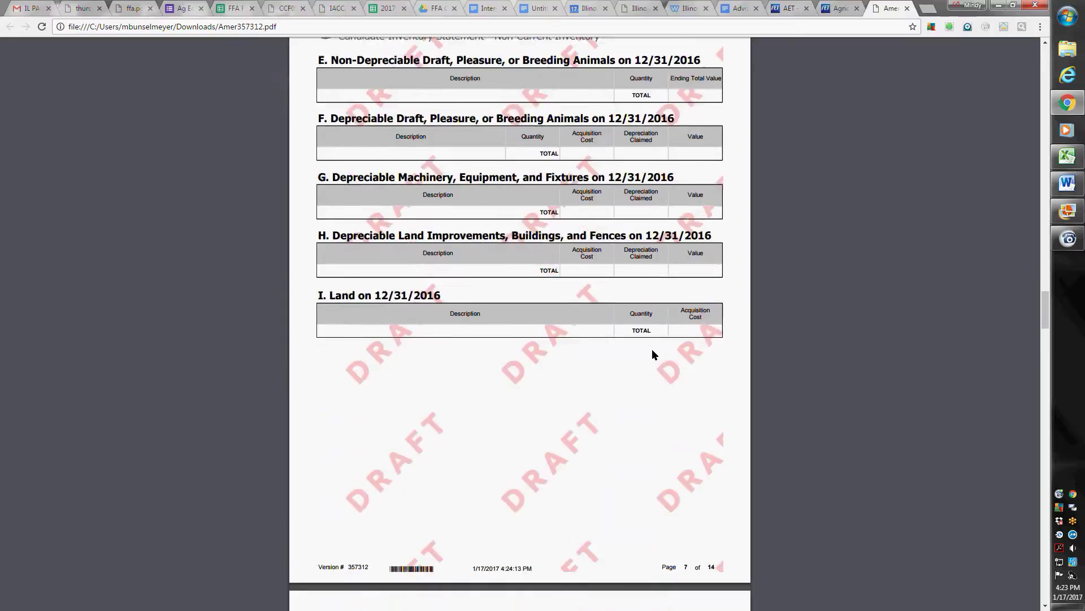
- Read the draft PDF's Income and Expense Summary and the balance sheet's Assets & Liabilities page
scroll(653, 354, down, 6)
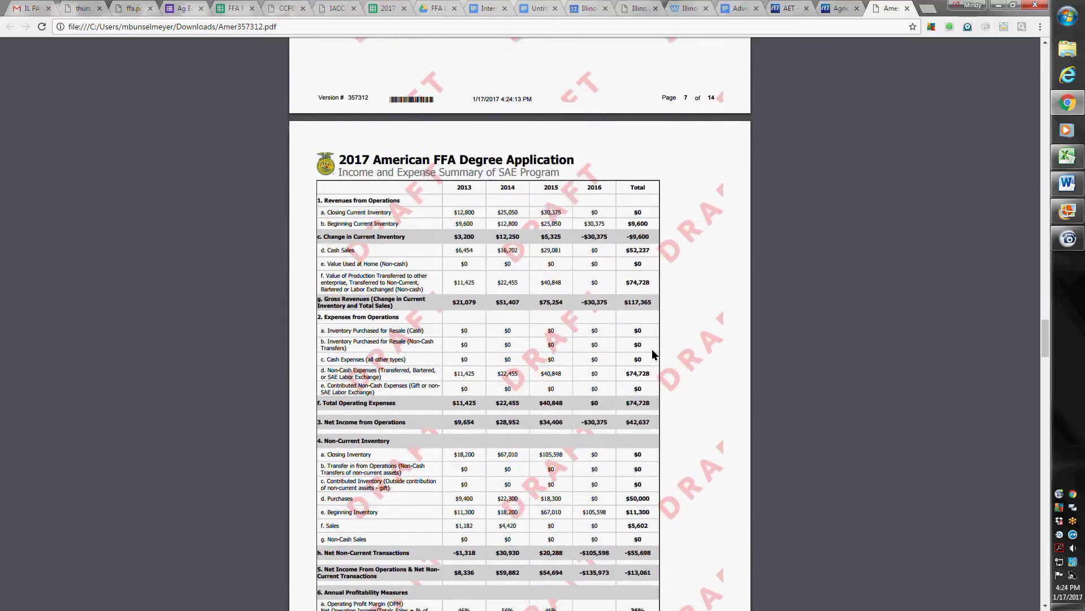
scroll(652, 354, down, 2)
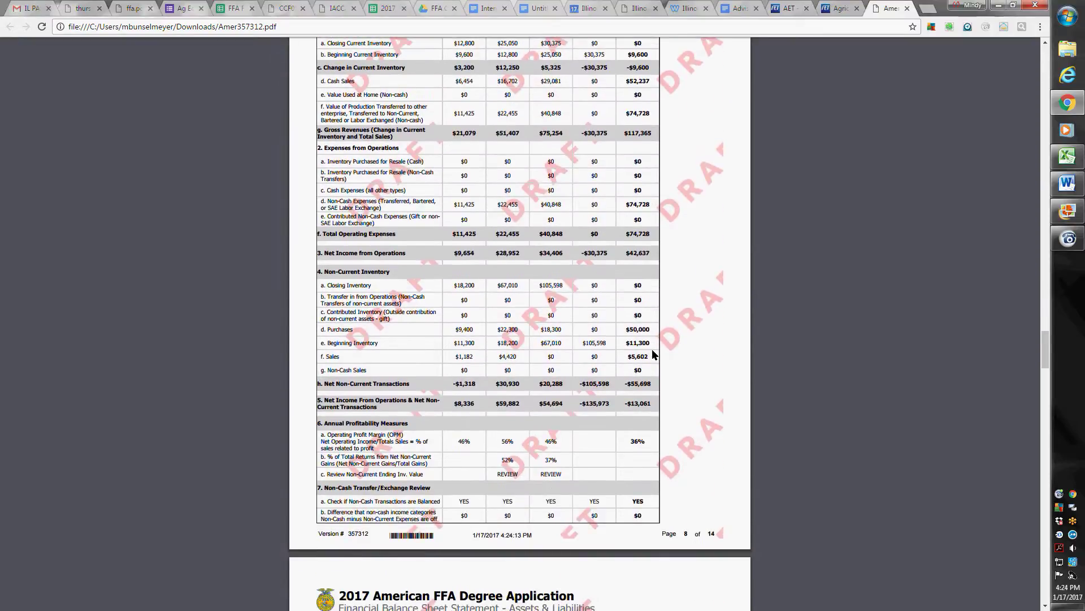
scroll(652, 354, down, 6)
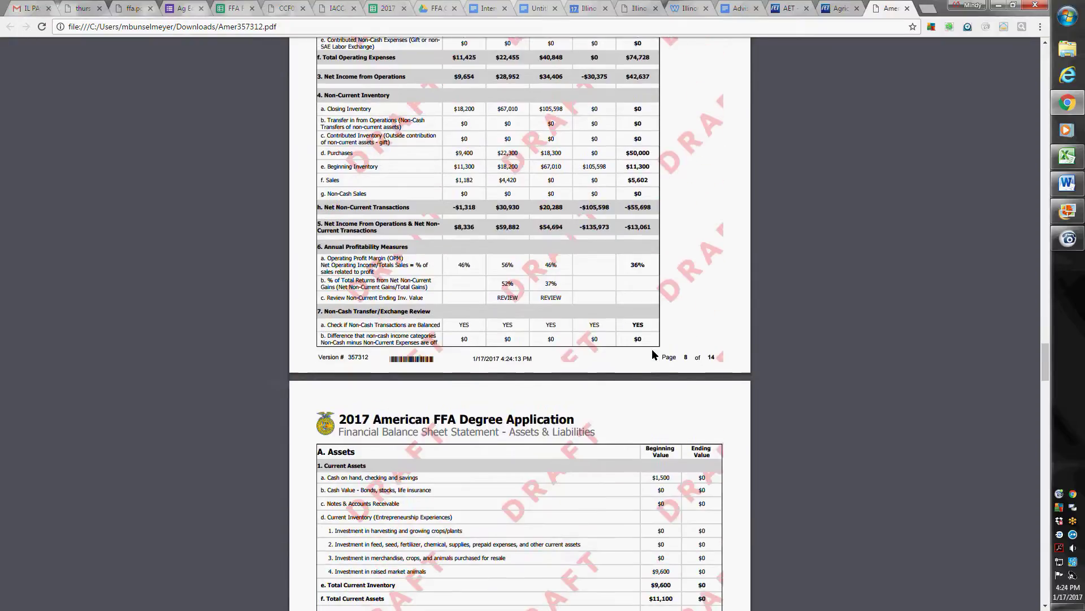
scroll(653, 354, down, 4)
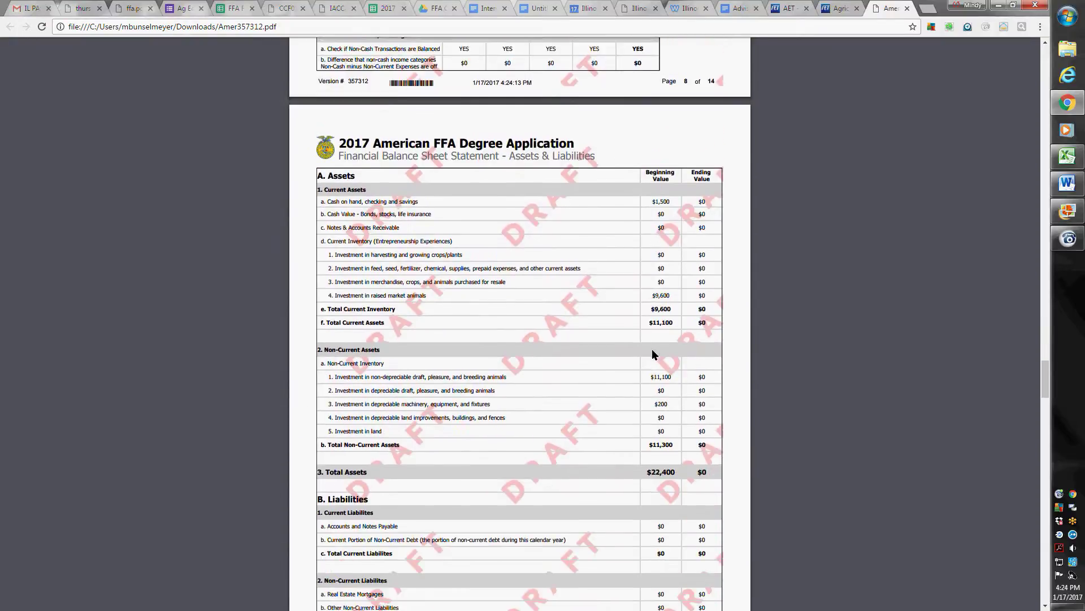
scroll(652, 354, down, 7)
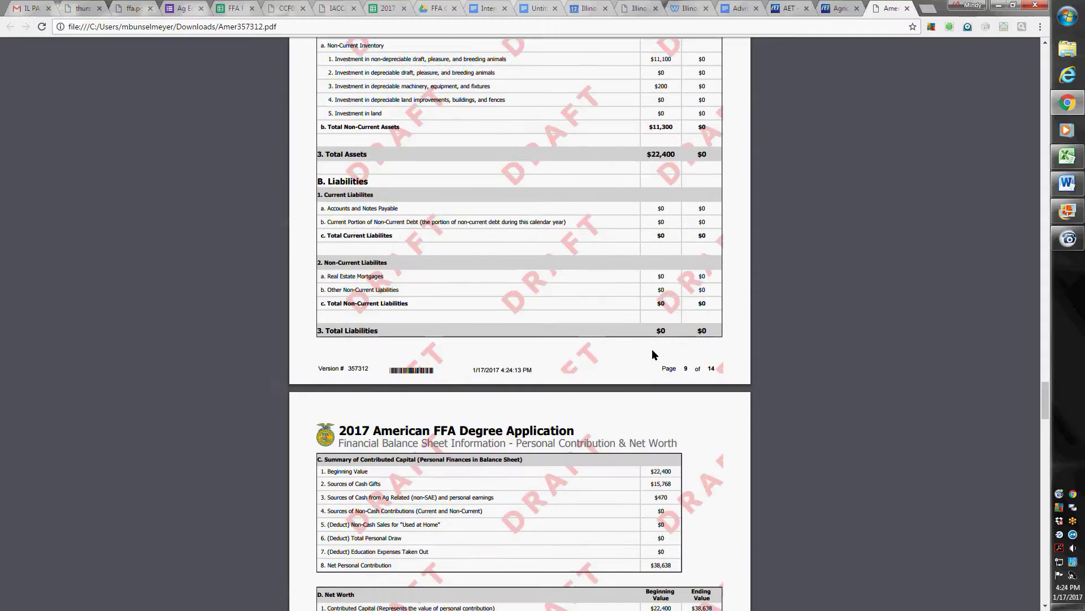
- Examine the balance sheet's Personal Contribution & Net Worth page and the Earnings & Productively Invested page with its qualification check
scroll(652, 351, down, 3)
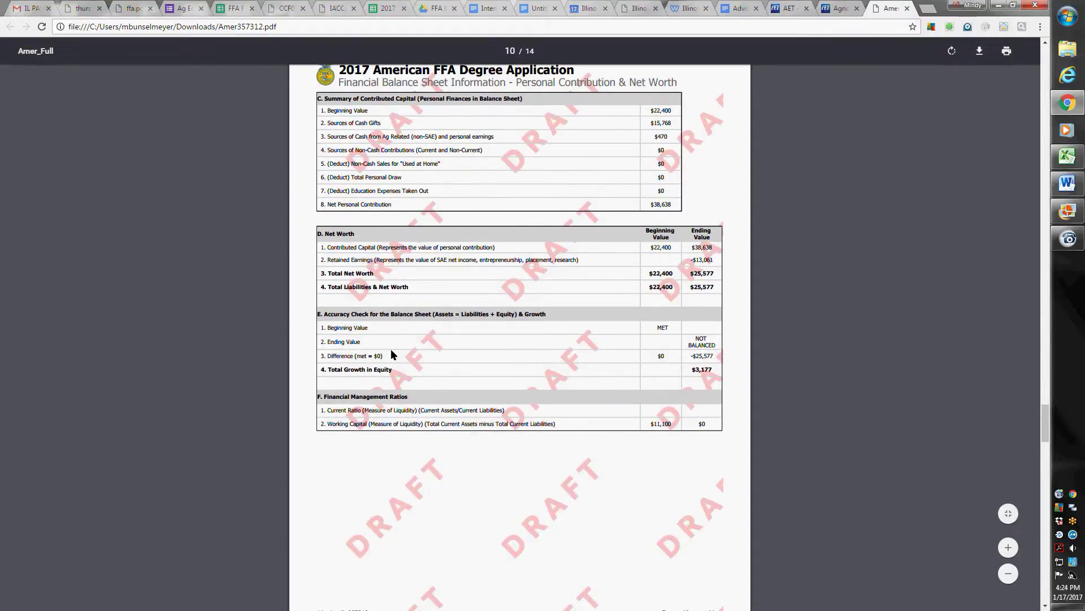
scroll(585, 483, down, 6)
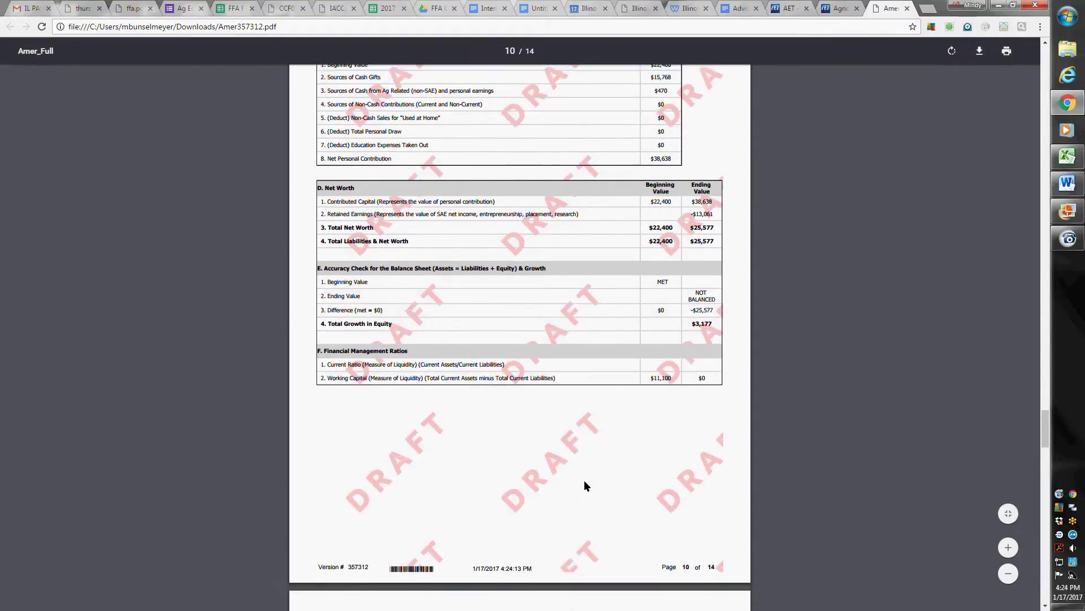
scroll(585, 484, down, 5)
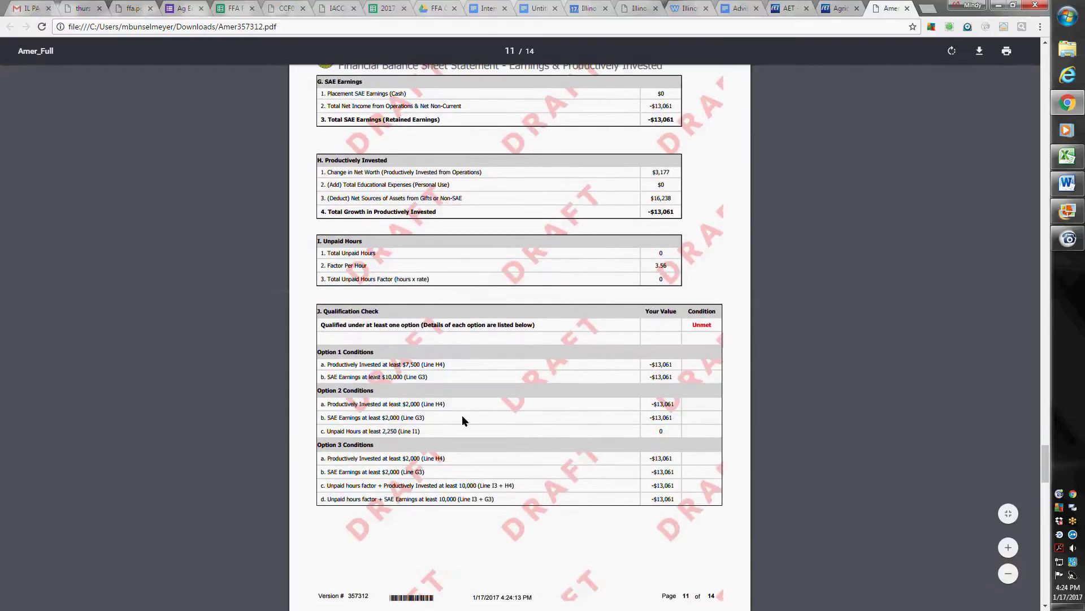
scroll(597, 561, down, 6)
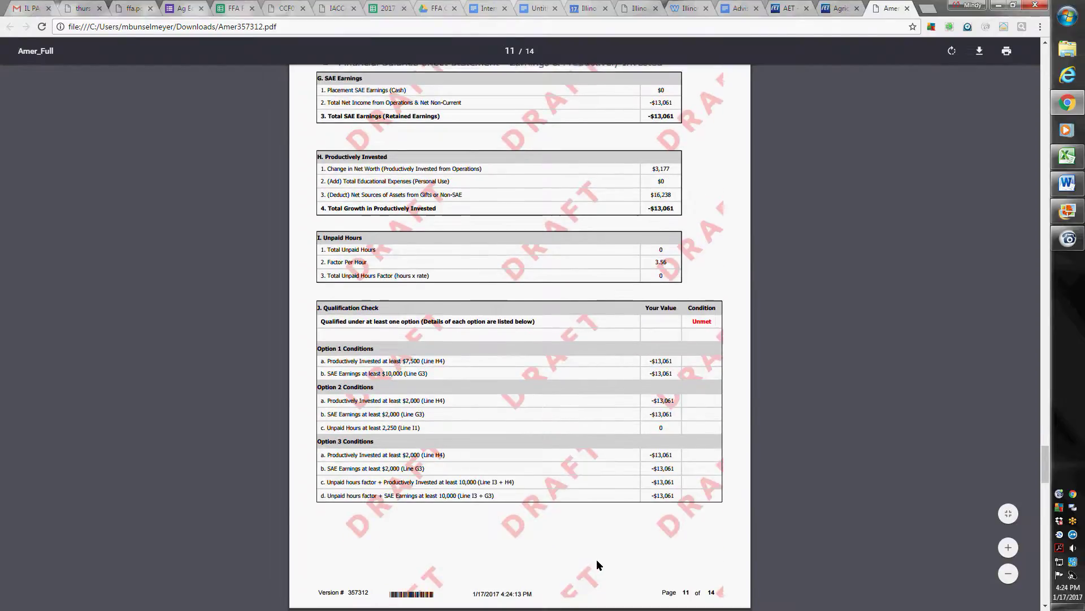
- Review the draft PDF's Community Service page and its Checklist of Minimum Qualifications
scroll(605, 553, down, 3)
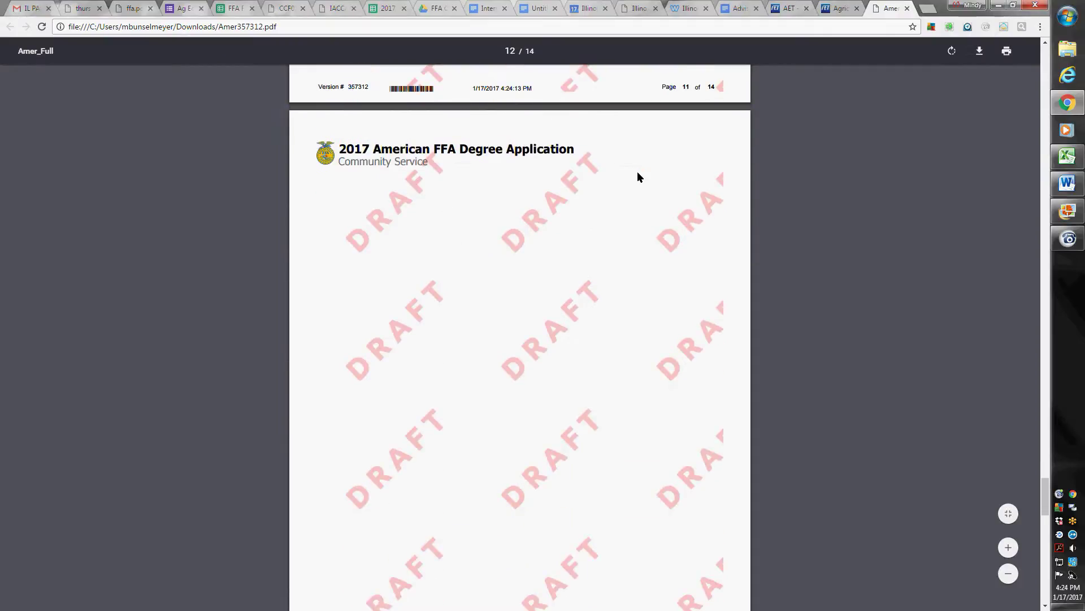
scroll(673, 243, down, 7)
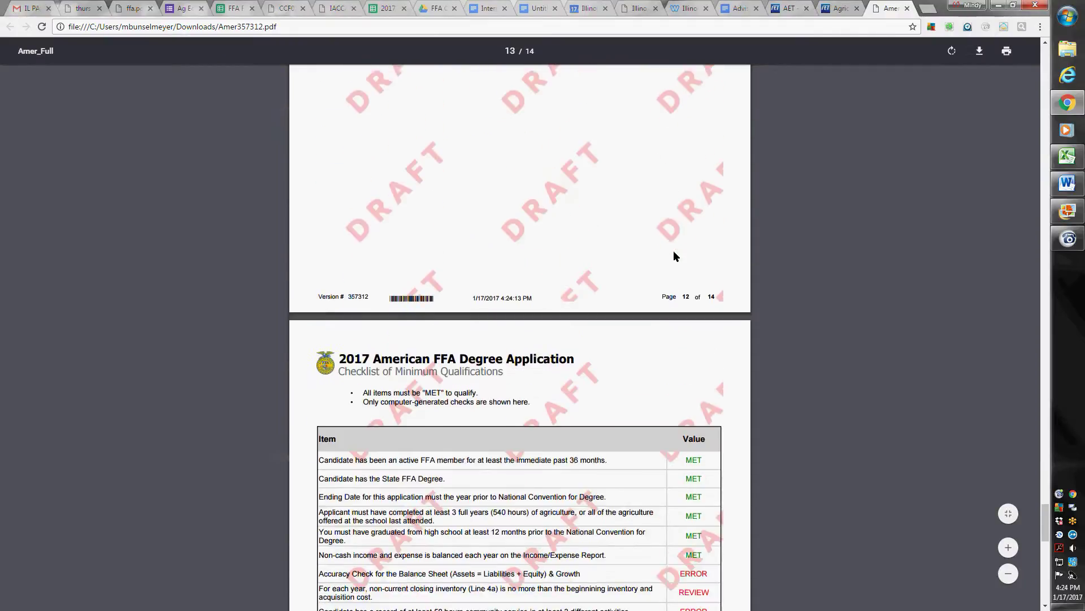
scroll(673, 252, down, 4)
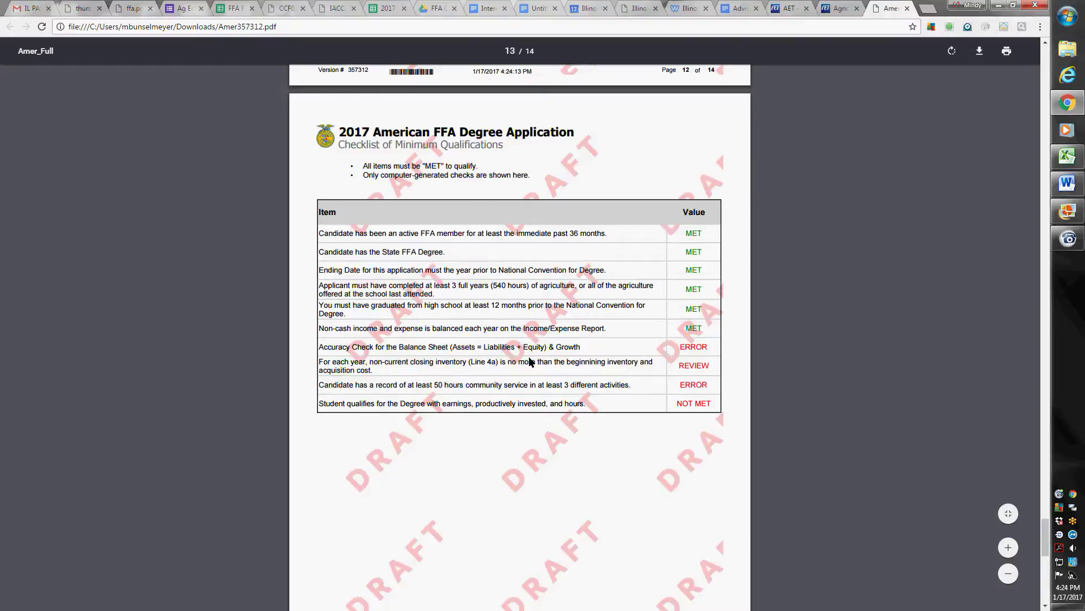
scroll(557, 469, down, 8)
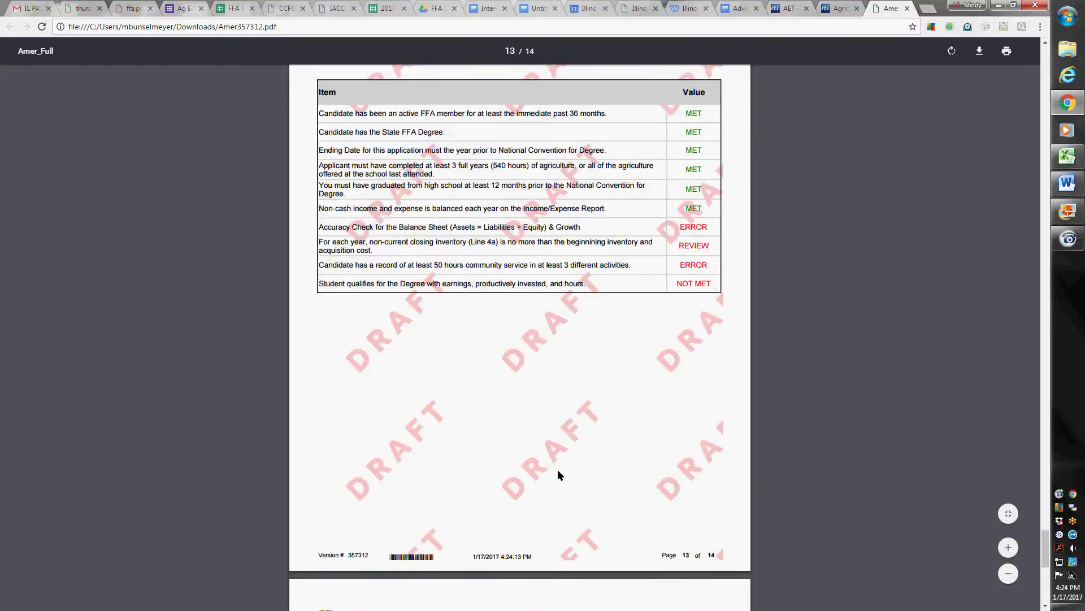
- Read the Degree Review Sheet at the end of the draft PDF and return to the cover page
scroll(563, 468, down, 3)
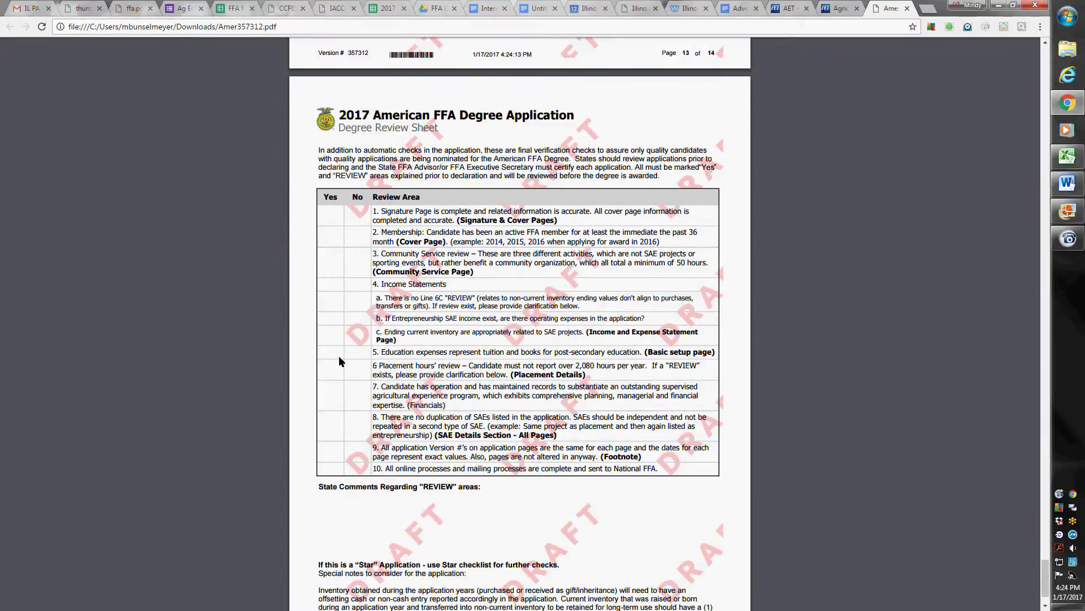
scroll(701, 551, down, 1)
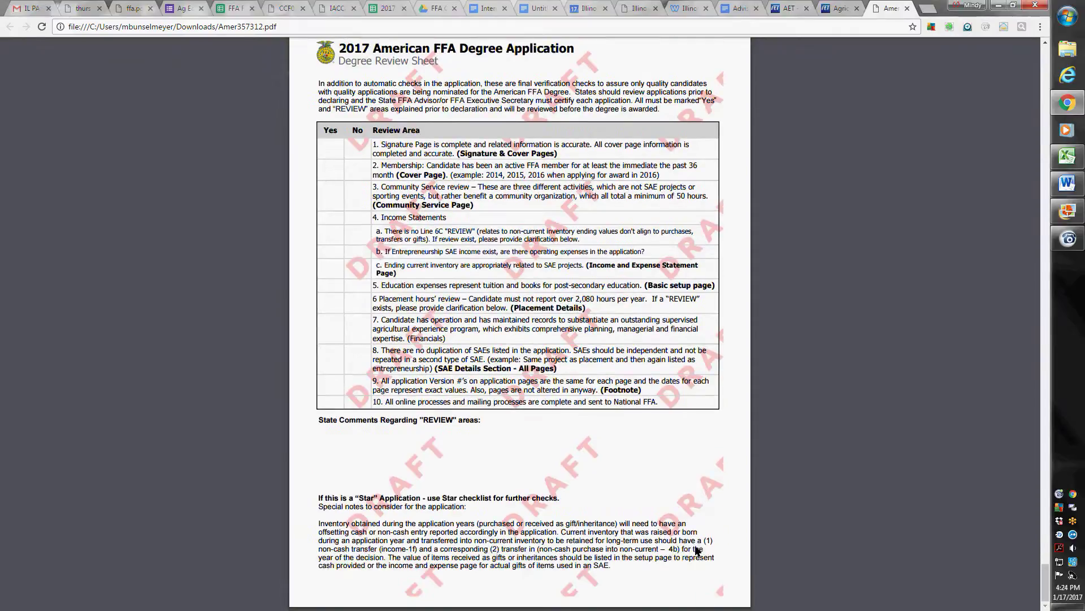
scroll(698, 551, up, 4)
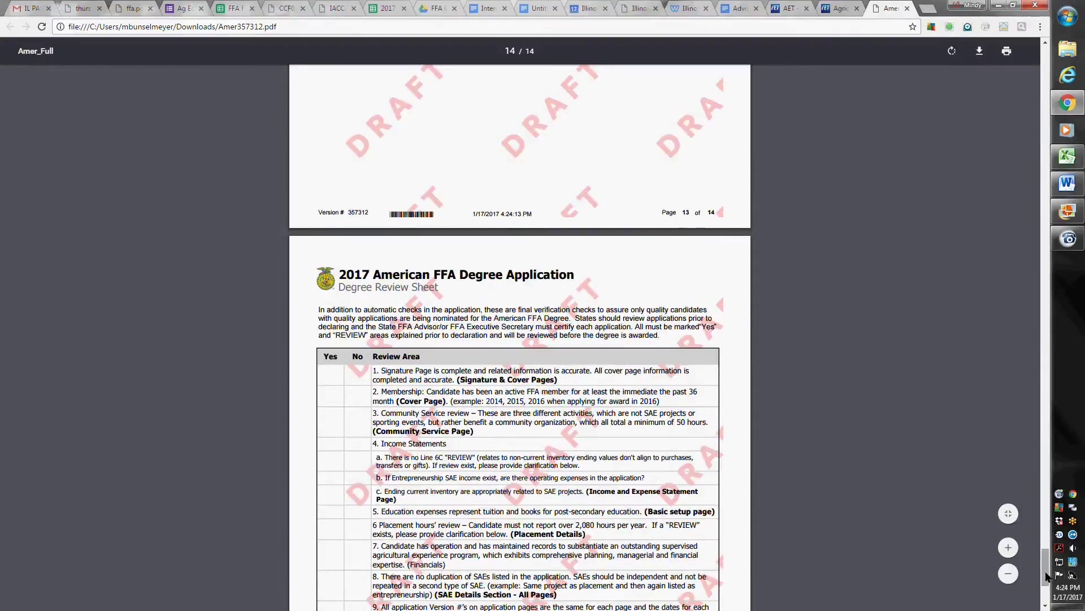
scroll(698, 551, up, 9)
scroll(698, 551, up, 20)
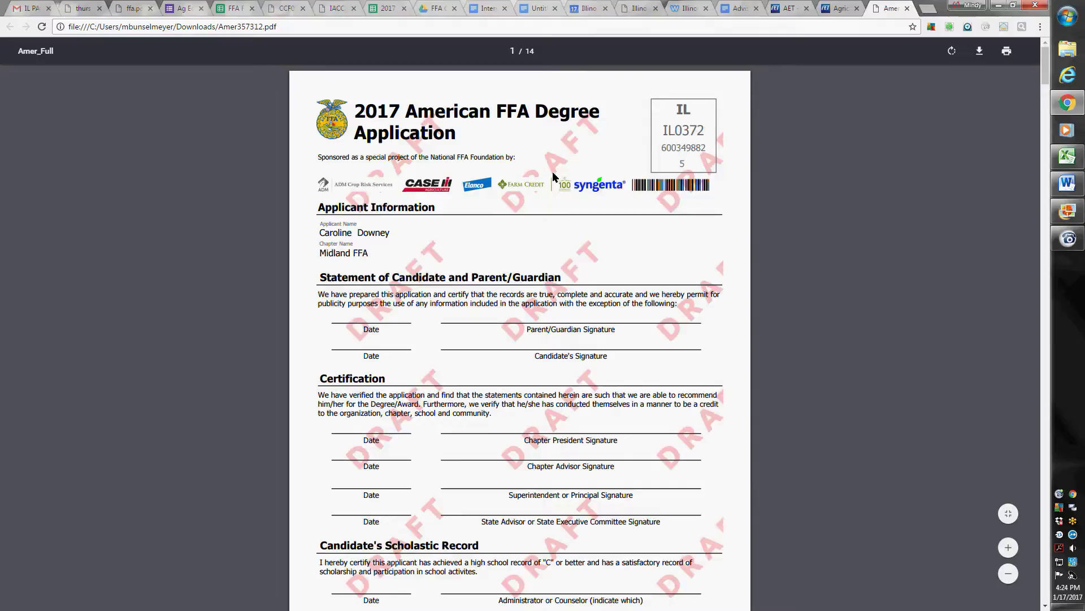
- Return to the list of in-progress American Degree applications and open the Maroa Forsyth application started on 12/28/2016
click(841, 8)
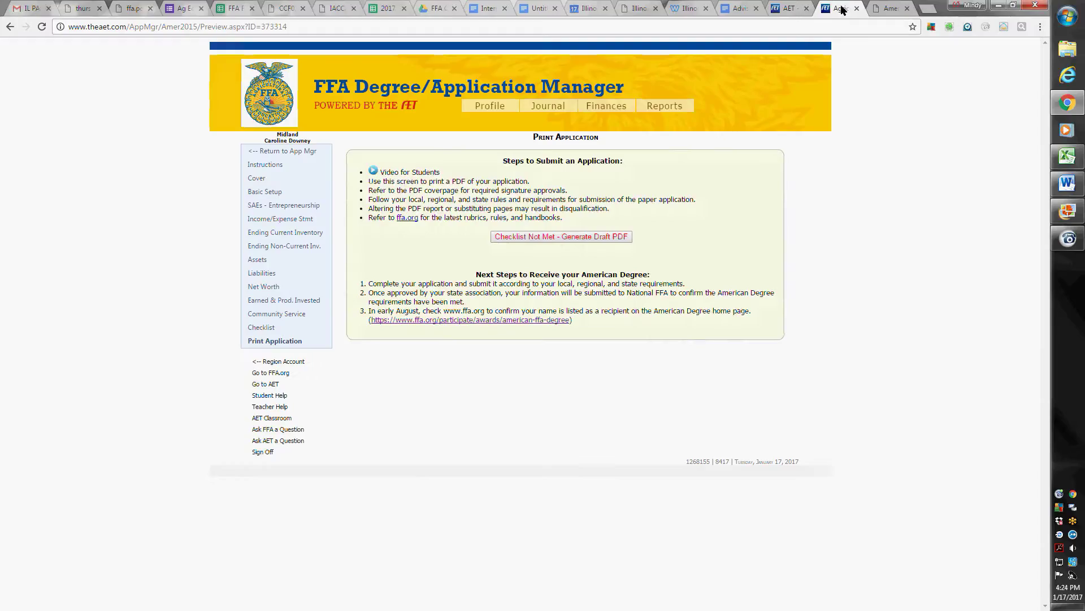
click(286, 151)
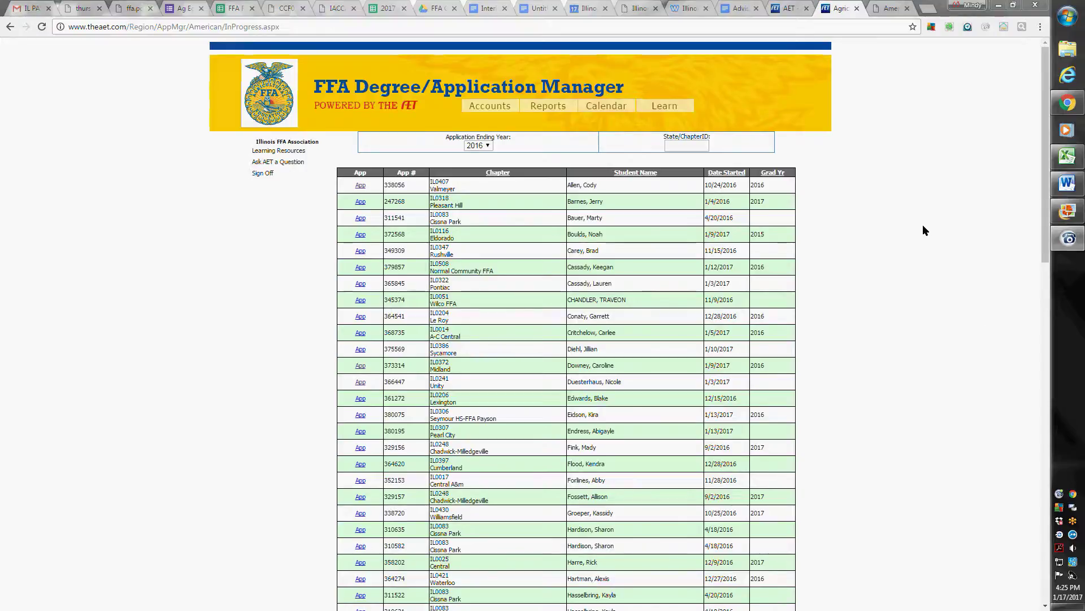
drag(1045, 185, 1033, 334)
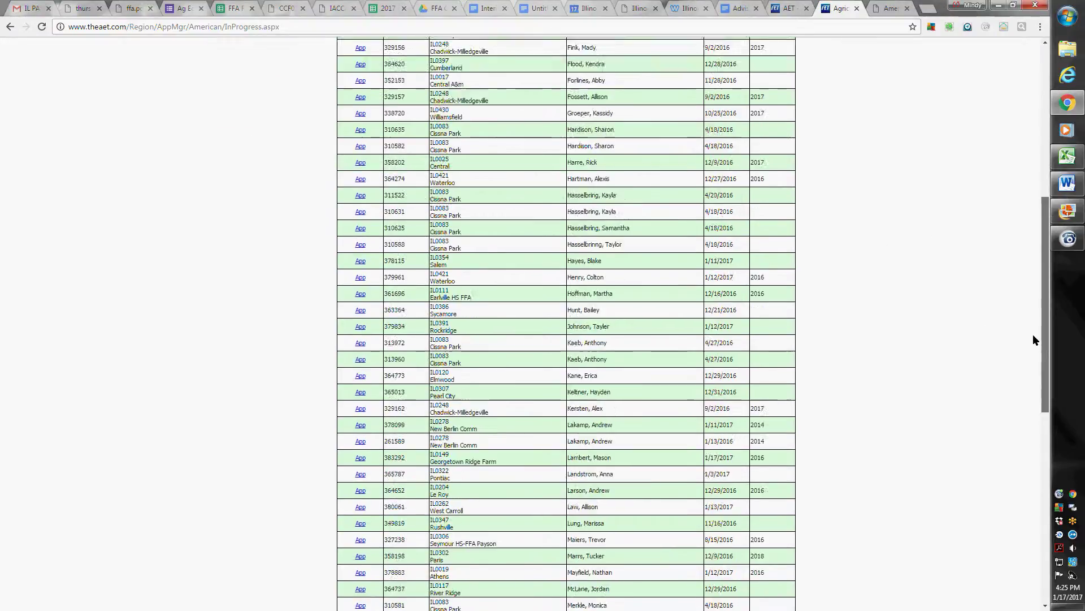
scroll(1033, 340, down, 8)
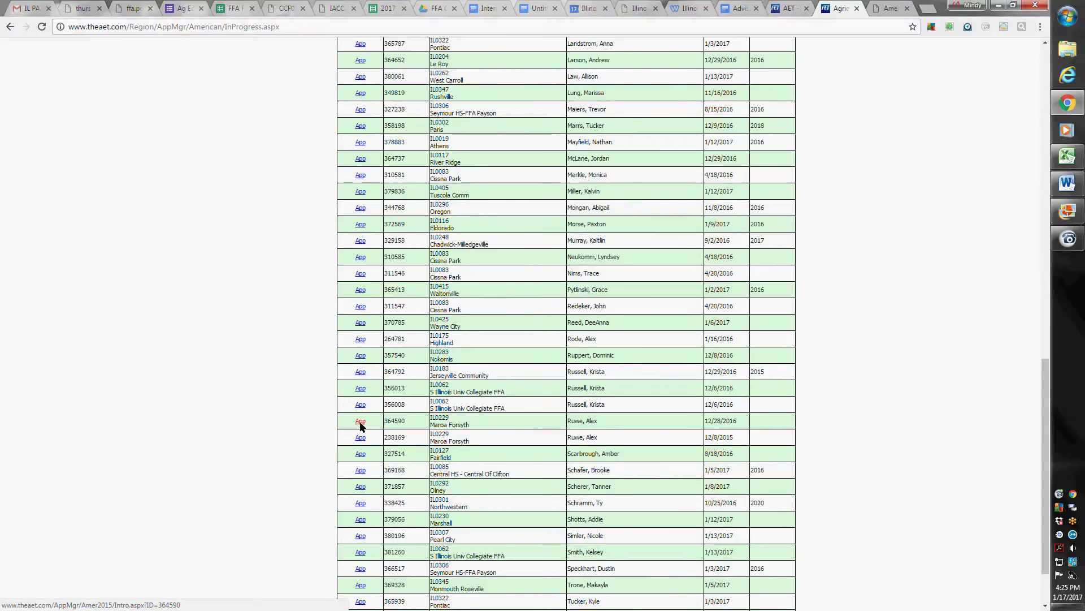
click(361, 421)
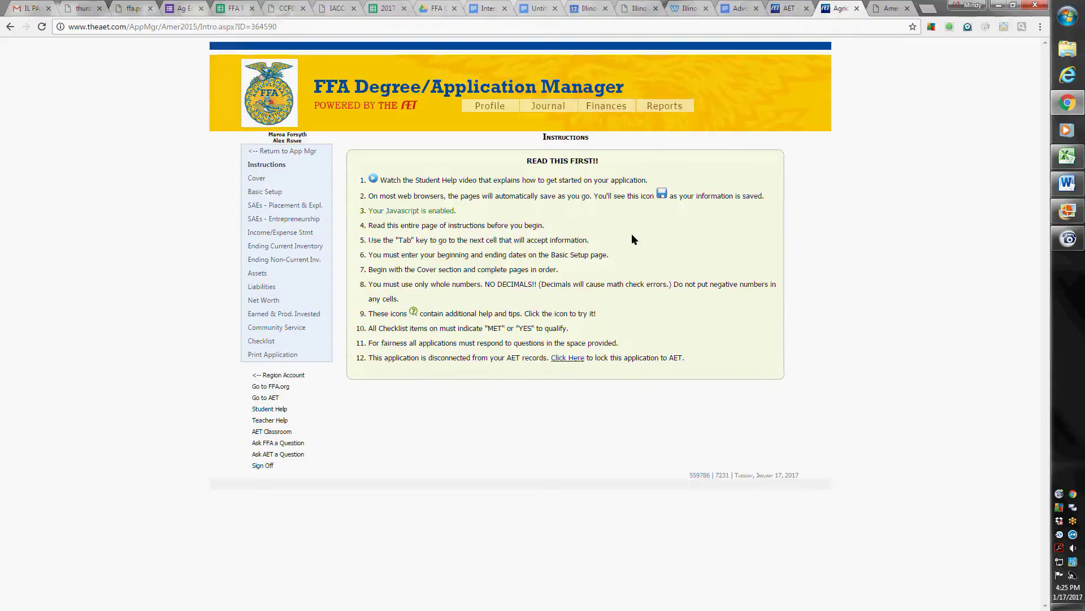
- Check the Maroa Forsyth application's minimum qualifications checklist, then generate its draft PDF and open the downloaded file
click(263, 341)
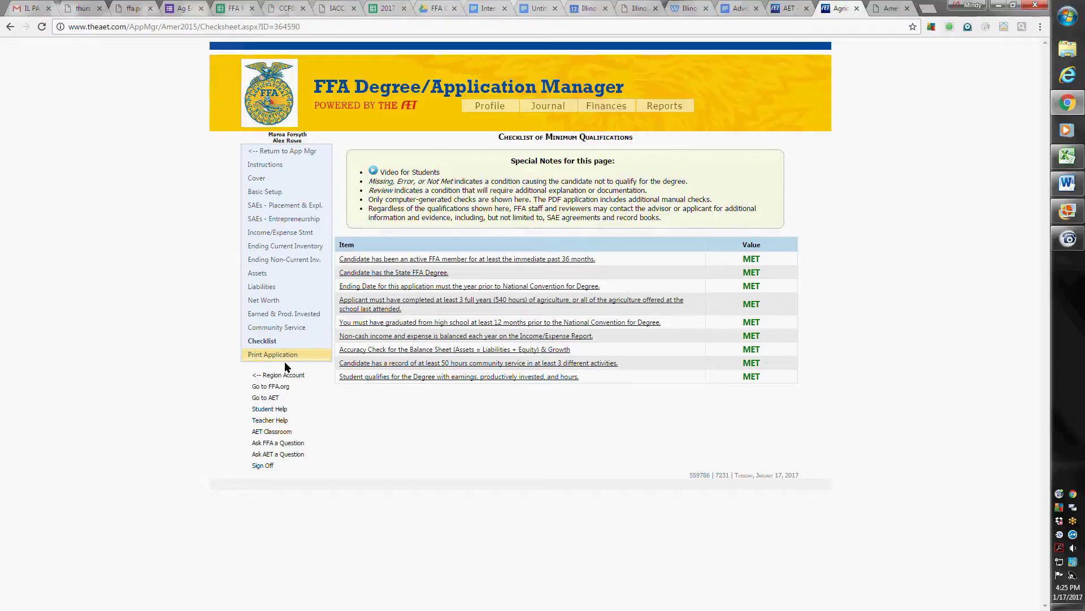
click(271, 354)
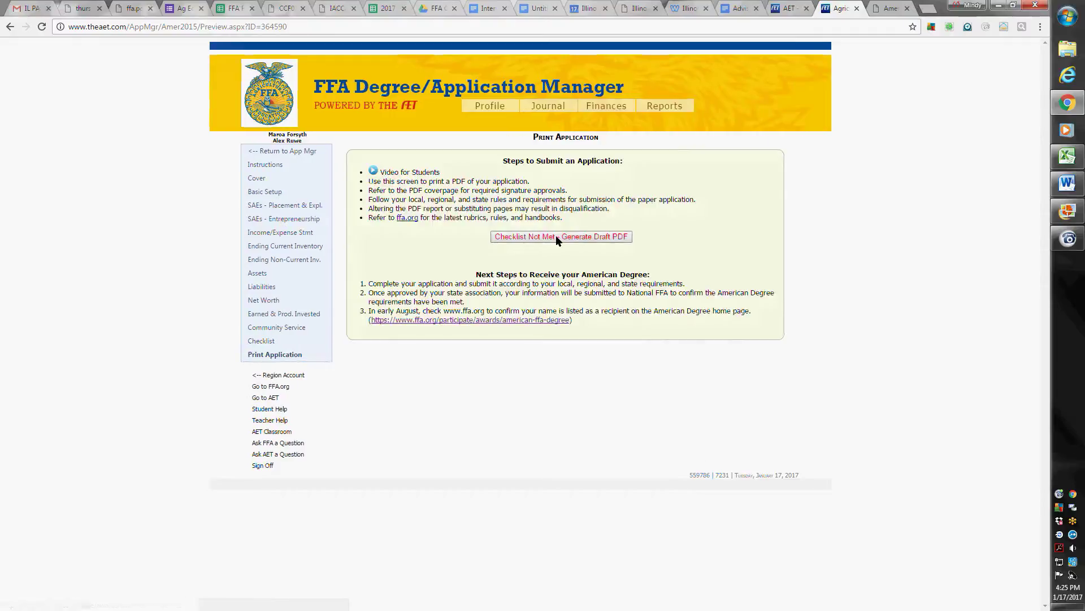
click(555, 235)
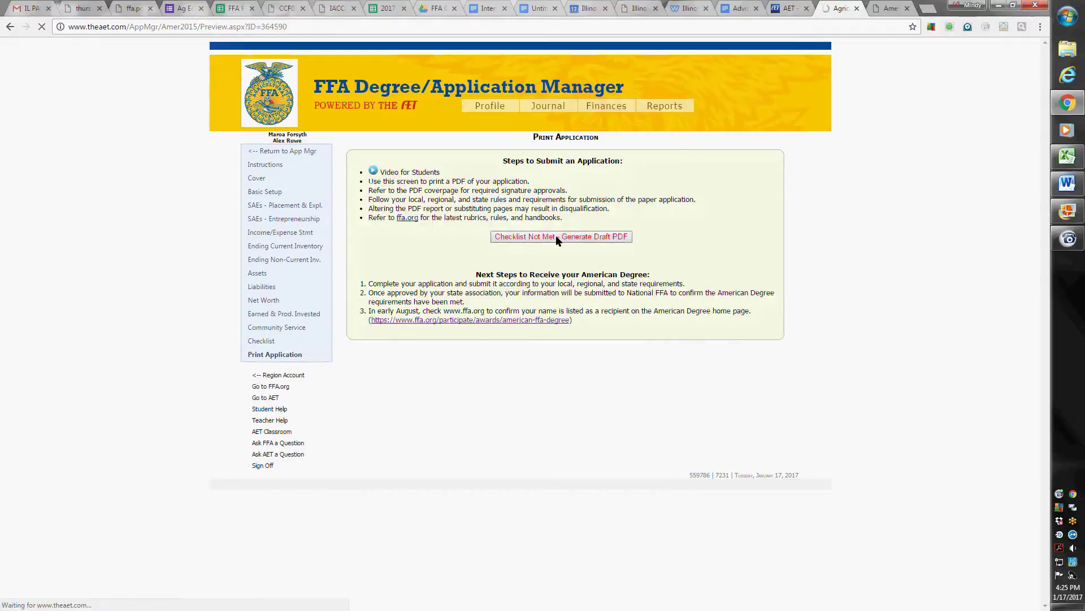
click(62, 598)
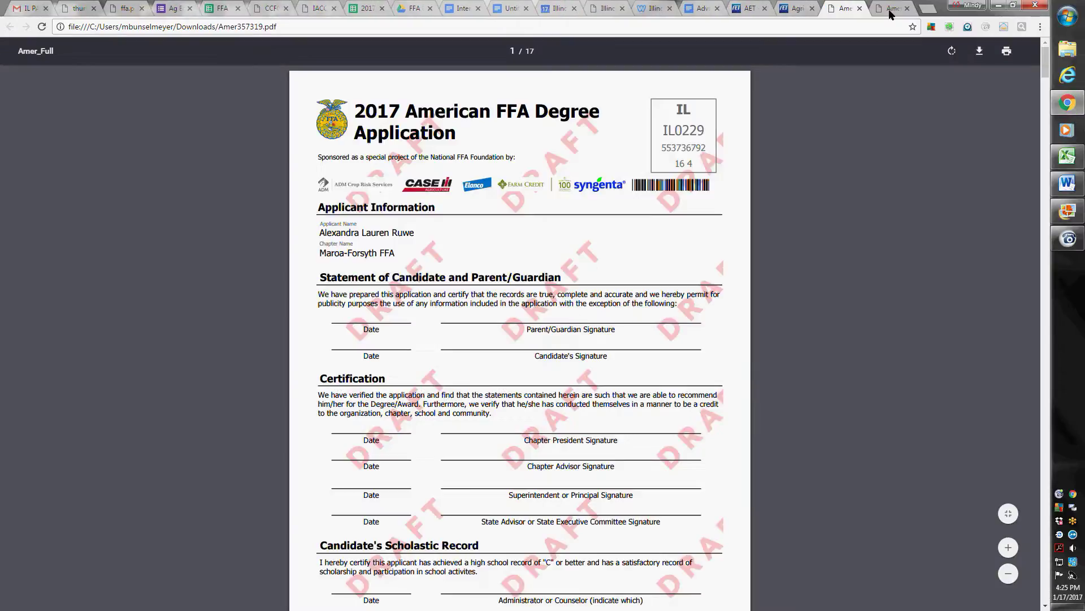
- Close the Maroa Forsyth draft PDF and follow the checklist's balance sheet accuracy check to its Net Worth source
click(860, 9)
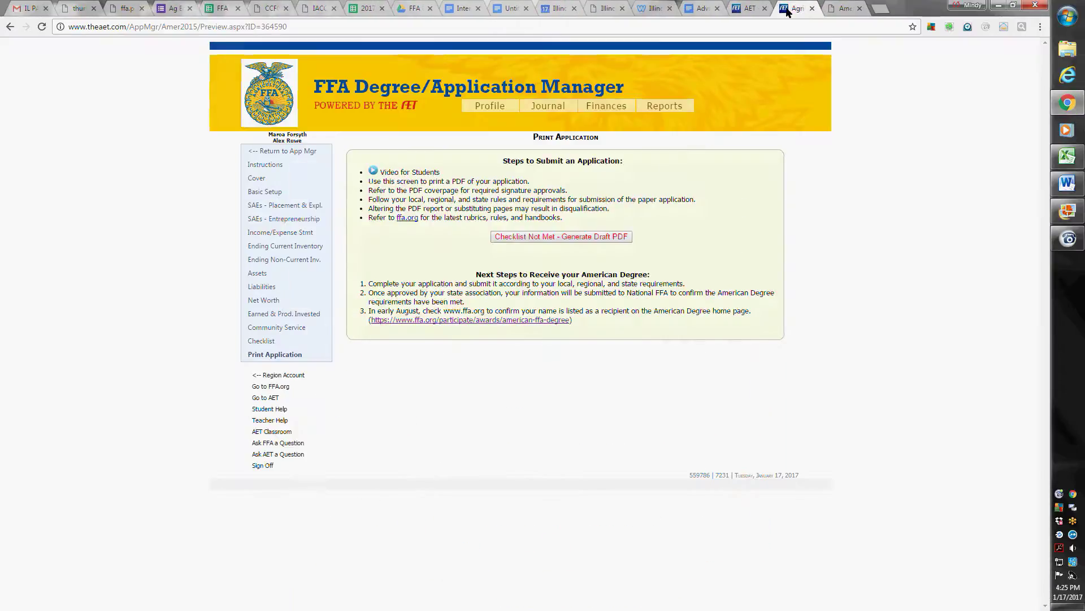
click(266, 341)
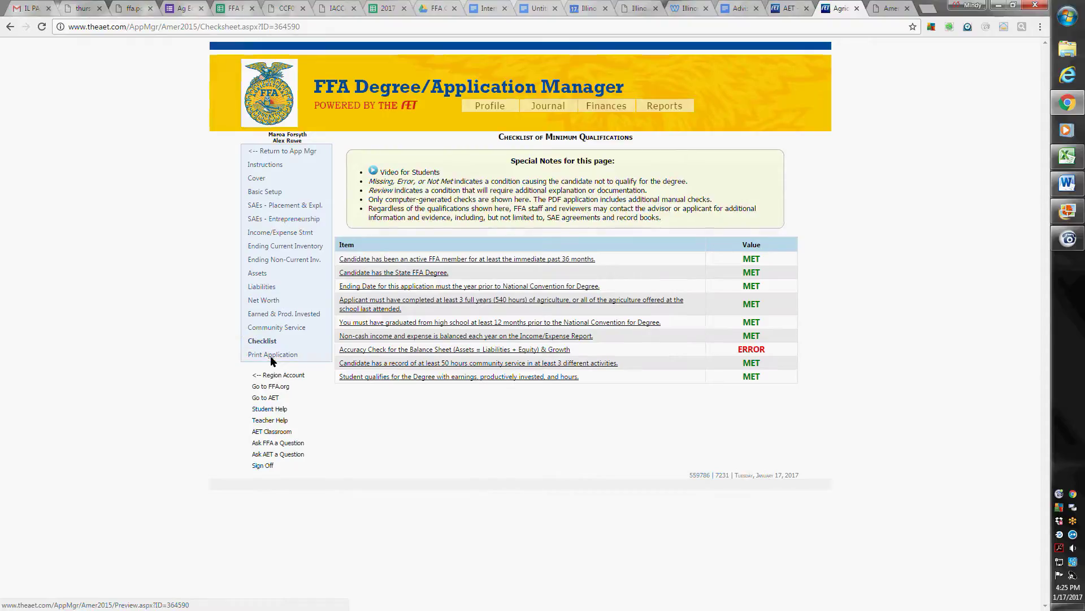
click(510, 350)
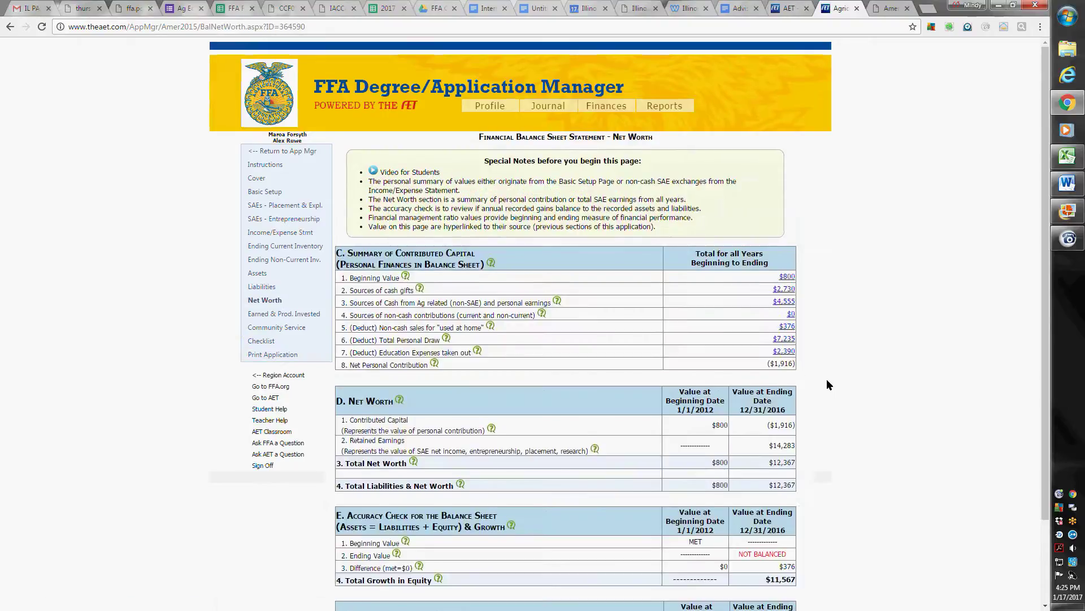
- Examine the Net Worth page's contributed capital, net worth, accuracy check and financial ratio sections for the source of the imbalance
scroll(826, 384, down, 2)
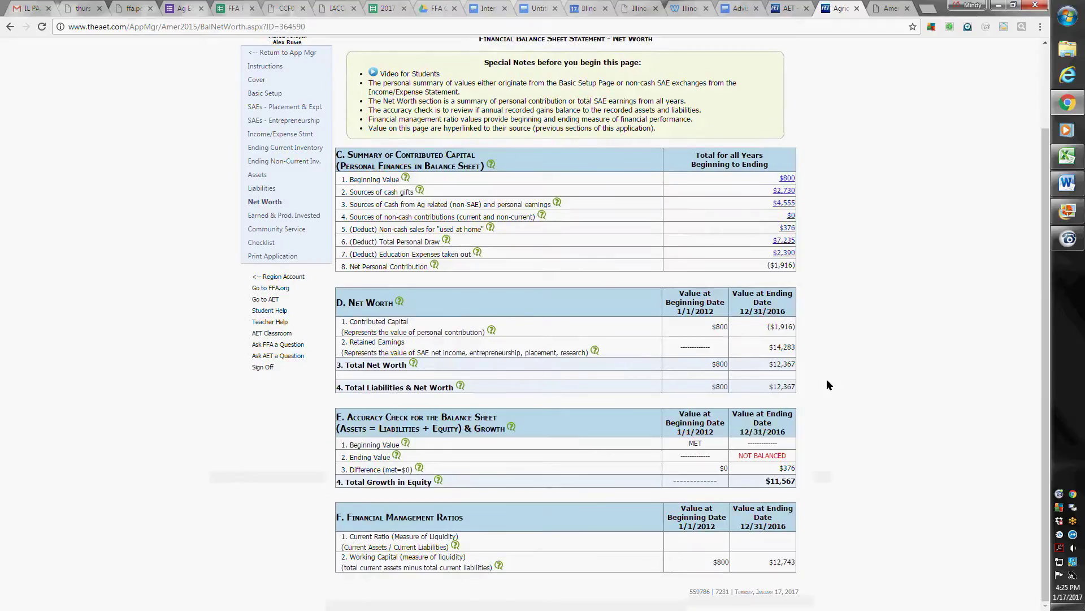
scroll(826, 384, up, 1)
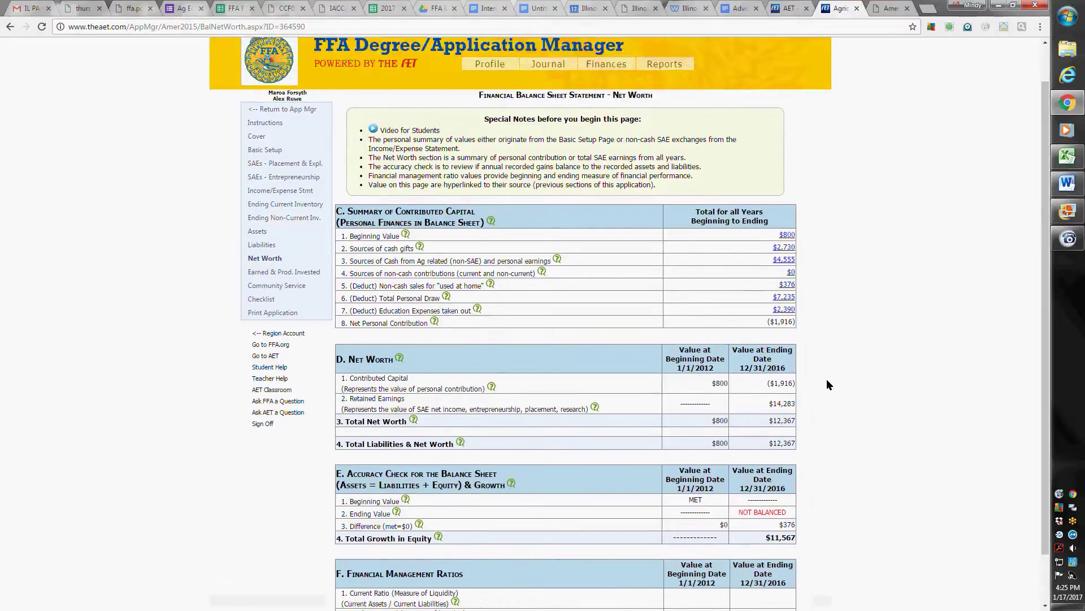
scroll(826, 384, down, 1)
scroll(827, 384, up, 1)
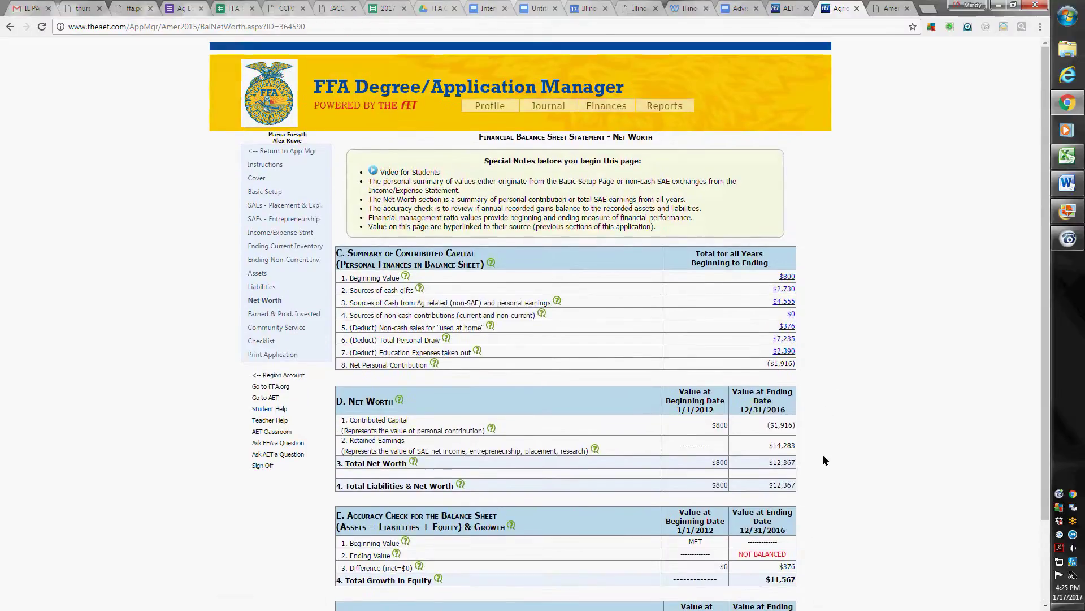
scroll(823, 481, down, 1)
scroll(823, 486, down, 1)
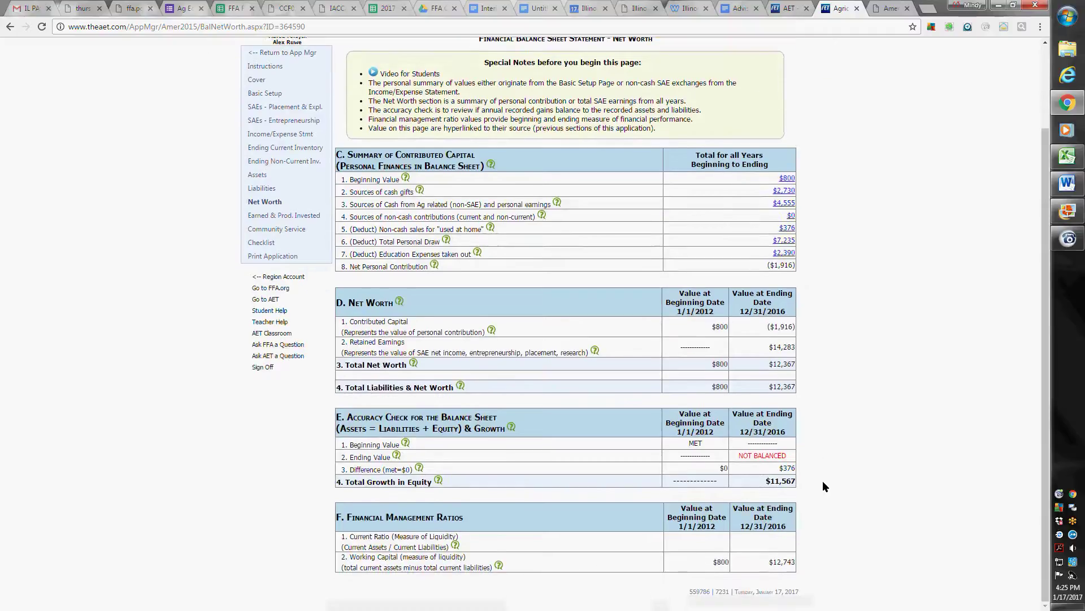
scroll(823, 487, up, 1)
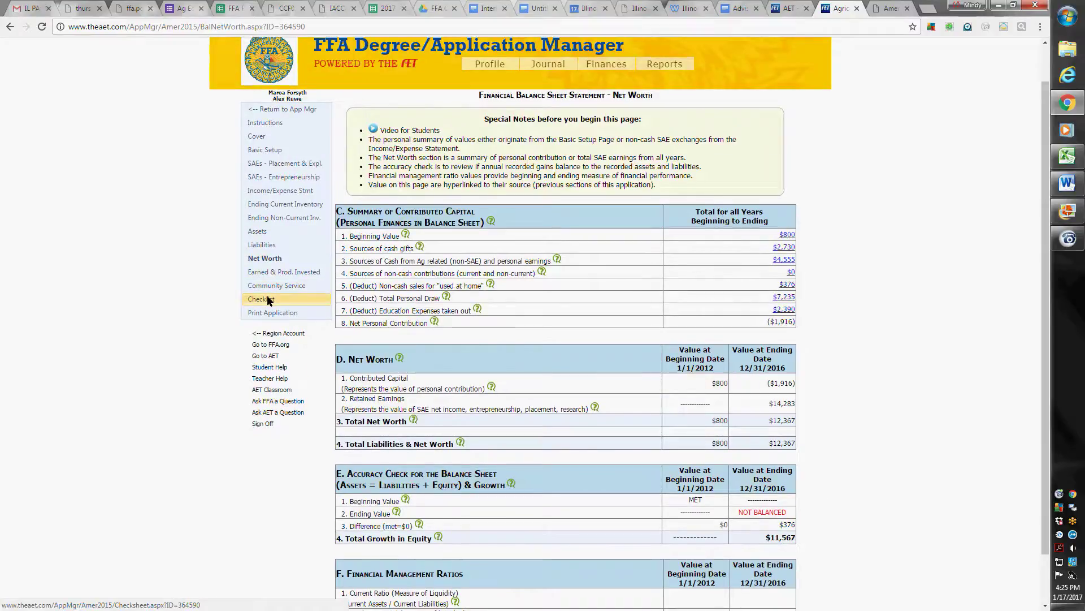
scroll(624, 240, up, 1)
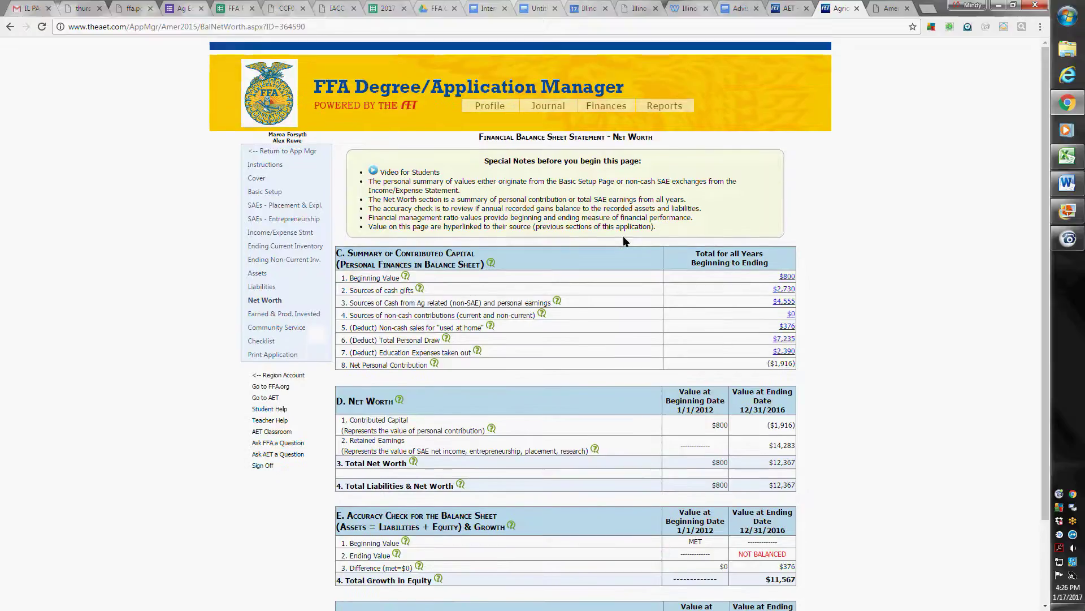
- Reload the Income and Expense Summary and review its yearly entries and the non-cash transfer/exchange review
click(276, 233)
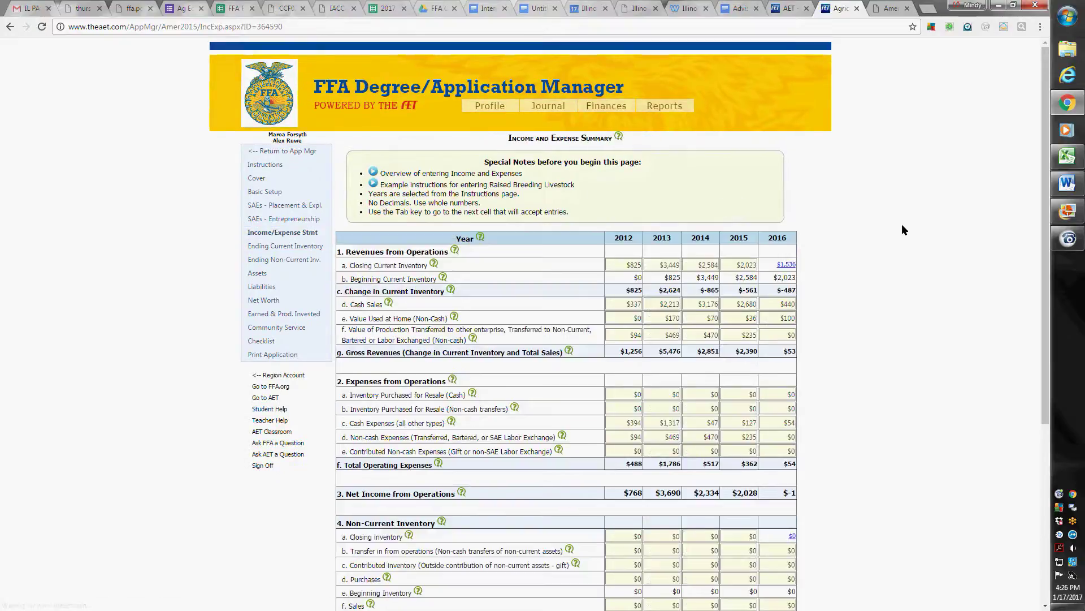
scroll(902, 229, down, 5)
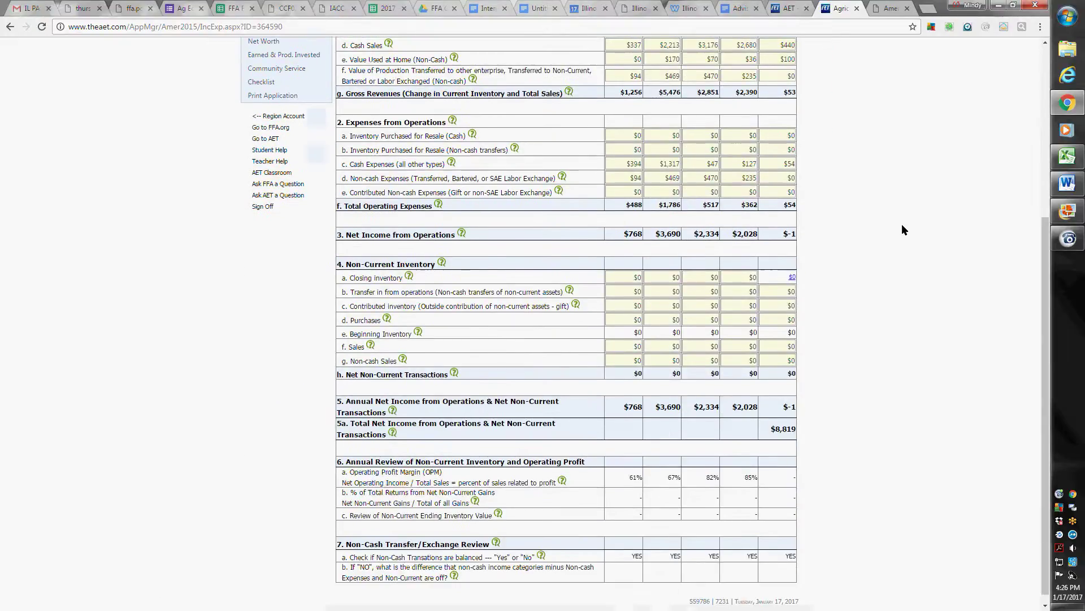
scroll(901, 223, up, 4)
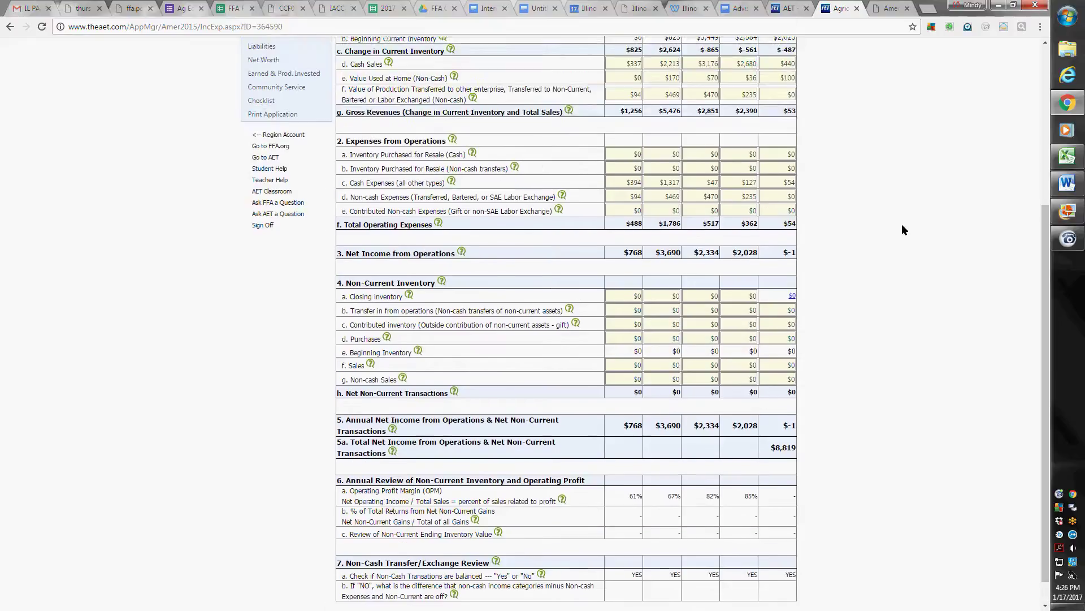
click(44, 26)
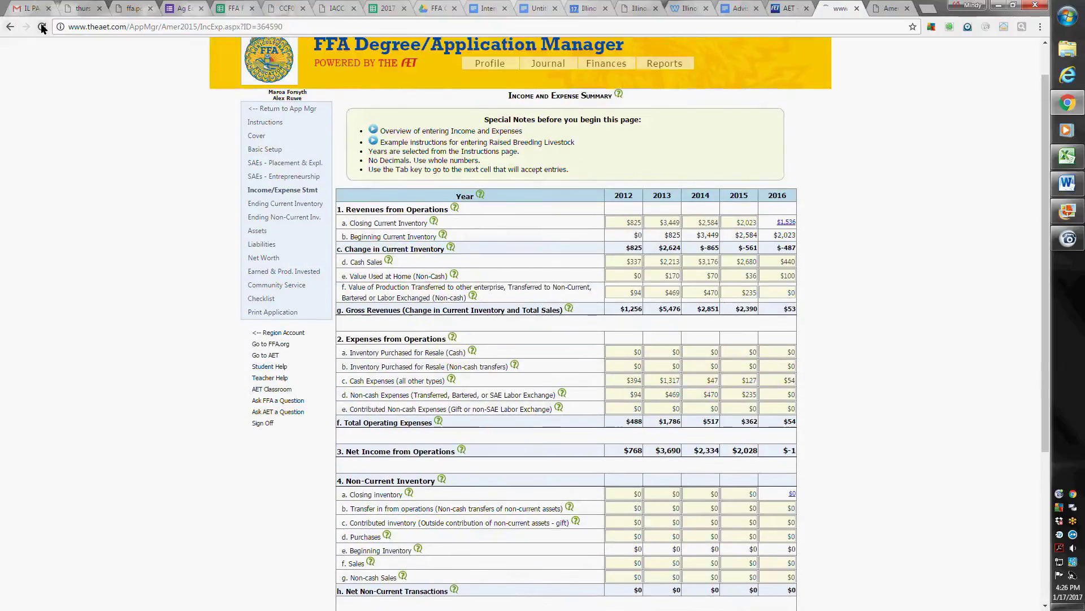
scroll(869, 284, down, 4)
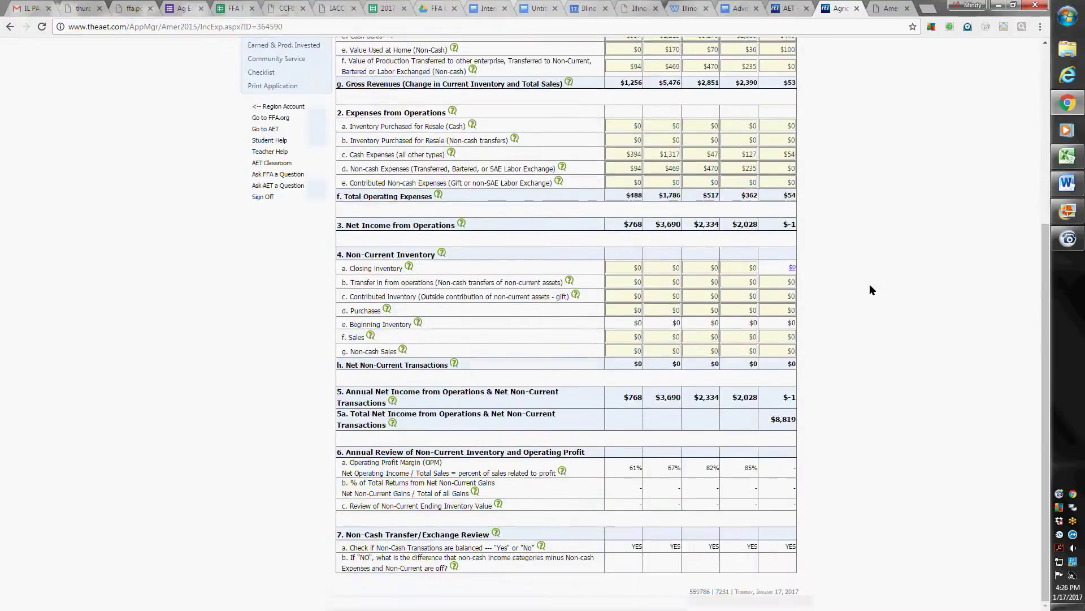
scroll(869, 283, up, 1)
scroll(870, 284, up, 4)
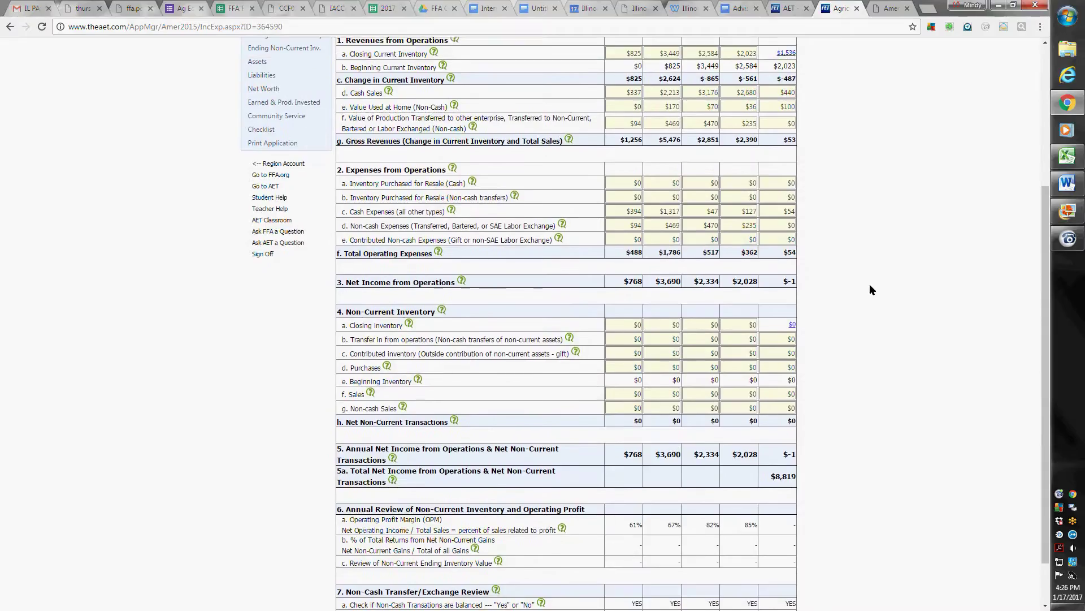
scroll(869, 285, down, 4)
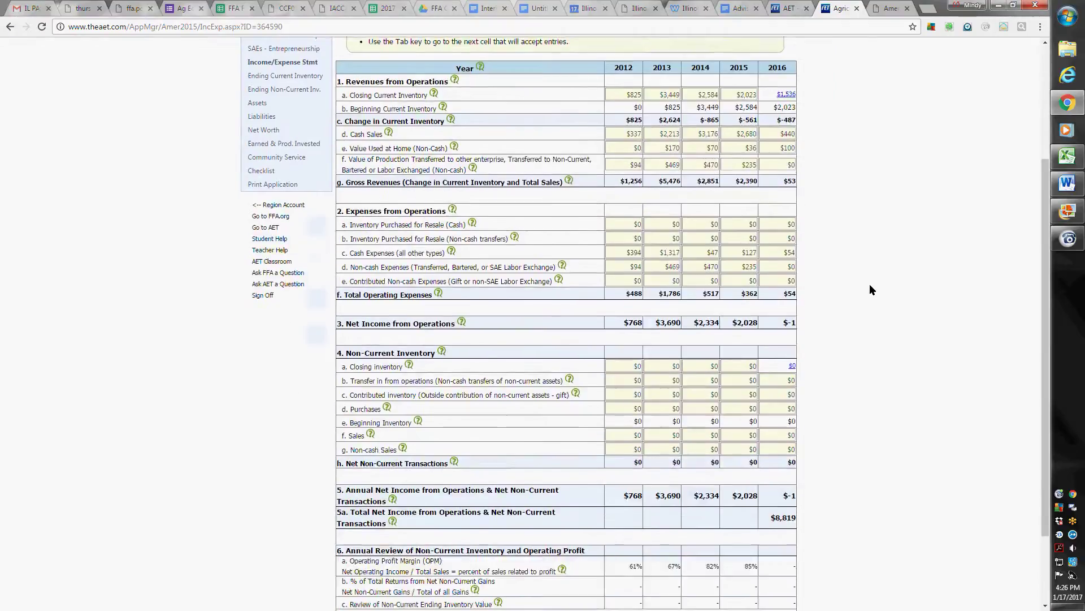
scroll(870, 283, up, 2)
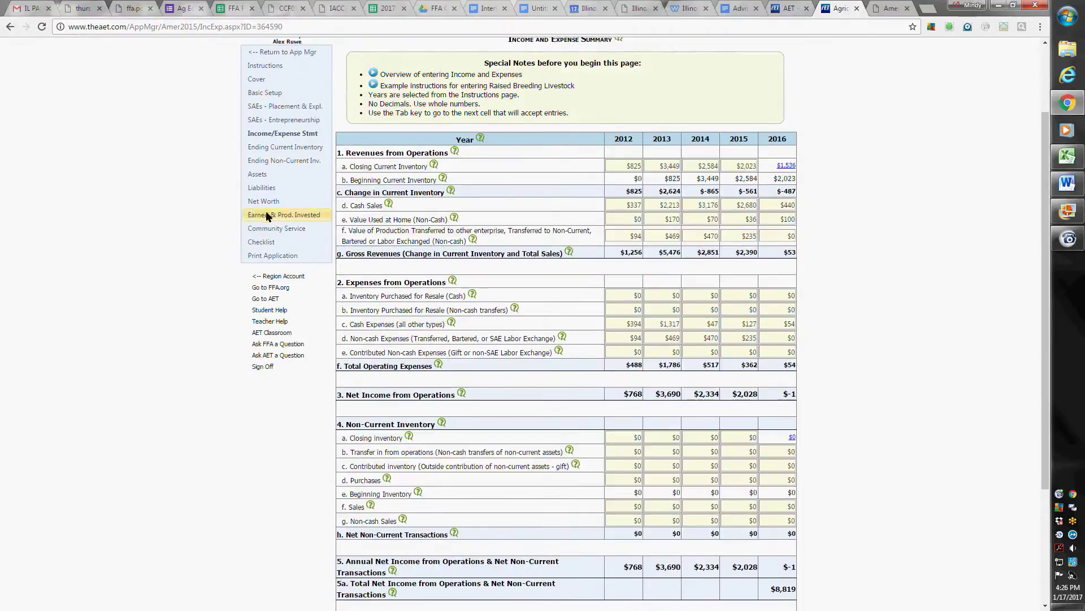
- Recheck the minimum qualifications checklist, then read the Net Worth page's help note on the accuracy check Difference line
click(261, 240)
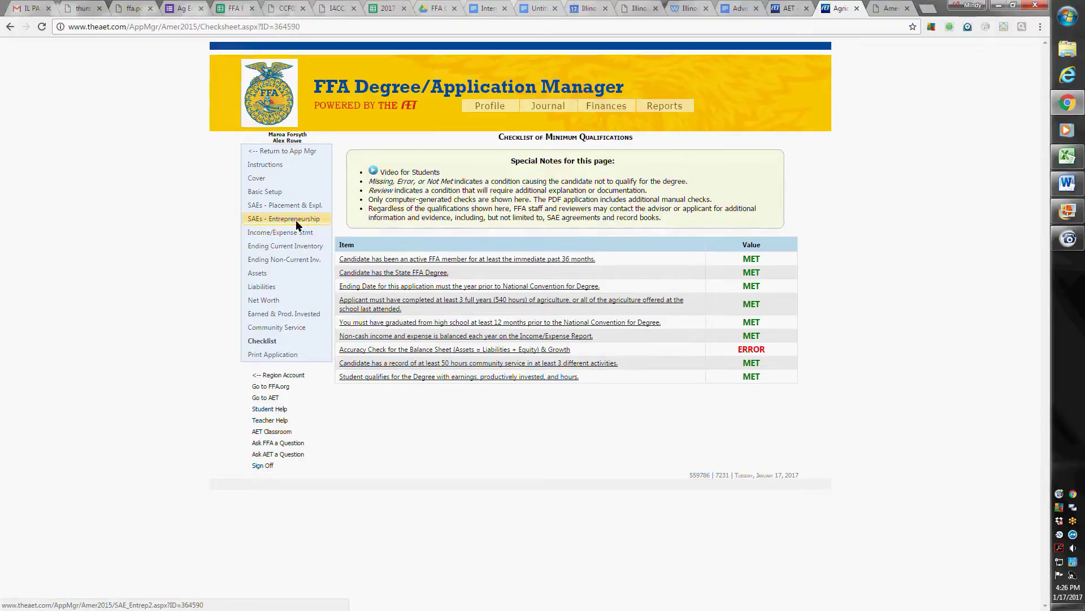
click(266, 298)
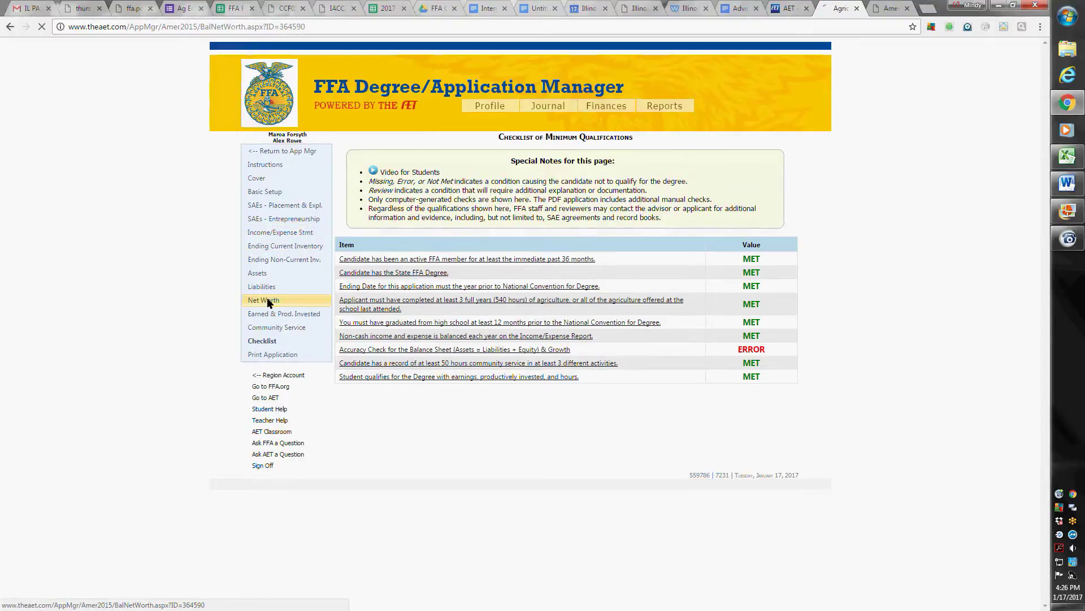
scroll(920, 345, down, 1)
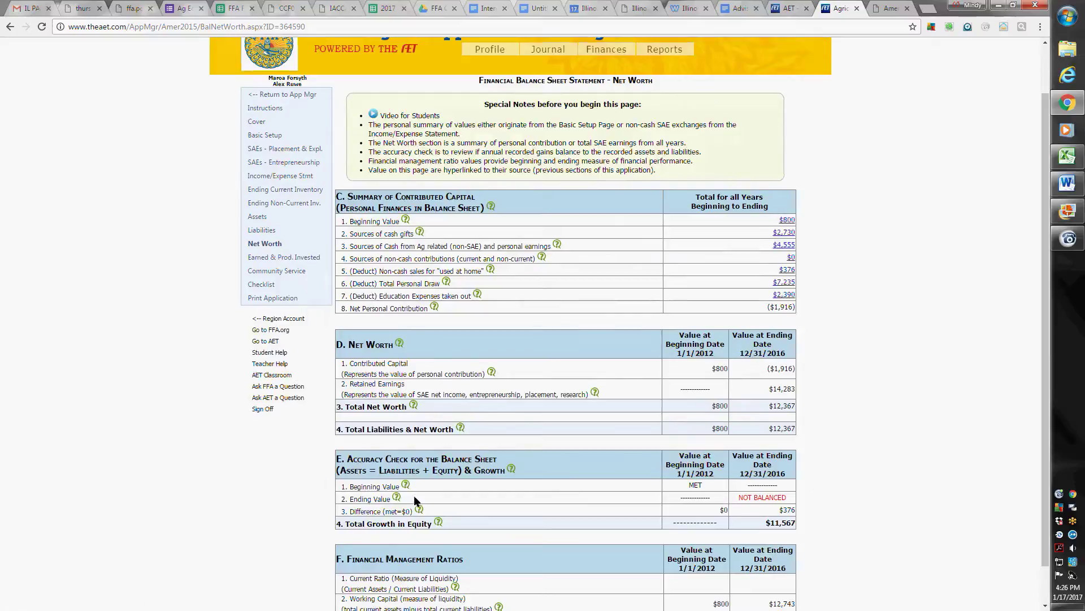
mouse_move(421, 514)
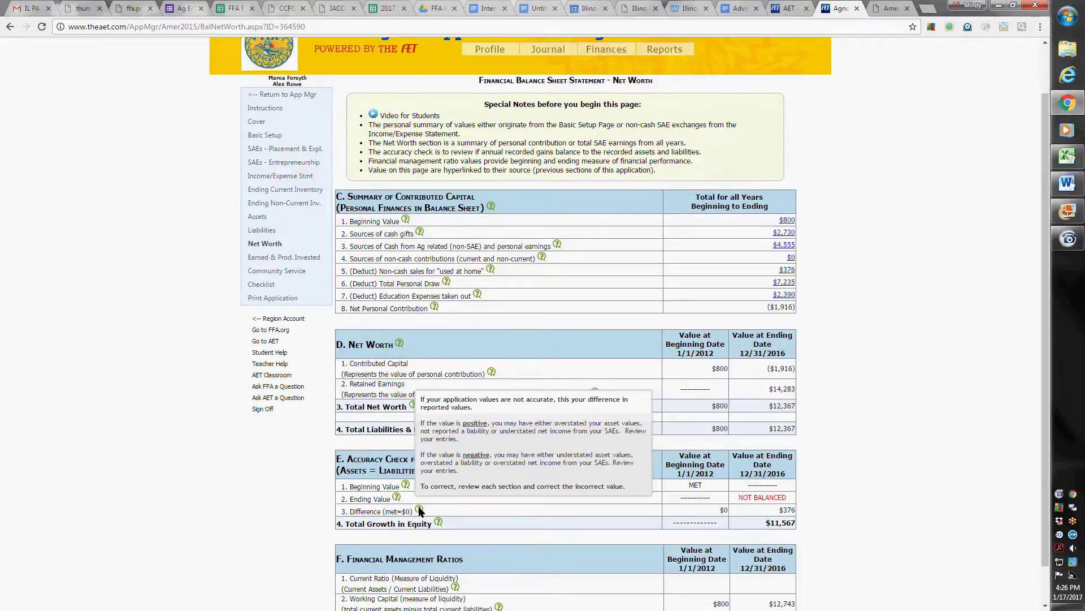
- Review the Basic Setup assets, liabilities and personal cash entries, then reread the Difference help note on the Net Worth page
click(264, 134)
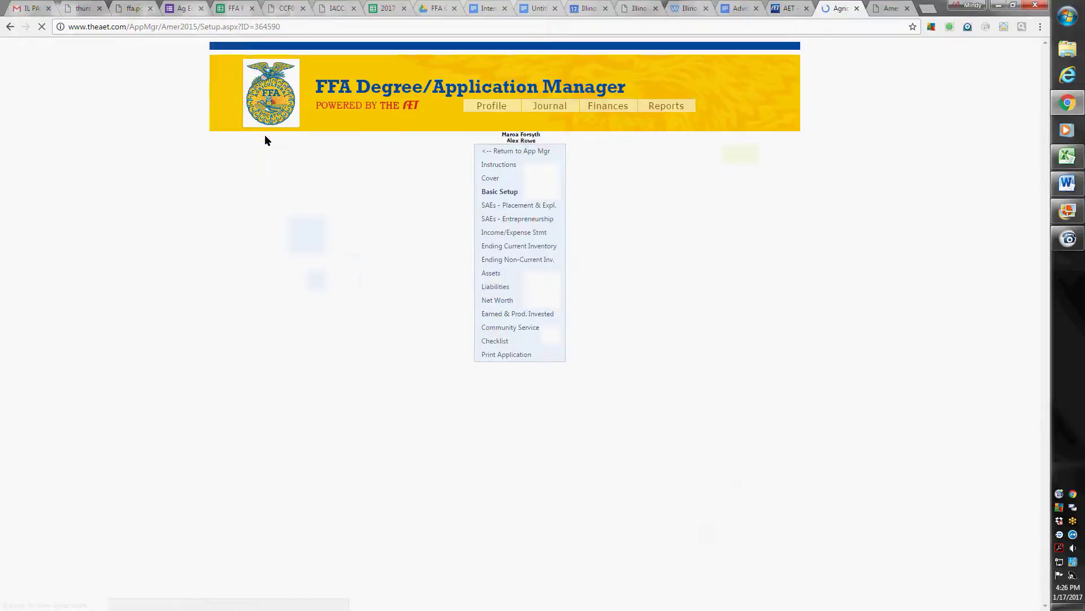
scroll(885, 332, down, 4)
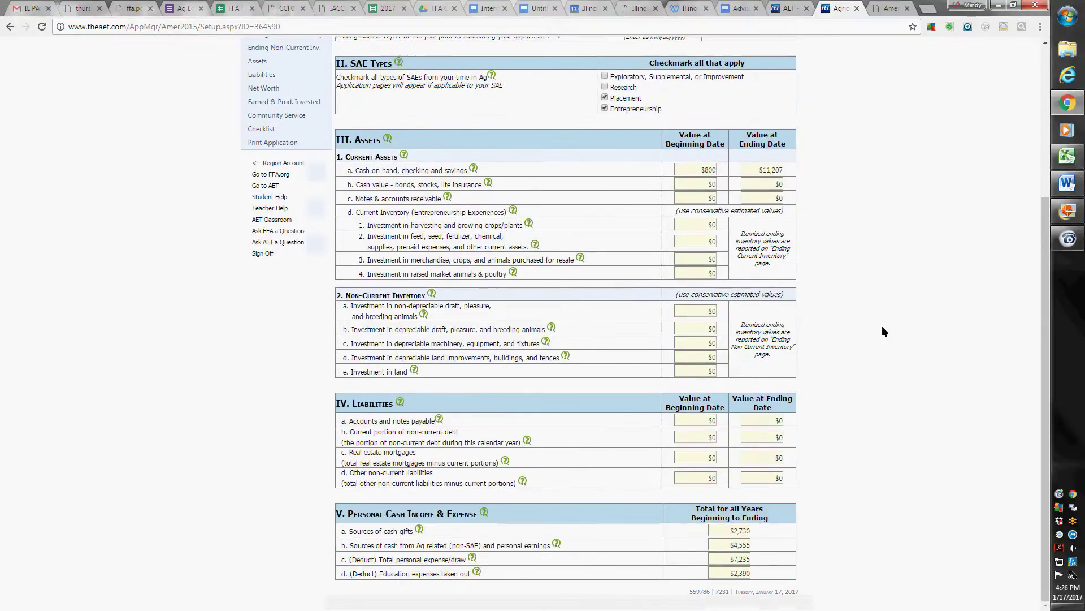
scroll(396, 186, up, 3)
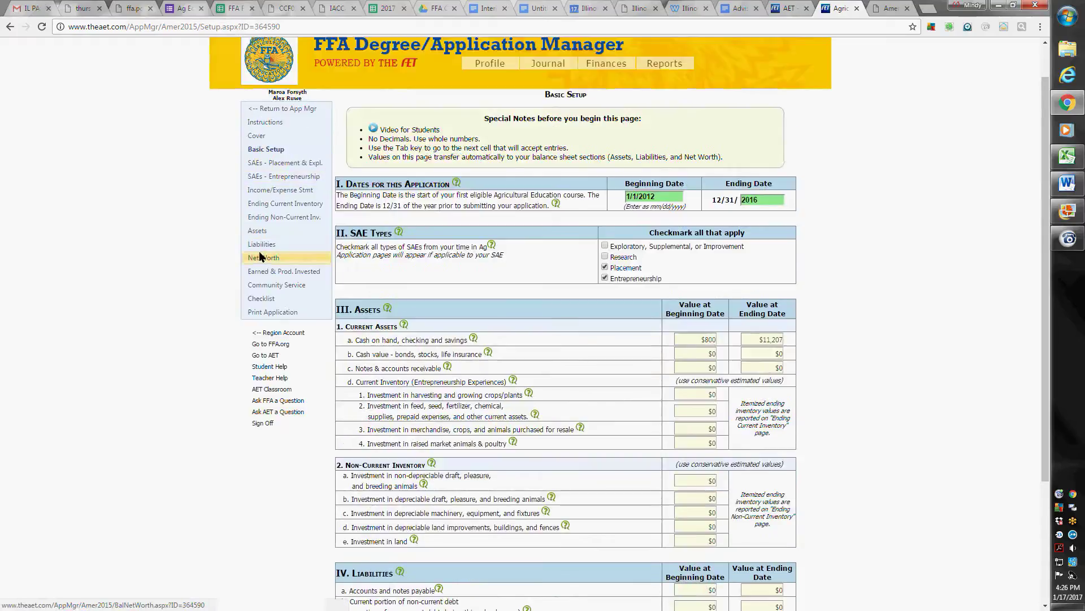
click(261, 256)
scroll(826, 413, down, 1)
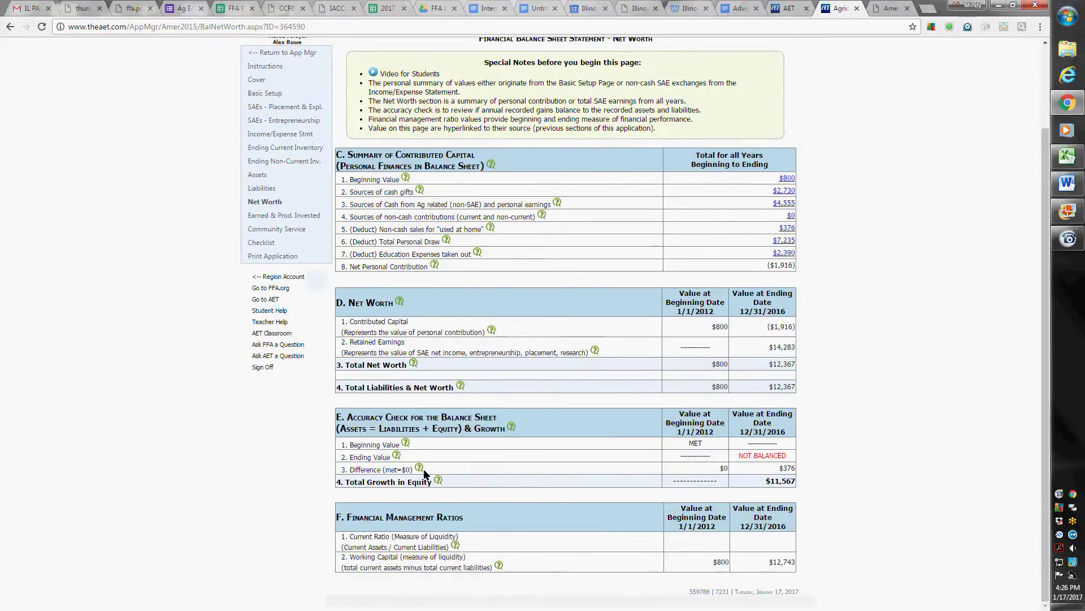
mouse_move(423, 472)
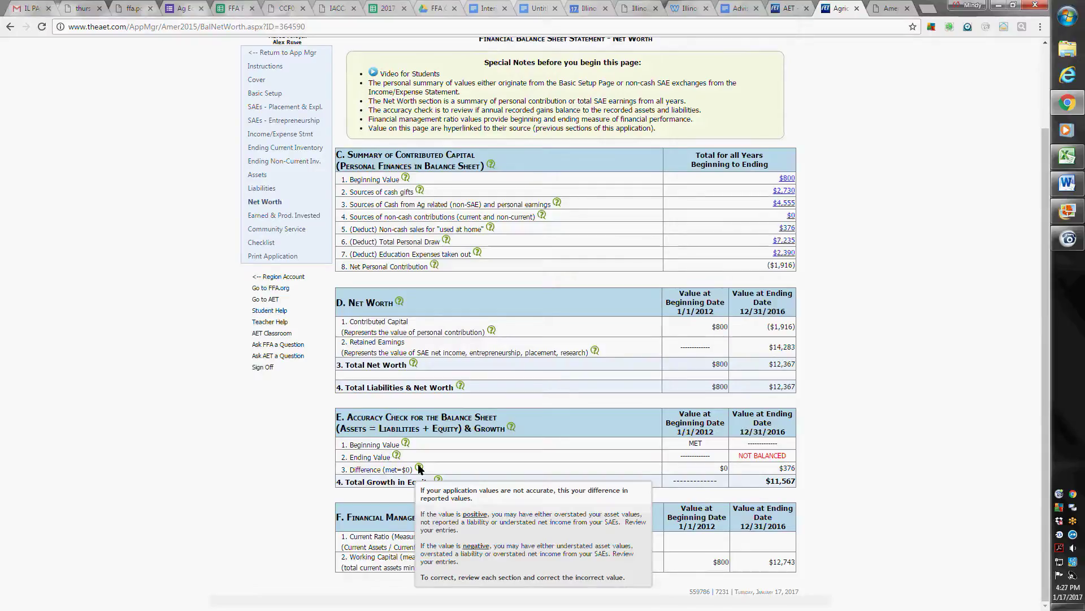
scroll(422, 468, up, 2)
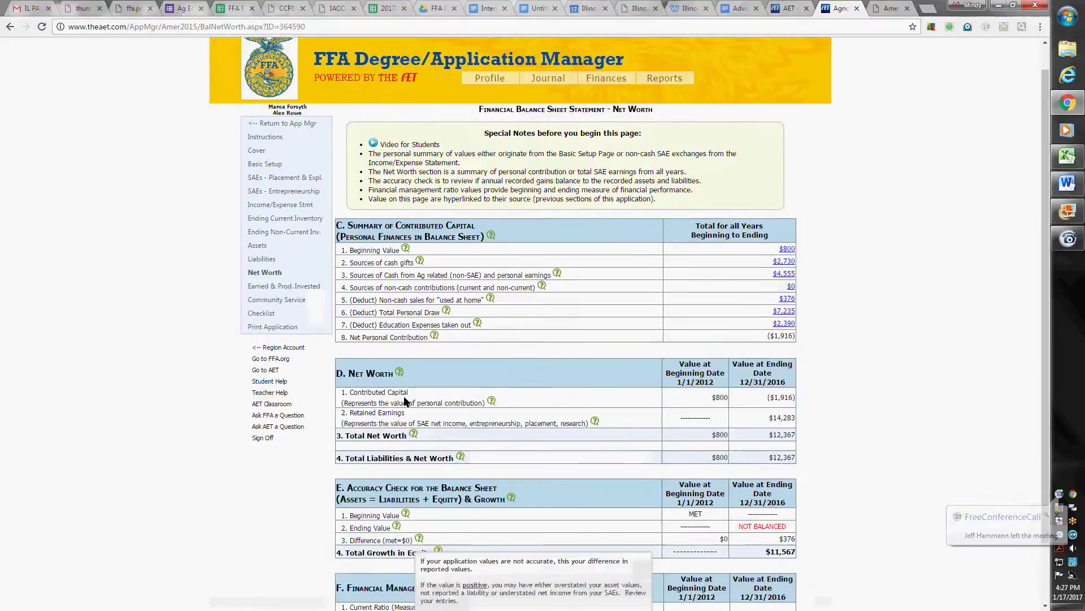
- Reload Basic Setup to refresh the ending cash on hand value, then recheck the Net Worth page's balance sheet accuracy check
click(271, 191)
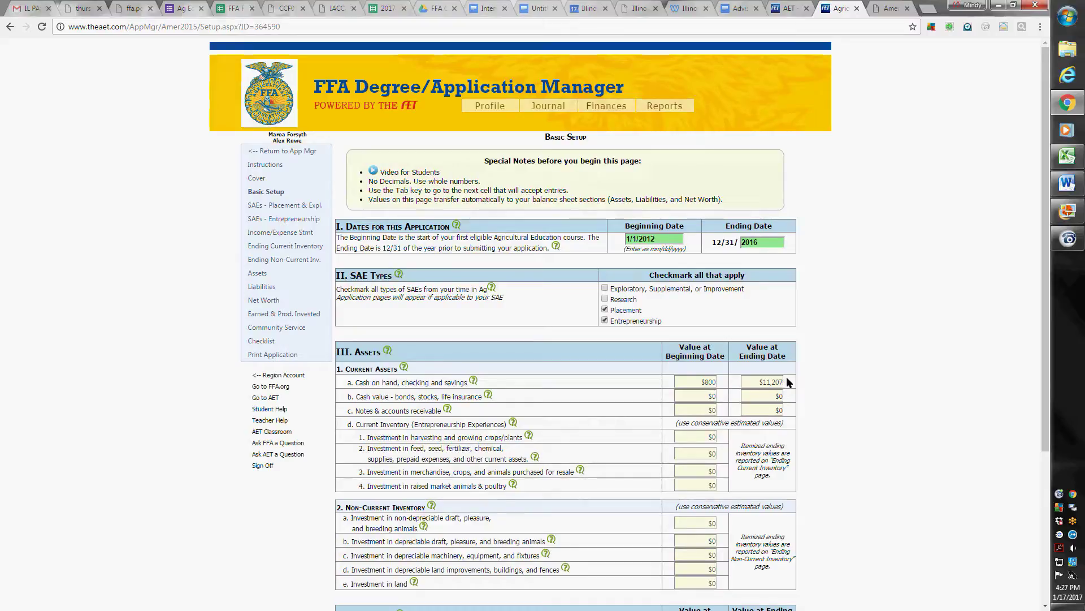
click(41, 28)
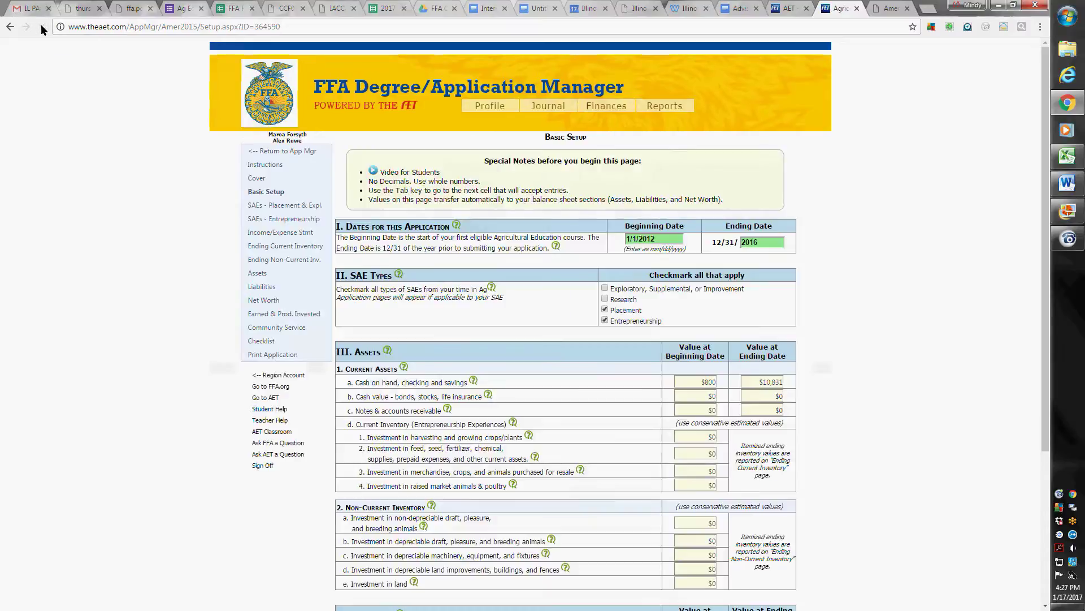
click(264, 301)
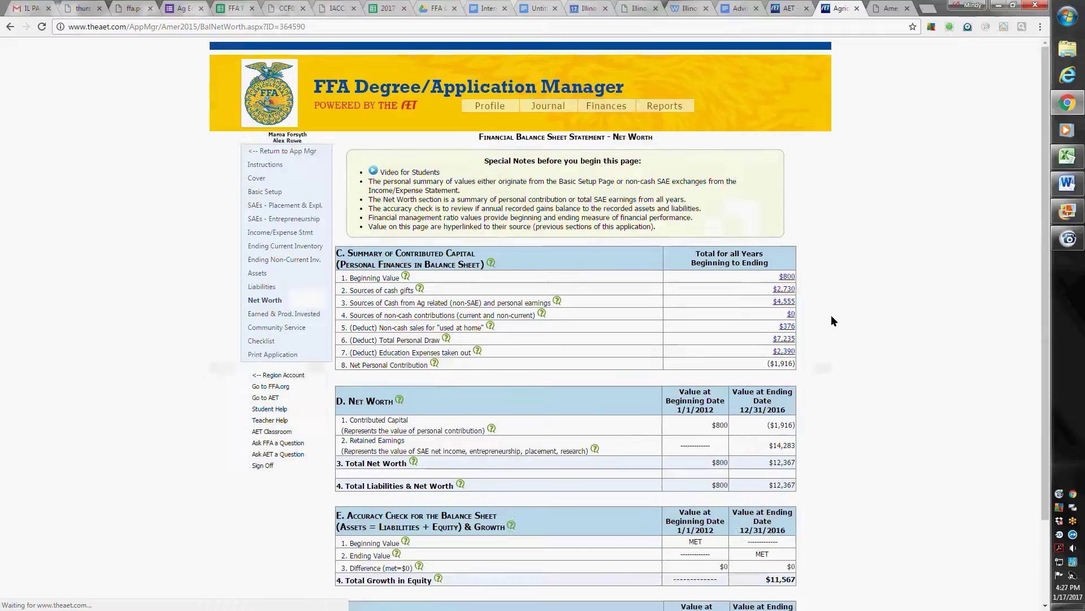
scroll(895, 340, down, 3)
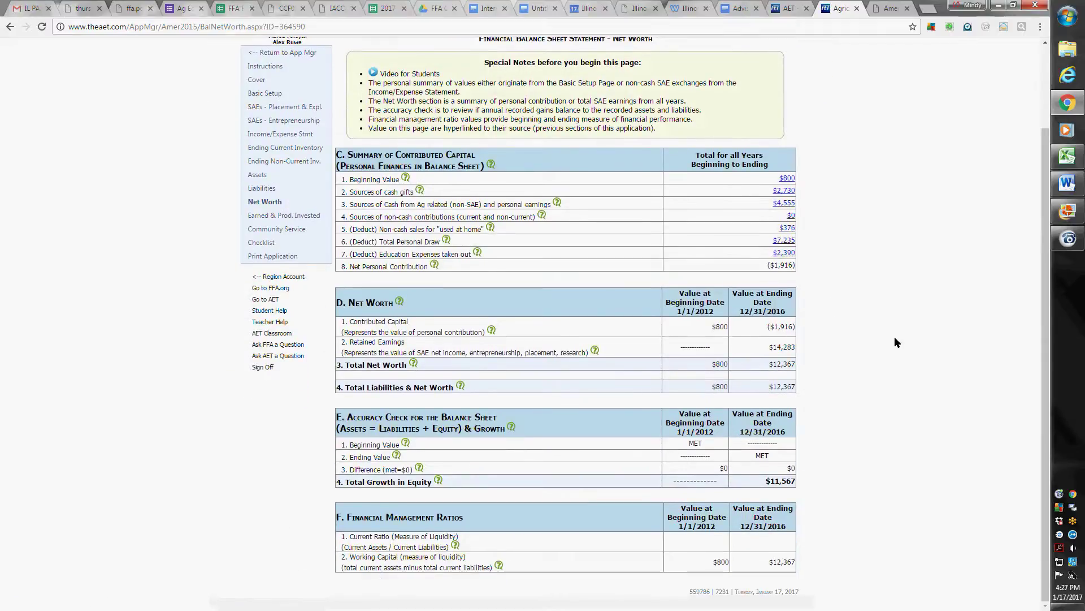
scroll(894, 337, up, 3)
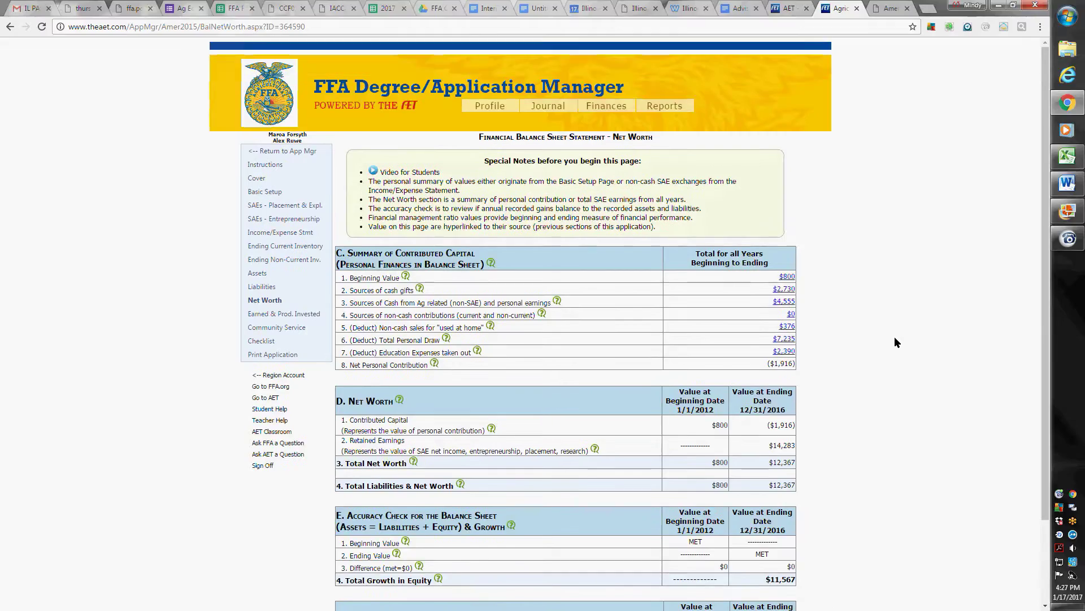
scroll(895, 340, down, 3)
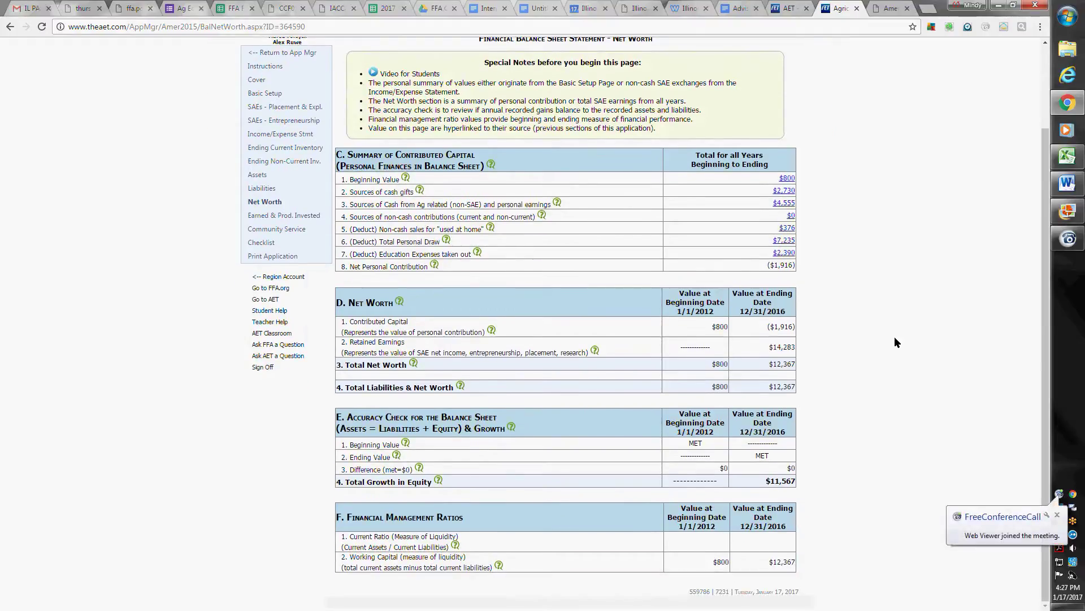
scroll(894, 339, up, 3)
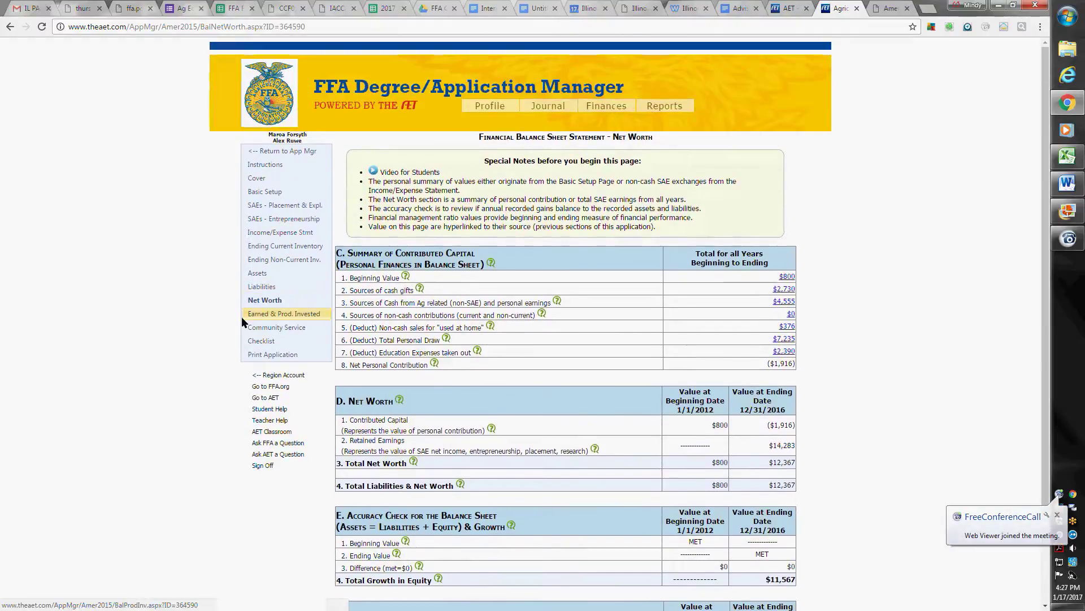
- Revisit Basic Setup, then examine the Income and Expense Summary's Value Used at Home row and non-cash transfer review
click(273, 192)
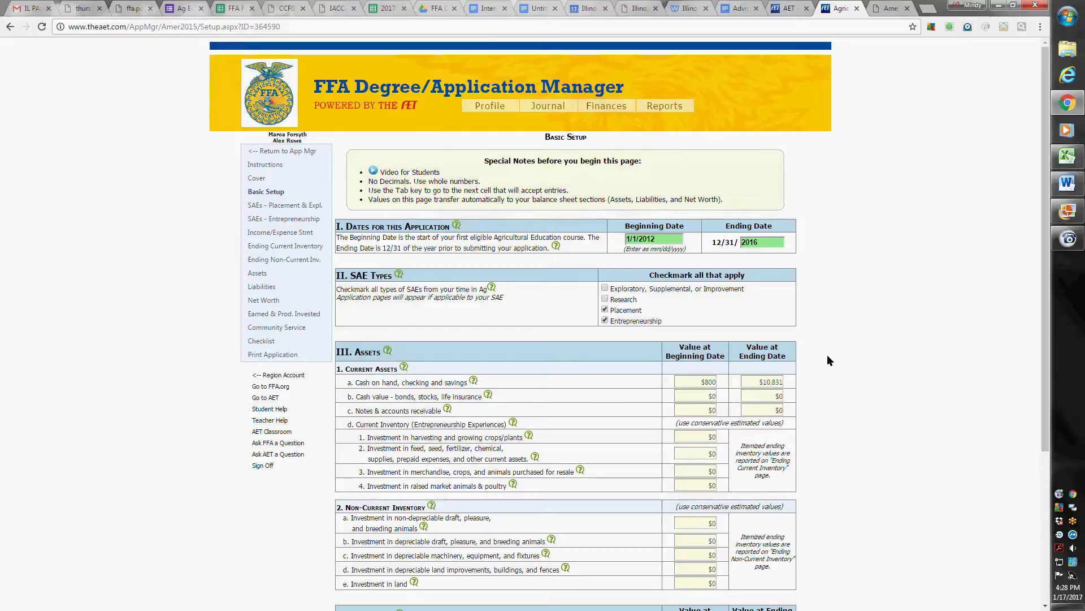
click(282, 232)
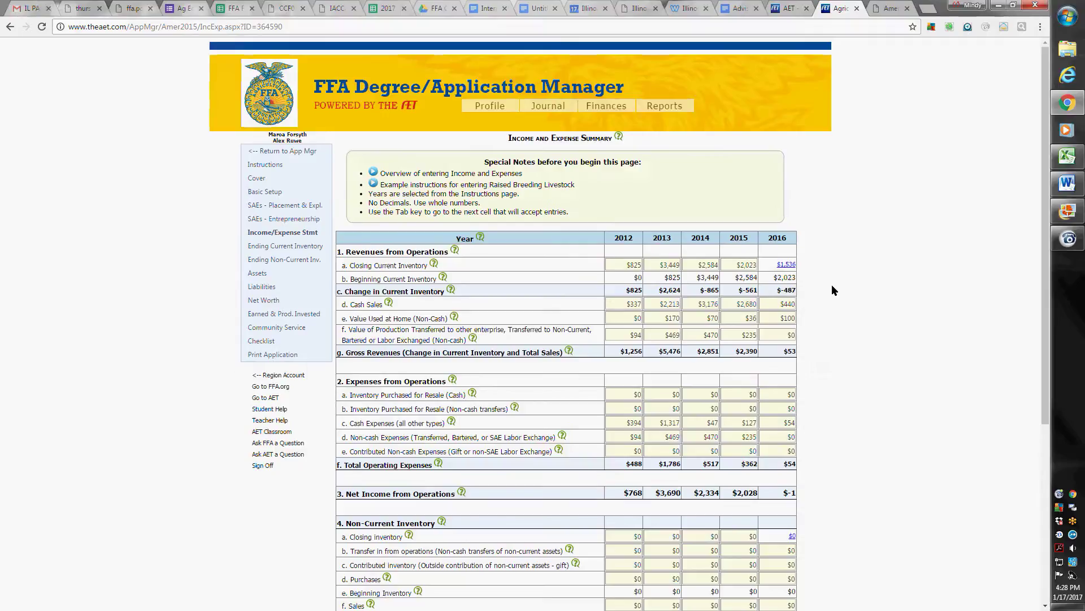
scroll(832, 286, down, 1)
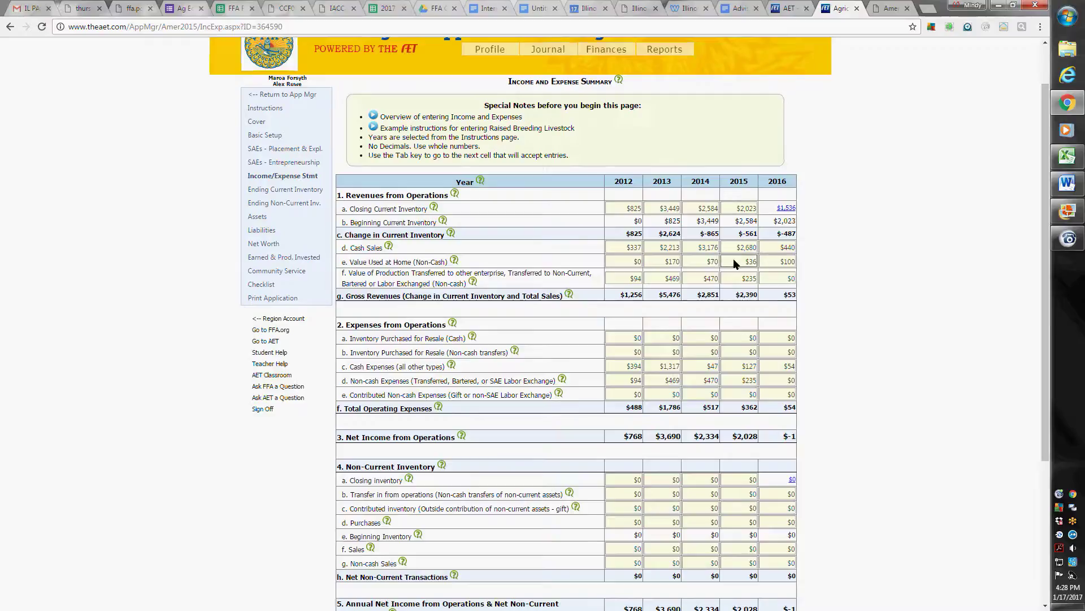
click(790, 263)
scroll(823, 262, down, 4)
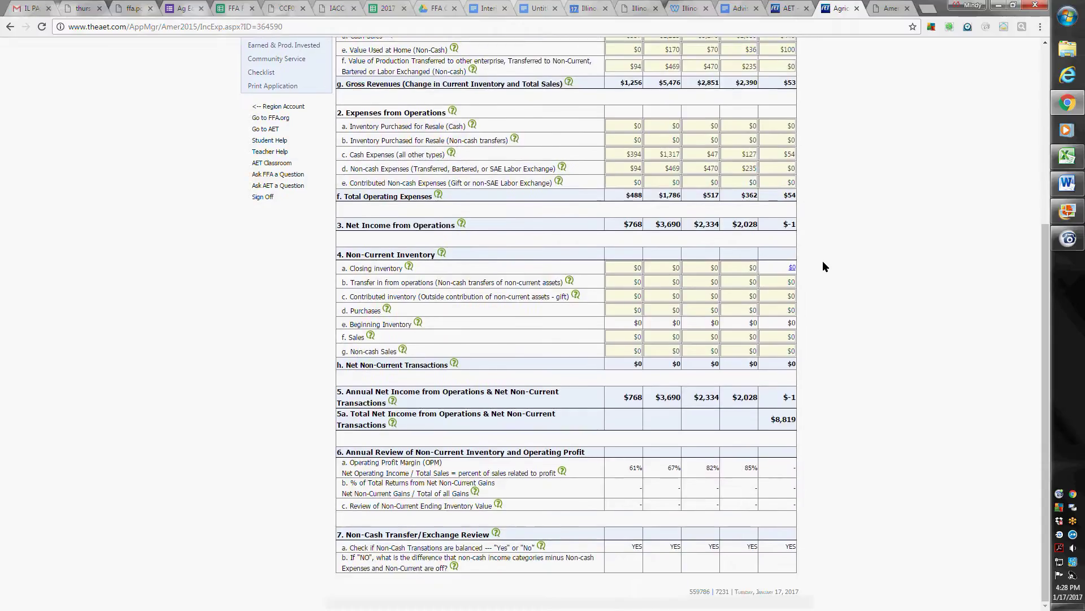
- Recheck the minimum qualifications checklist, then generate the application PDF and open the downloaded file
scroll(822, 267, up, 5)
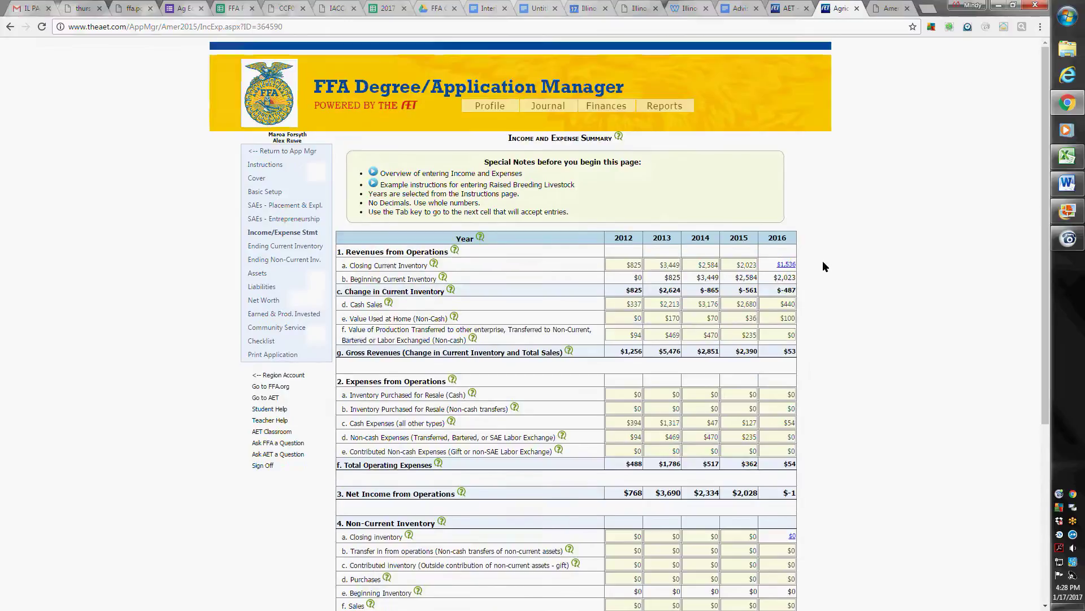
click(265, 342)
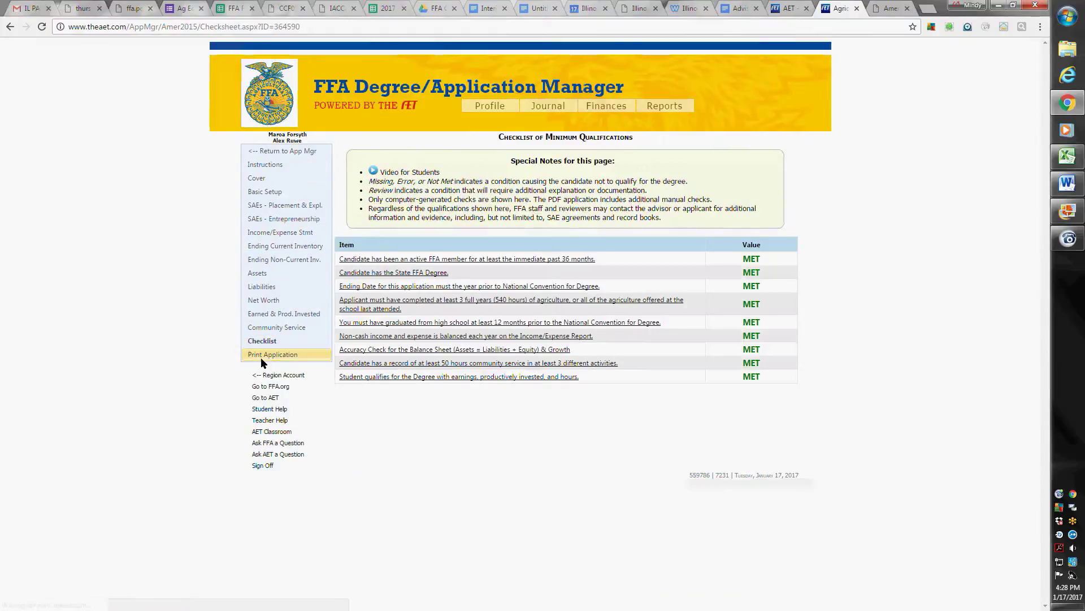
click(263, 354)
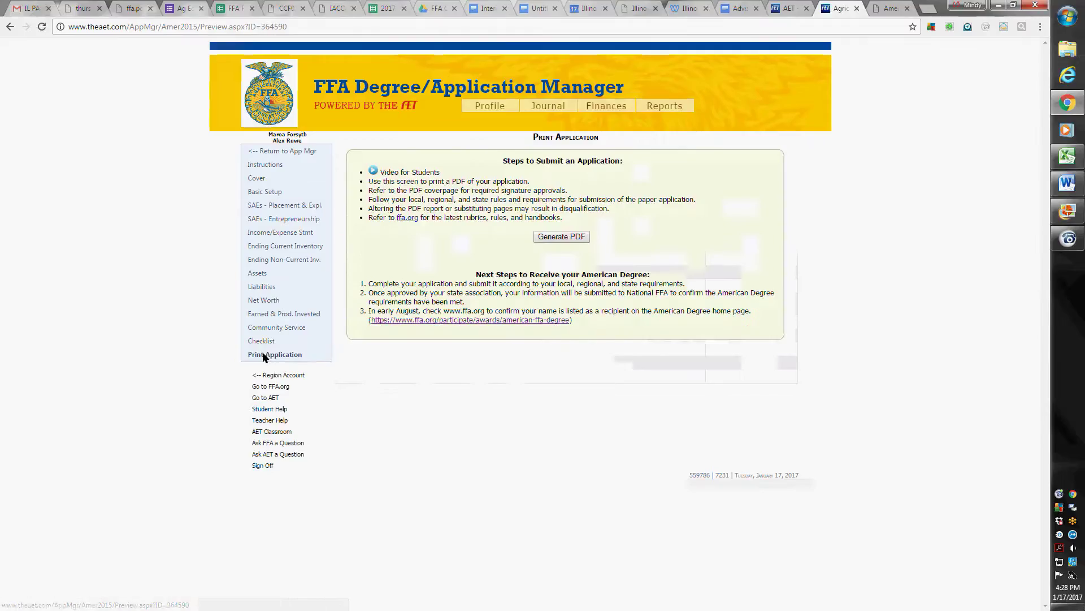
click(563, 237)
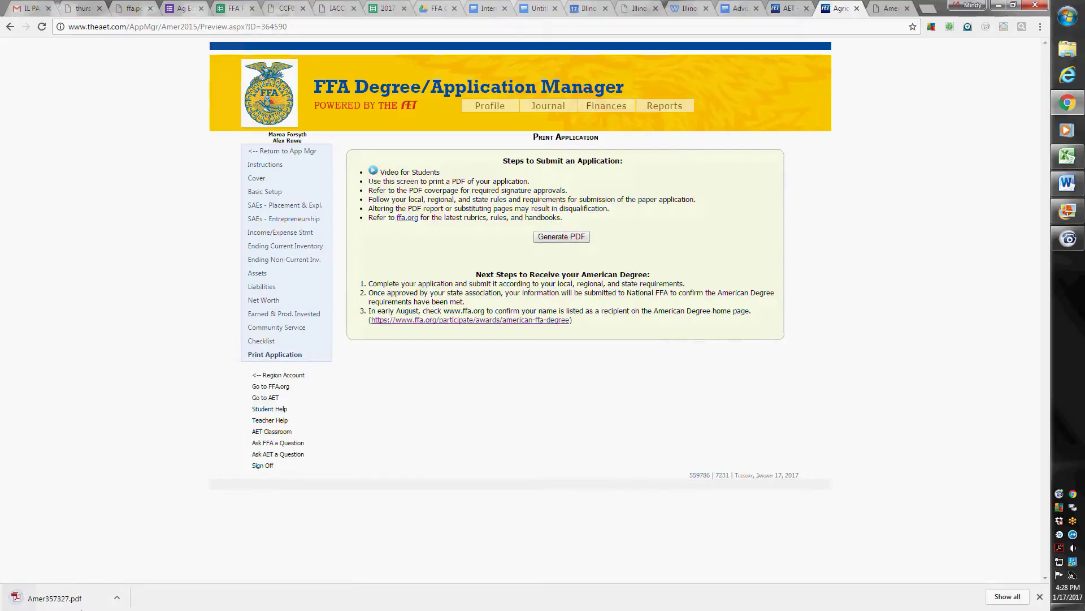
click(59, 598)
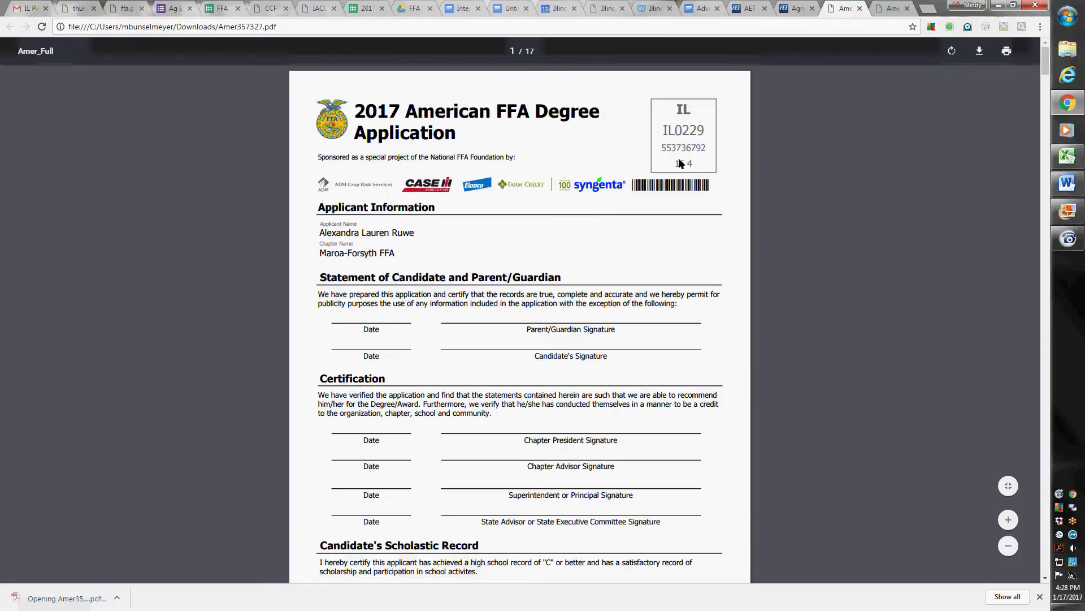
- Read through the application PDF from the cover page to the assets, liabilities and personal cash entries on page 4
scroll(717, 279, down, 10)
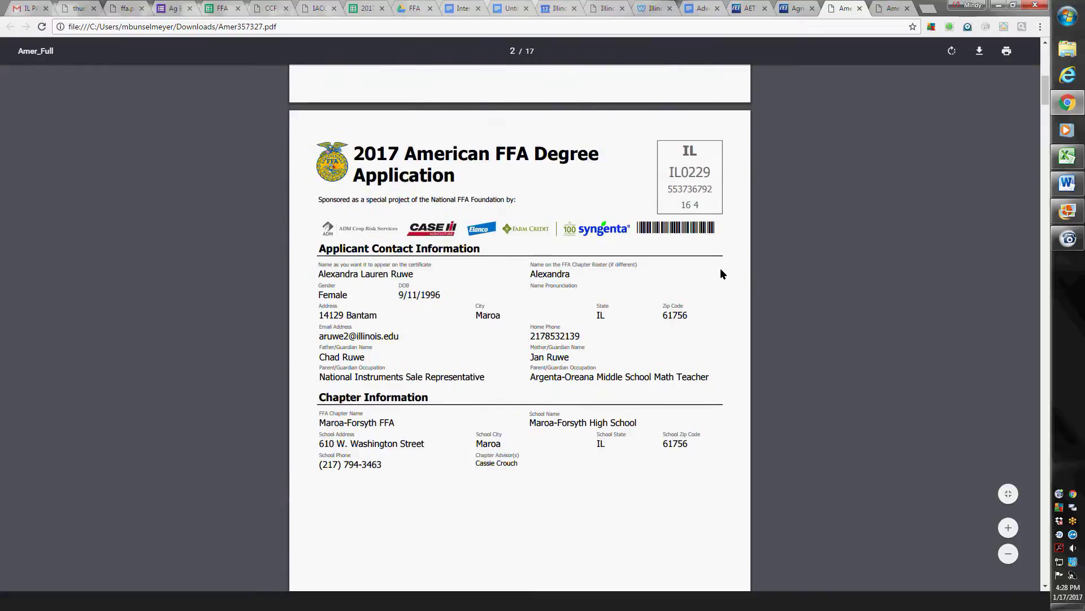
scroll(720, 267, down, 9)
scroll(720, 266, down, 15)
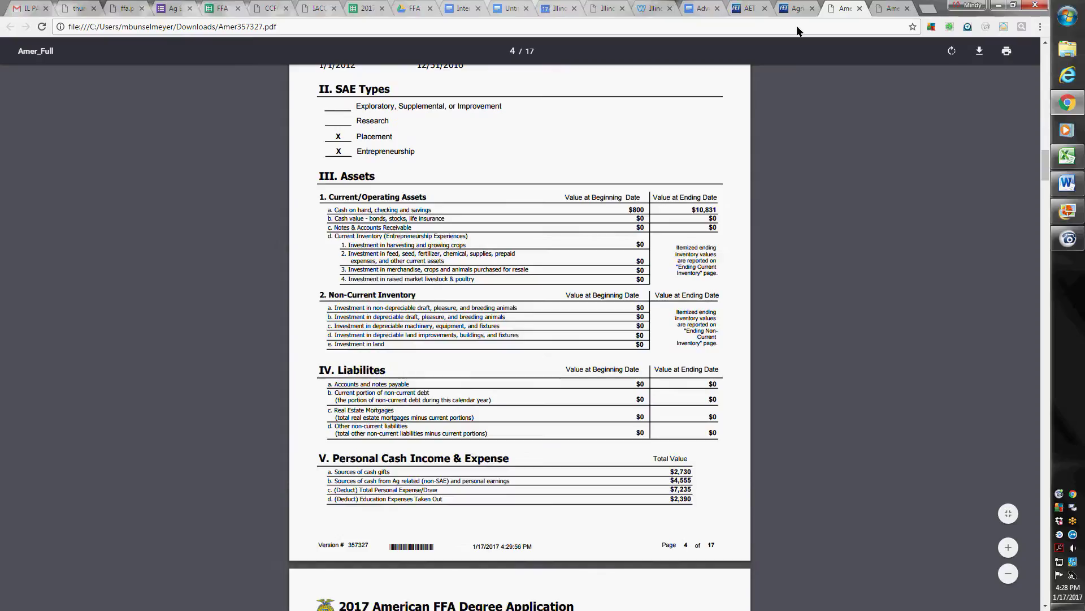
- Examine the application's Earnings & Productively Invested page, including SAE earnings, unpaid hours and the qualification check options
click(788, 10)
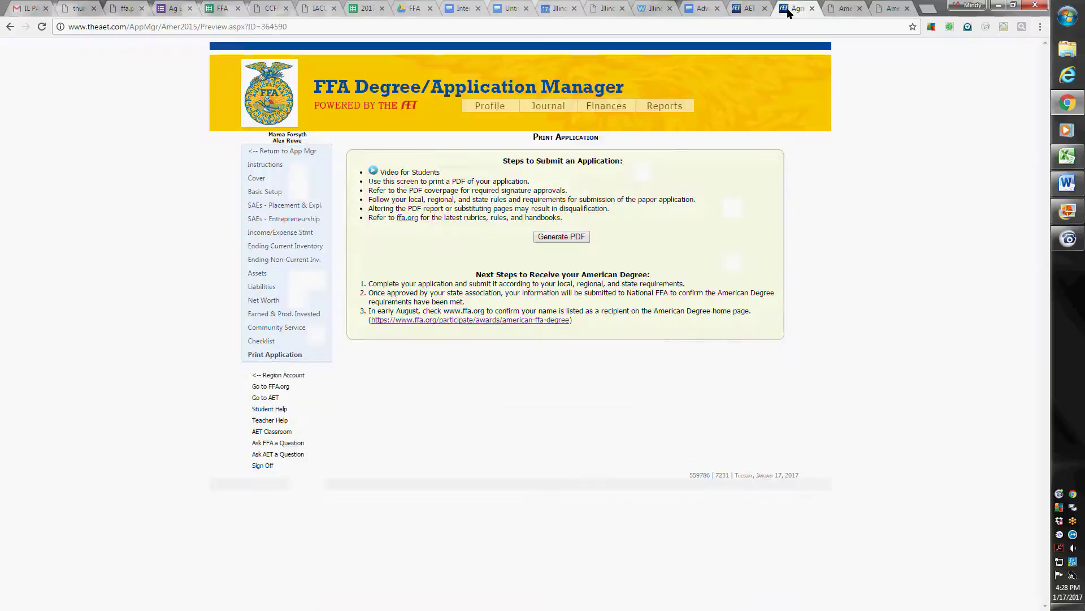
click(261, 313)
scroll(831, 357, down, 1)
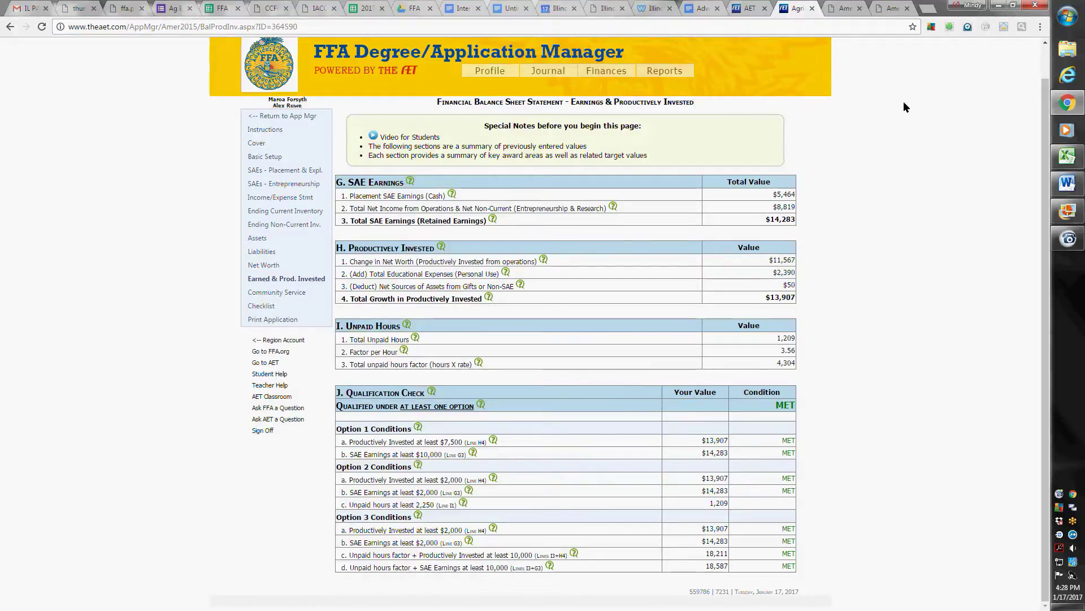
- Return to the generated application PDF and review its cover page with the certification and signature lines
click(844, 9)
scroll(834, 286, down, 8)
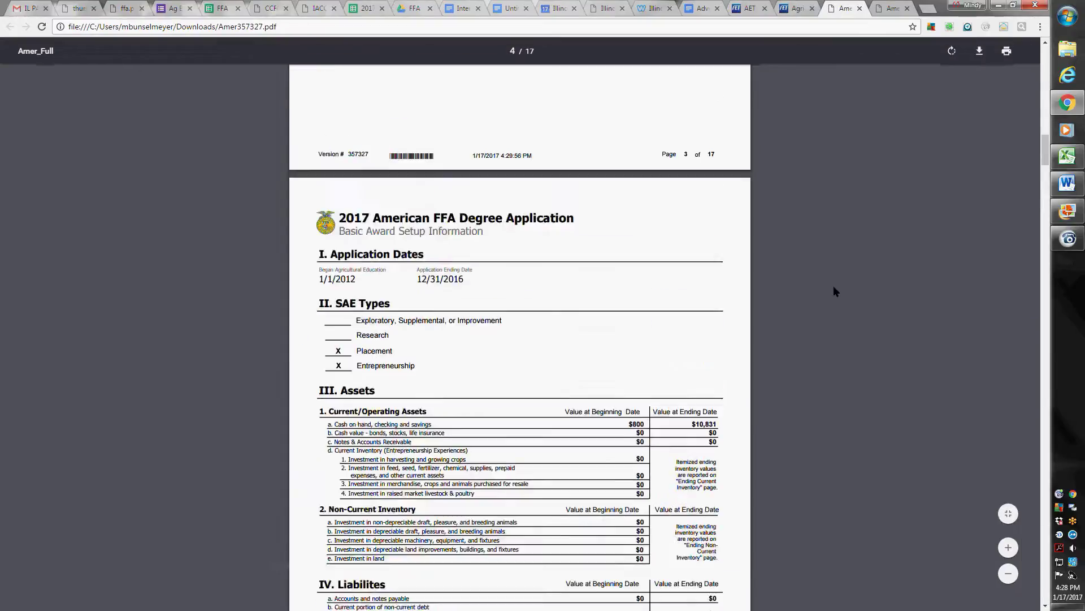
scroll(845, 279, up, 15)
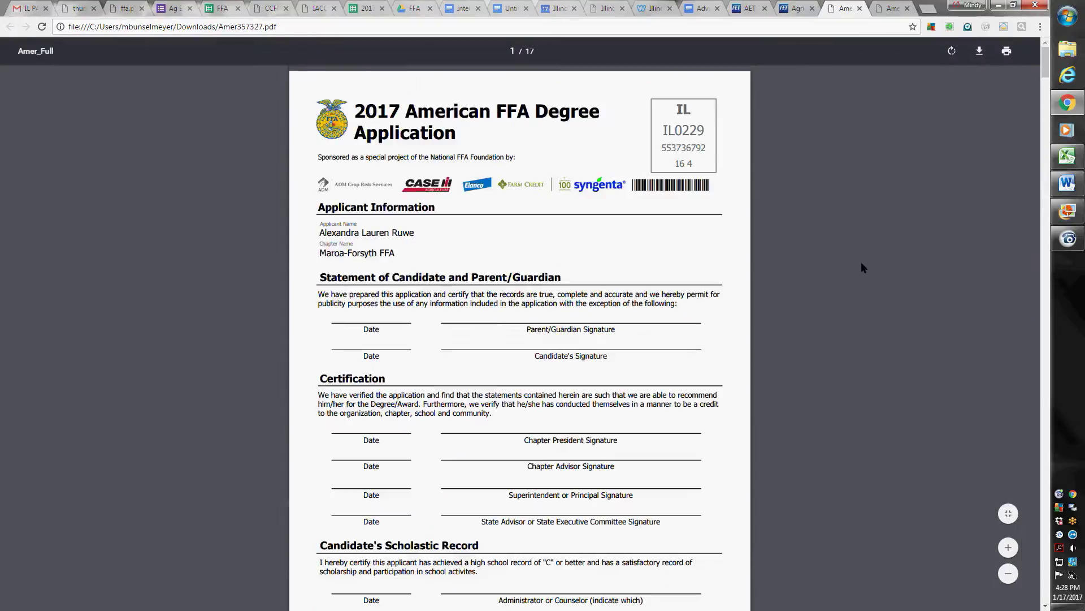